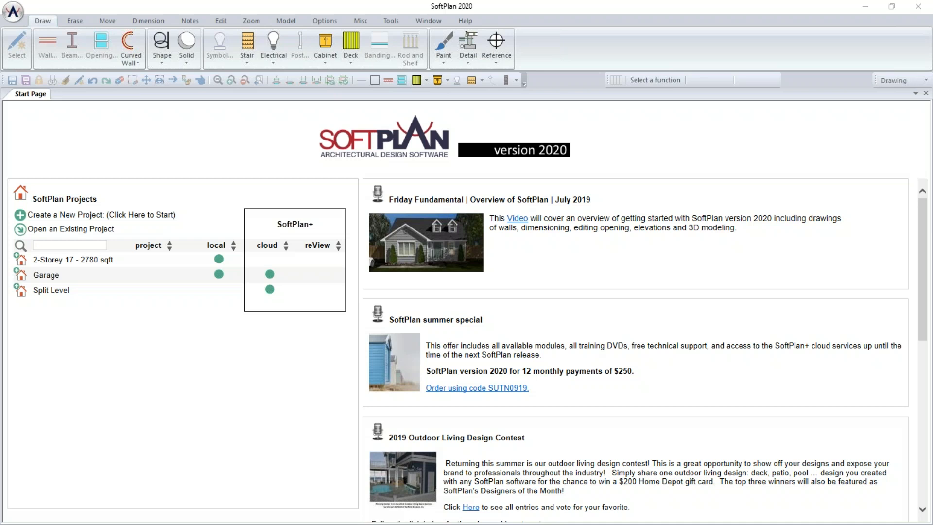
# Create a new project named Garage Plan with a MAIN FLOOR drawing and automatic copying to SoftPlan+ Cloud turned off.
pyautogui.click(61, 216)
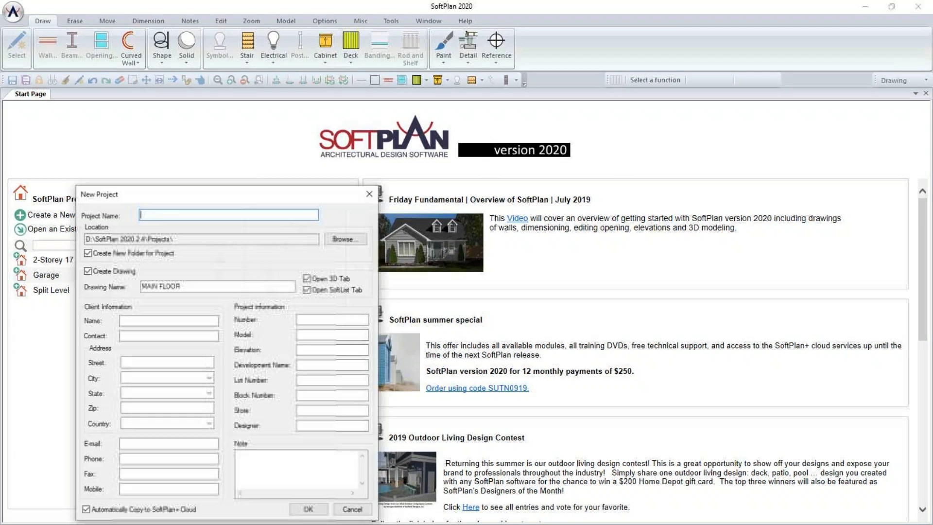
pyautogui.write('gARAGE')
pyautogui.press('BackSpace')
pyautogui.press('BackSpace')
pyautogui.press('BackSpace')
pyautogui.press('BackSpace')
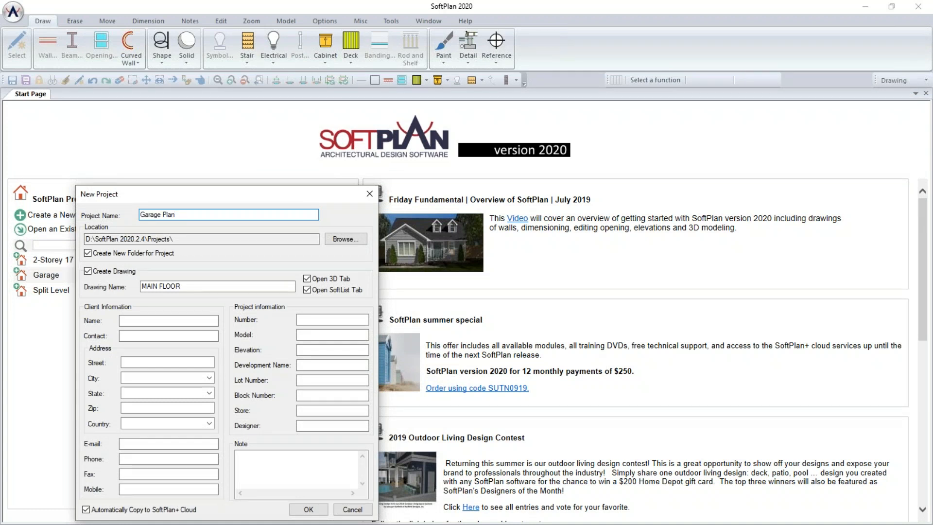
pyautogui.click(132, 509)
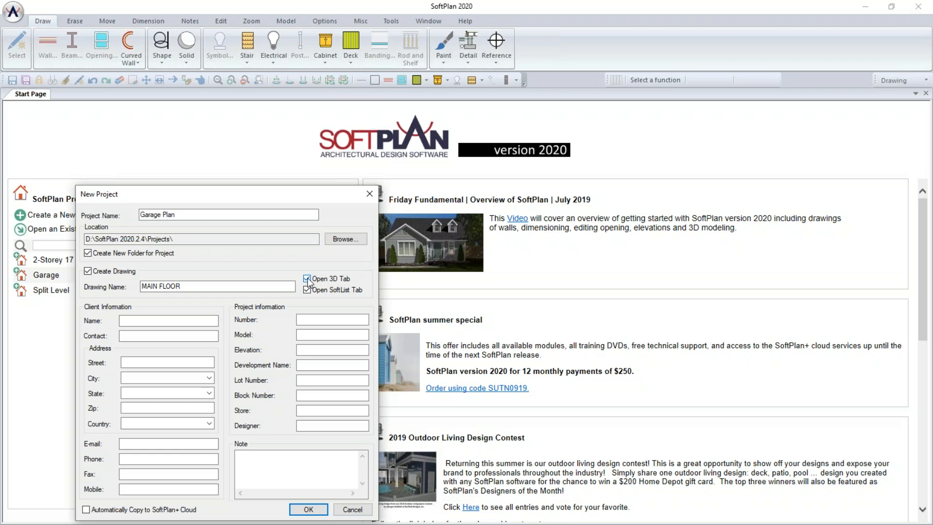
pyautogui.click(314, 508)
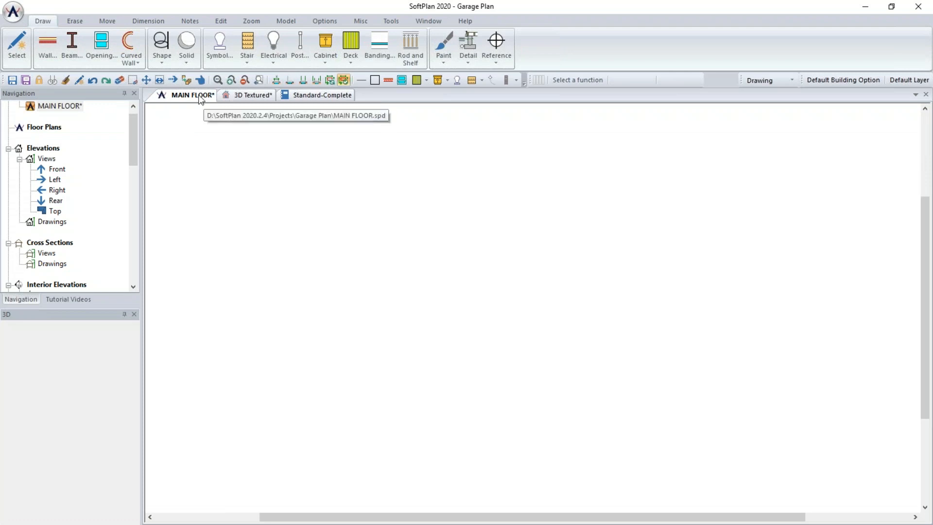
# Draw a closed rectangle of 2x4/Siding walls, about 25 ft wide and 32 ft long, on the main floor.
pyautogui.click(58, 42)
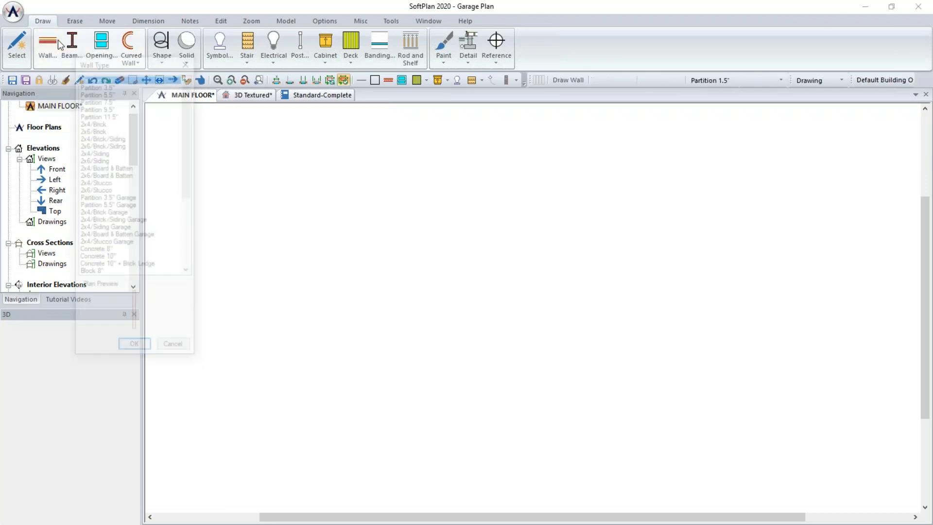
pyautogui.click(107, 153)
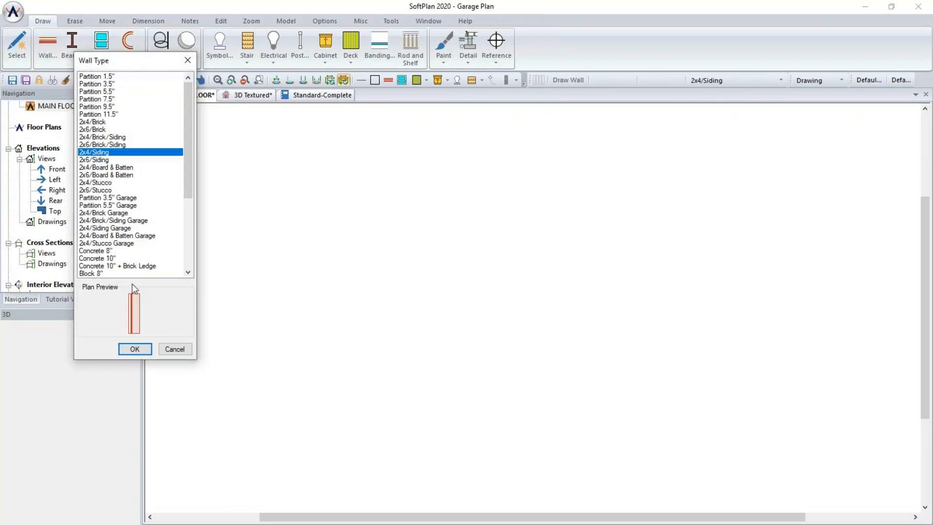
pyautogui.click(139, 351)
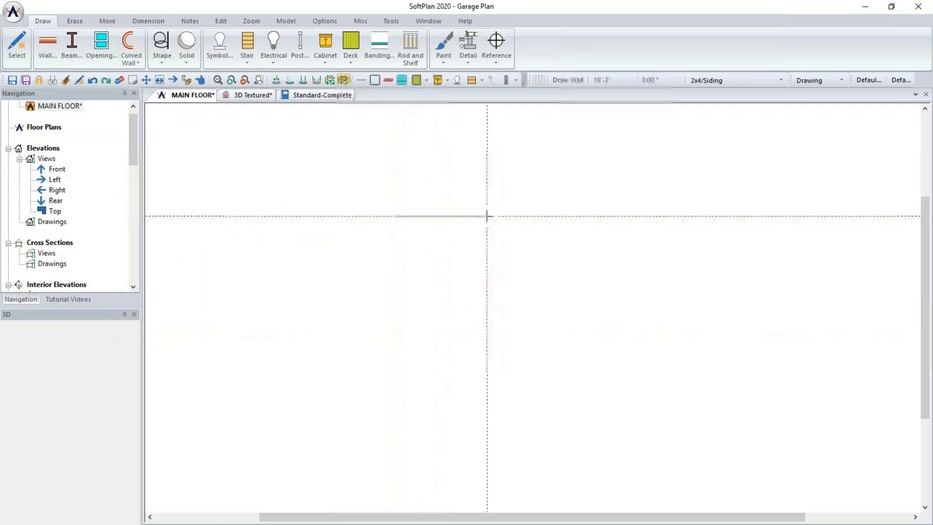
pyautogui.click(524, 216)
pyautogui.click(525, 379)
pyautogui.click(398, 378)
pyautogui.click(398, 216)
pyautogui.scroll(2, 486, 272)
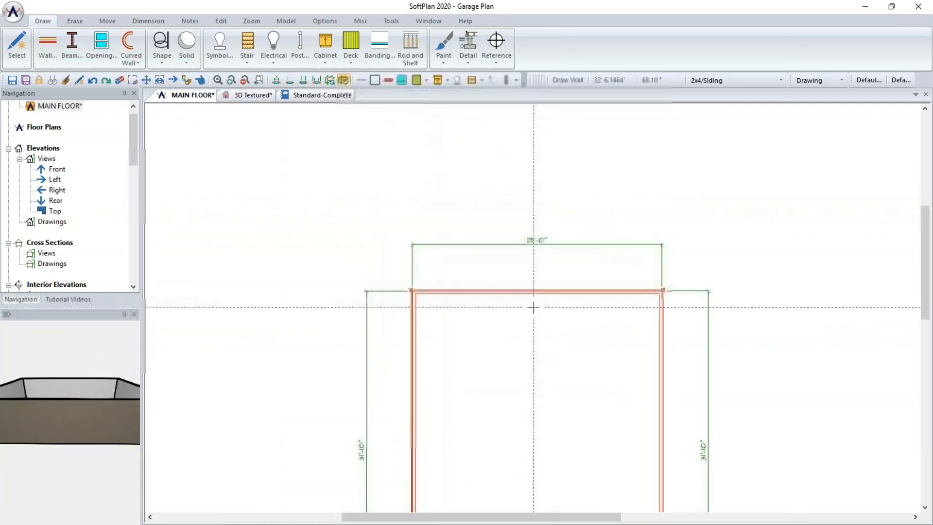
# Edit the wall dimensions to make the garage 20 ft wide and 28 ft long.
pyautogui.click(201, 80)
pyautogui.click(538, 254)
pyautogui.write('20')
pyautogui.press('Return')
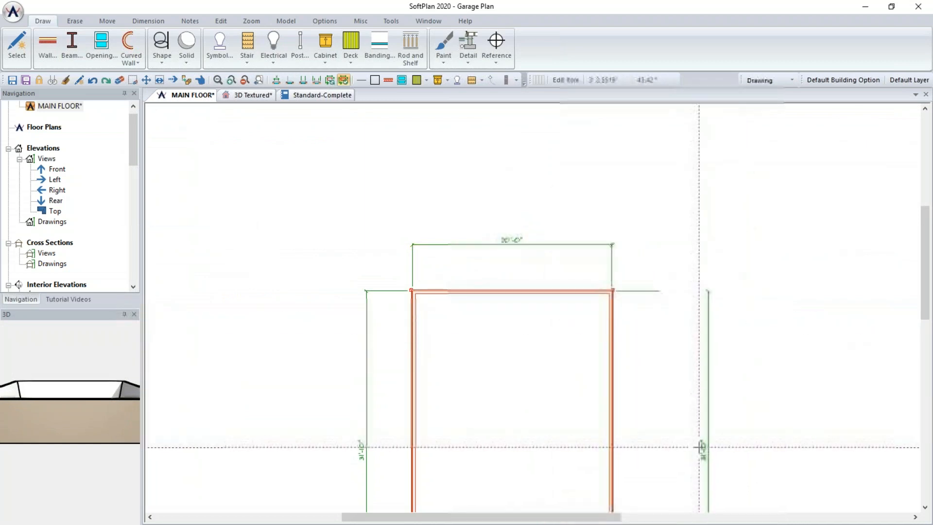
pyautogui.click(699, 446)
pyautogui.write('28')
pyautogui.press('Return')
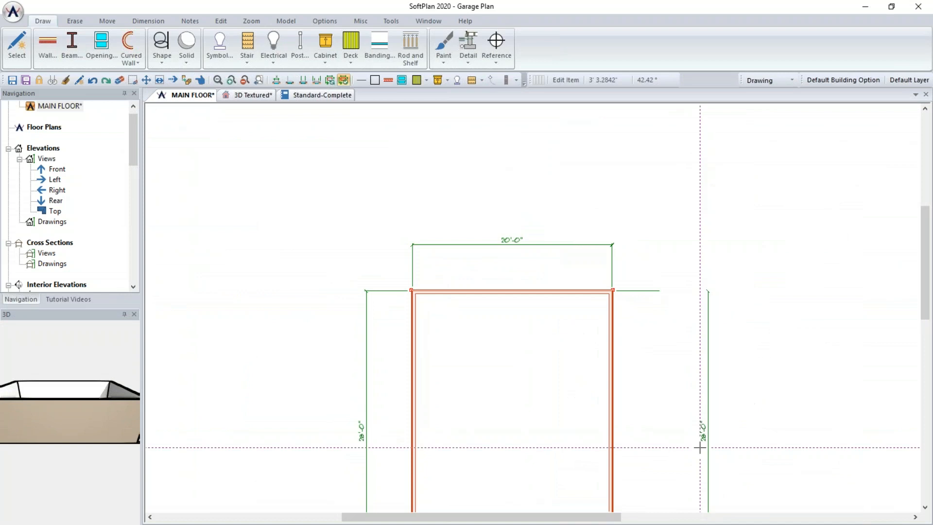
# Set the height of all four garage walls to 10 ft.
pyautogui.click(331, 80)
pyautogui.click(505, 311)
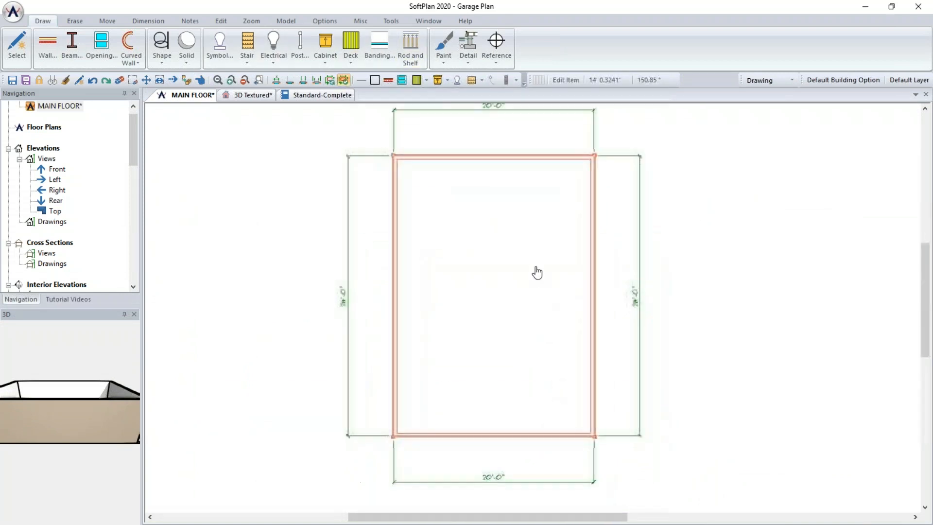
pyautogui.scroll(-1, 533, 273)
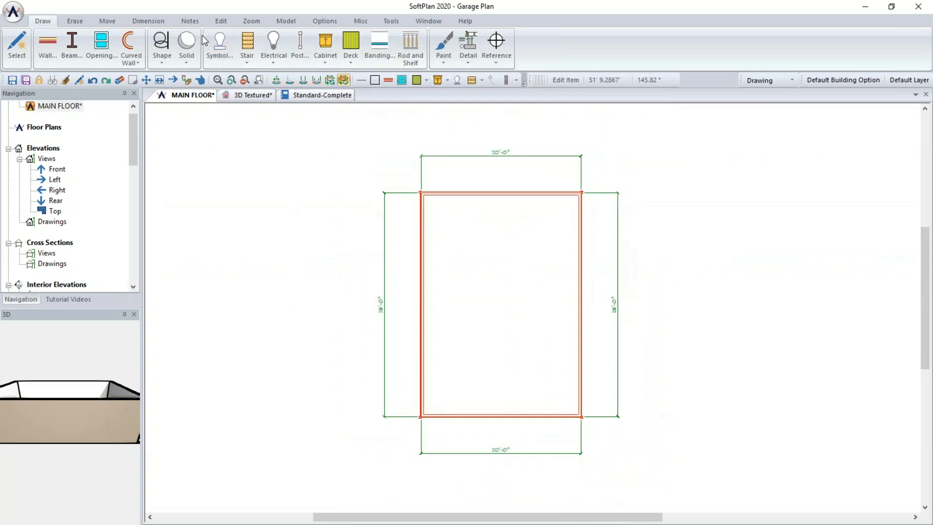
pyautogui.click(221, 20)
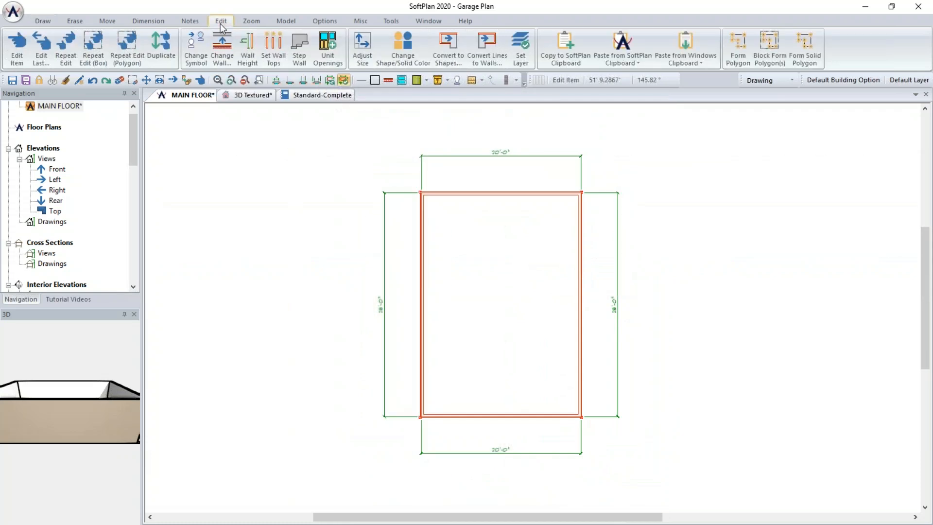
pyautogui.click(248, 59)
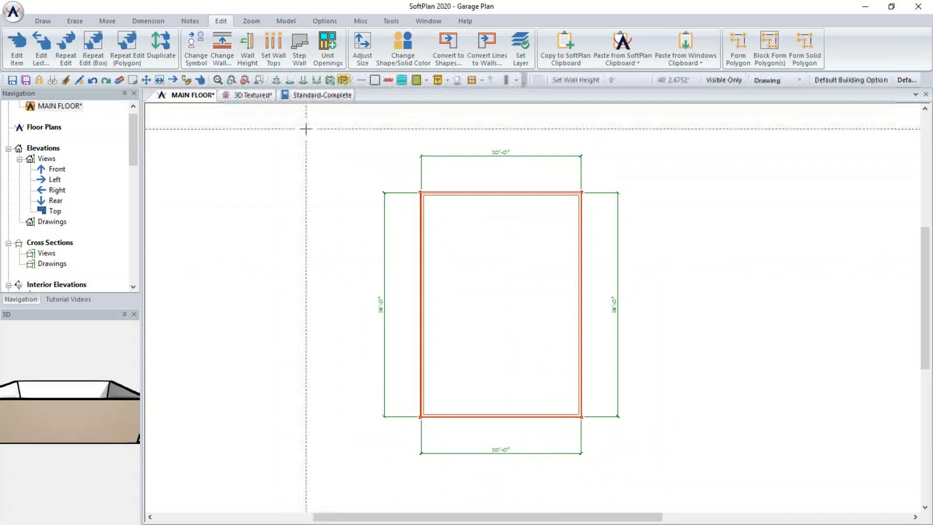
pyautogui.moveTo(324, 138); pyautogui.dragTo(642, 478)
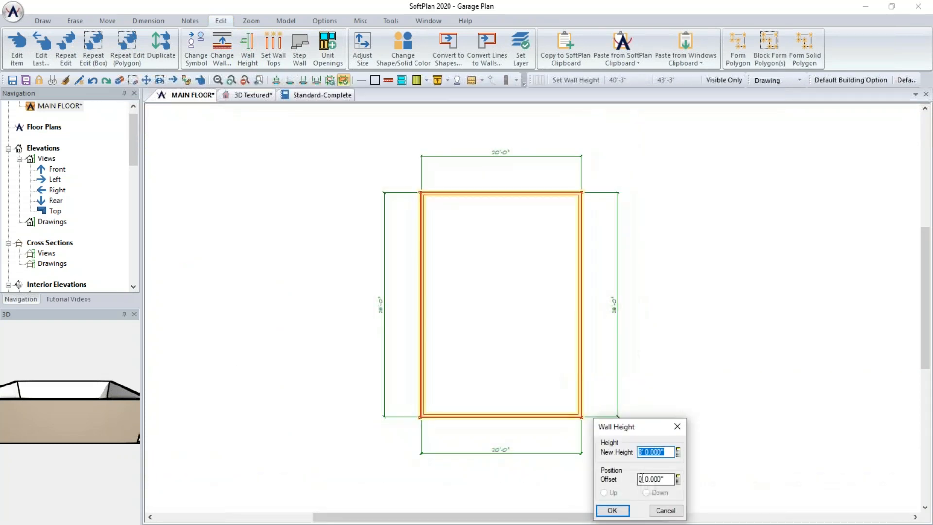
pyautogui.write('10')
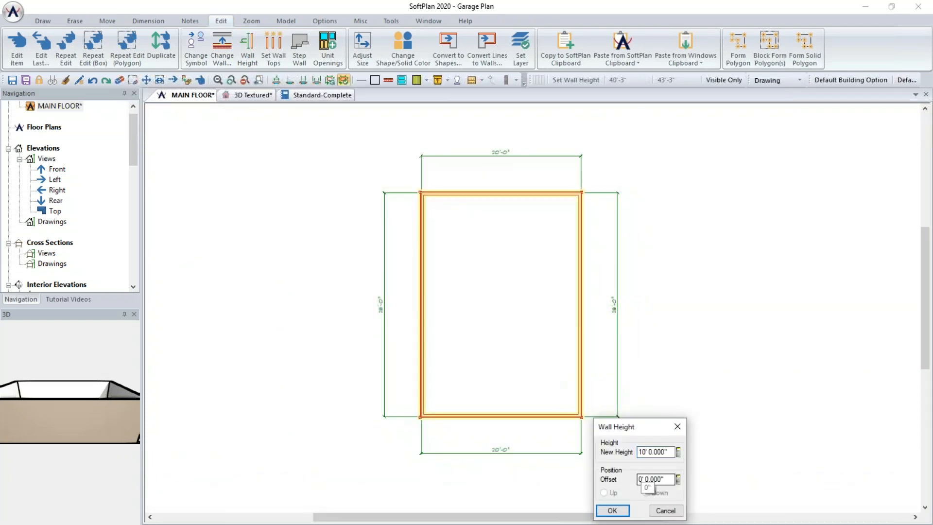
pyautogui.press('Return')
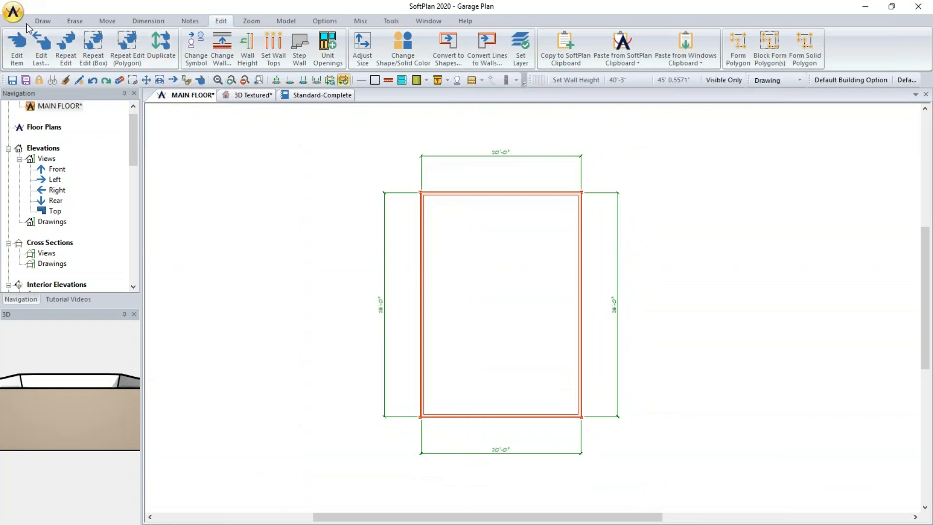
# Place a 192X84 - 8 PANEL garage door in the middle of the lower wall of the plan.
pyautogui.click(43, 21)
pyautogui.click(96, 49)
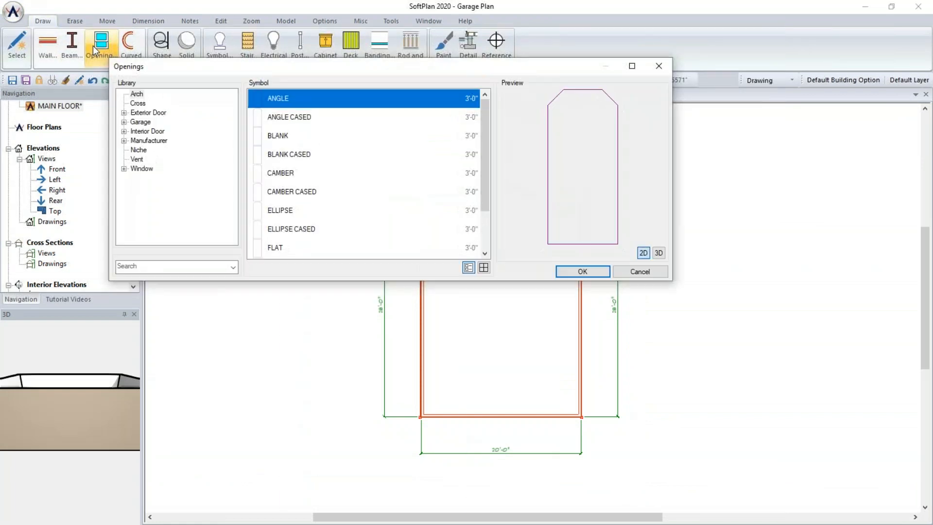
pyautogui.click(136, 122)
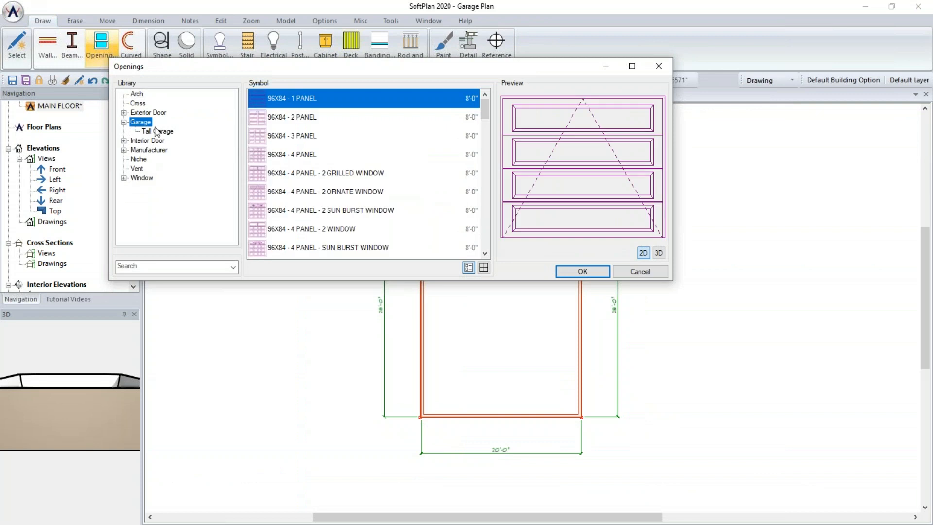
pyautogui.moveTo(485, 114); pyautogui.dragTo(486, 213)
pyautogui.click(278, 172)
pyautogui.click(498, 413)
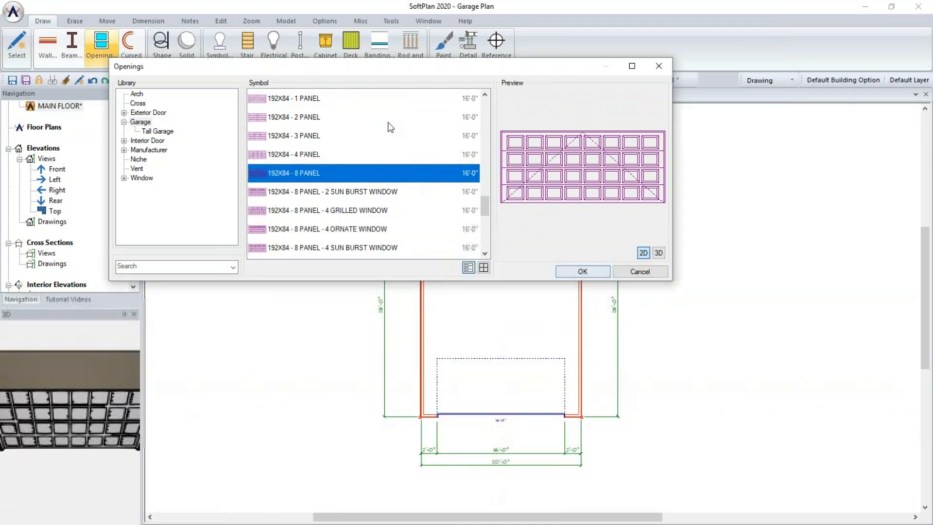
# Place a 36X80 COLONIAL A 1 exterior door in the left wall near its upper corner.
pyautogui.click(124, 113)
pyautogui.click(152, 121)
pyautogui.moveTo(485, 113); pyautogui.dragTo(486, 135)
pyautogui.doubleClick(326, 230)
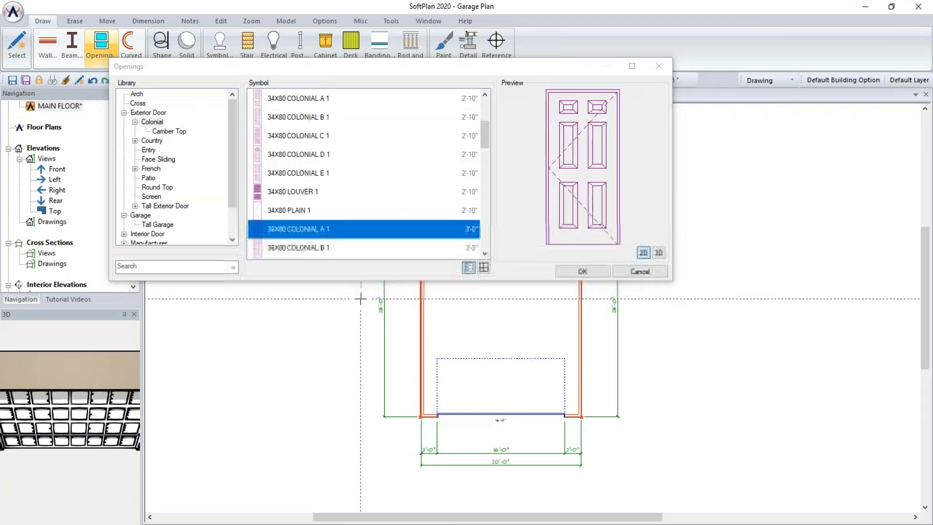
pyautogui.click(414, 336)
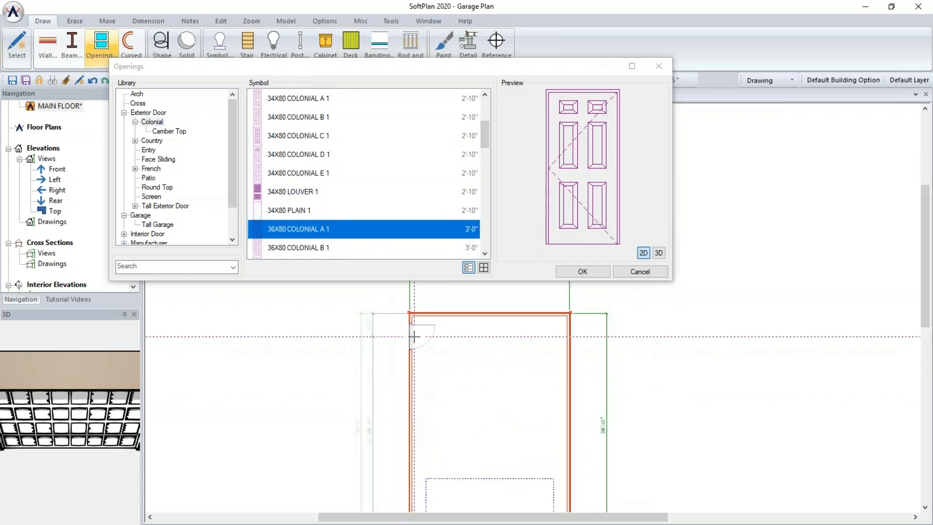
# Place 48X36 CASEMENT 2 windows near the middle of the left, right and upper walls, and finish placing openings.
pyautogui.scroll(-2, 212, 243)
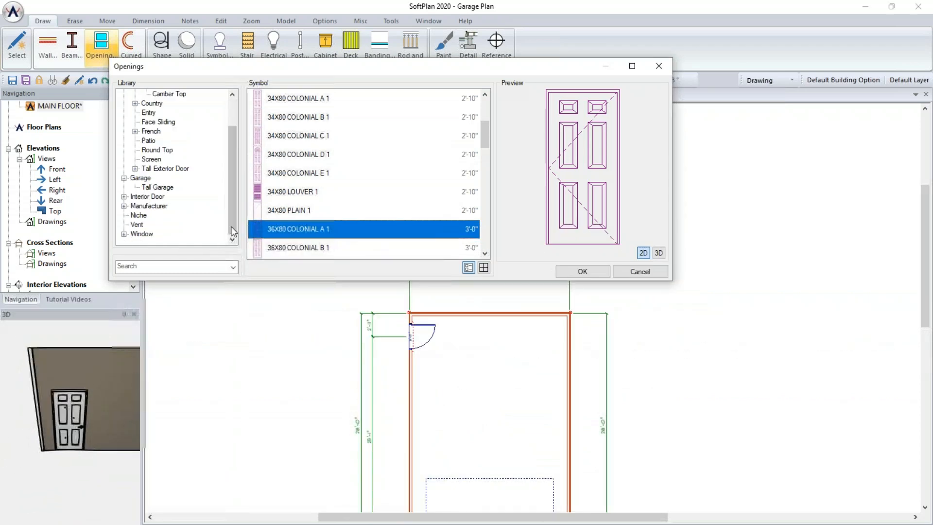
pyautogui.click(127, 234)
pyautogui.click(154, 122)
pyautogui.moveTo(486, 110); pyautogui.dragTo(492, 188)
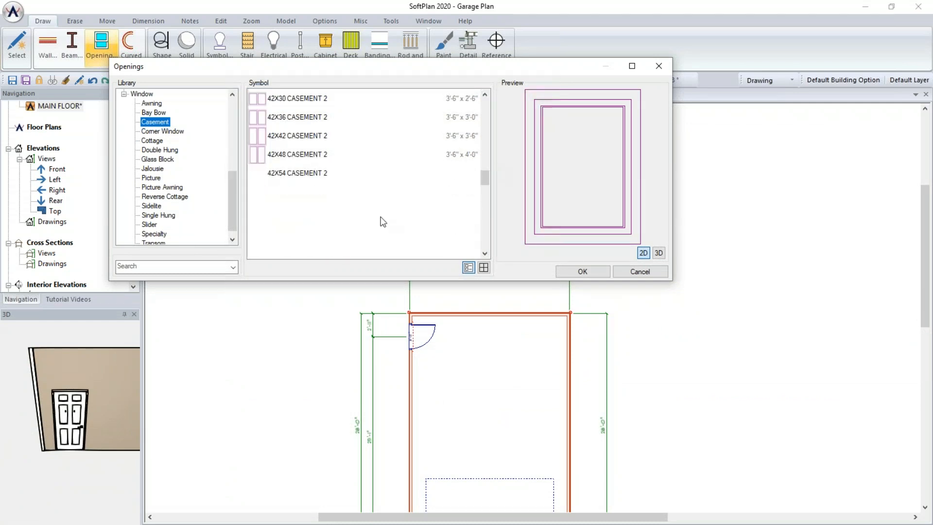
pyautogui.click(298, 212)
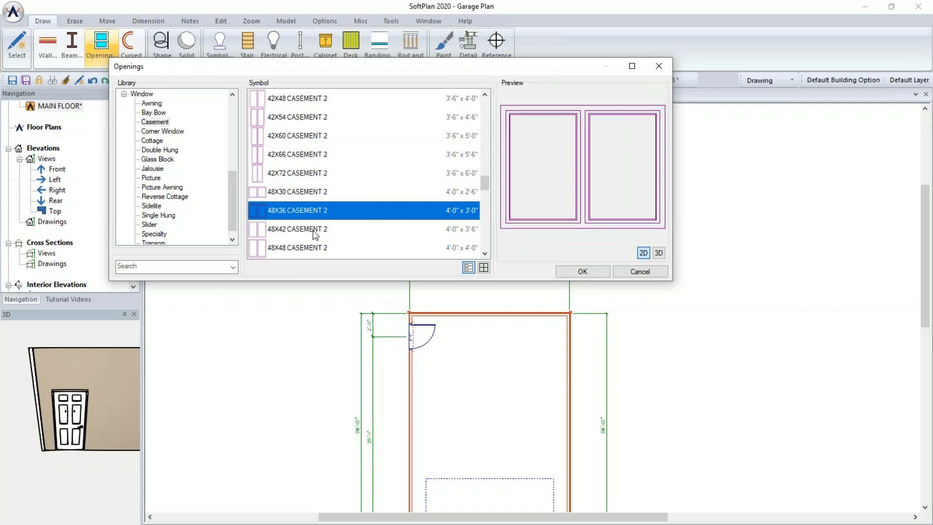
pyautogui.click(412, 419)
pyautogui.click(562, 426)
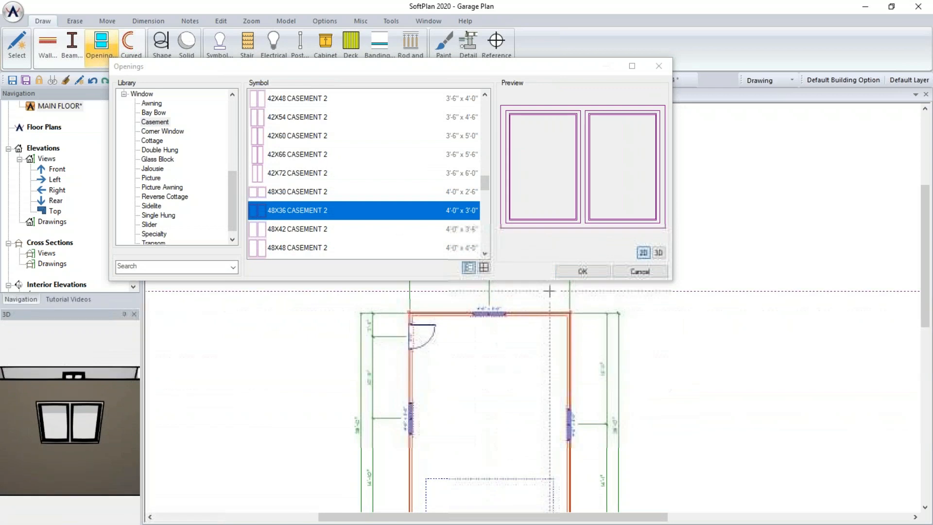
pyautogui.click(578, 273)
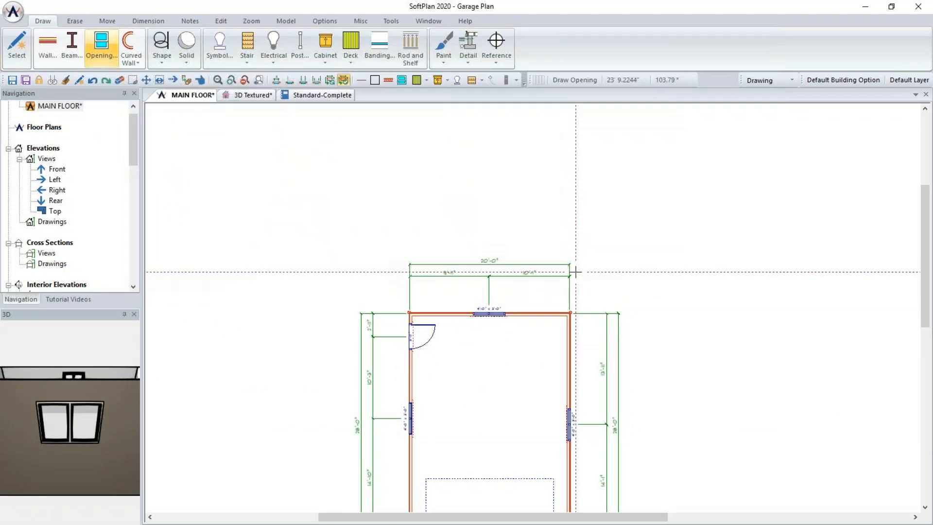
# Center the casement window in the upper wall along its wall.
pyautogui.click(200, 80)
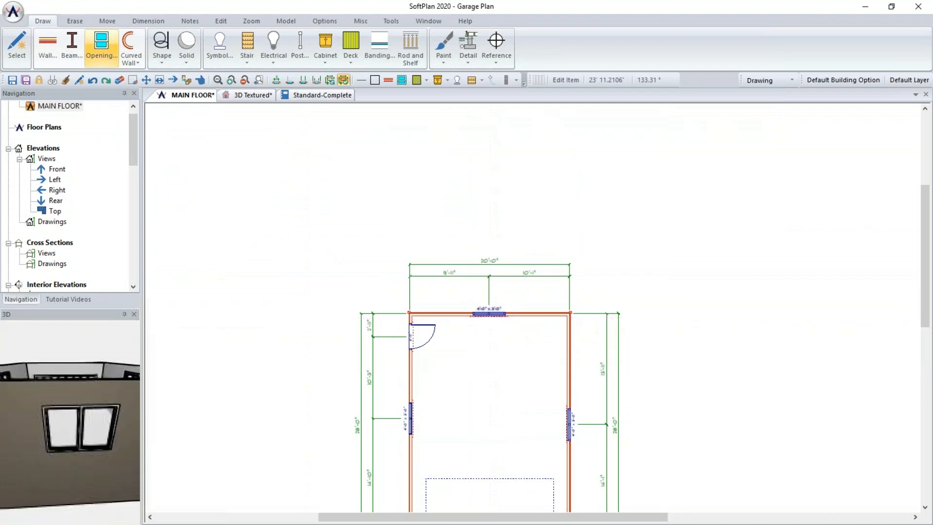
pyautogui.click(489, 314)
pyautogui.click(8, 380)
pyautogui.click(79, 514)
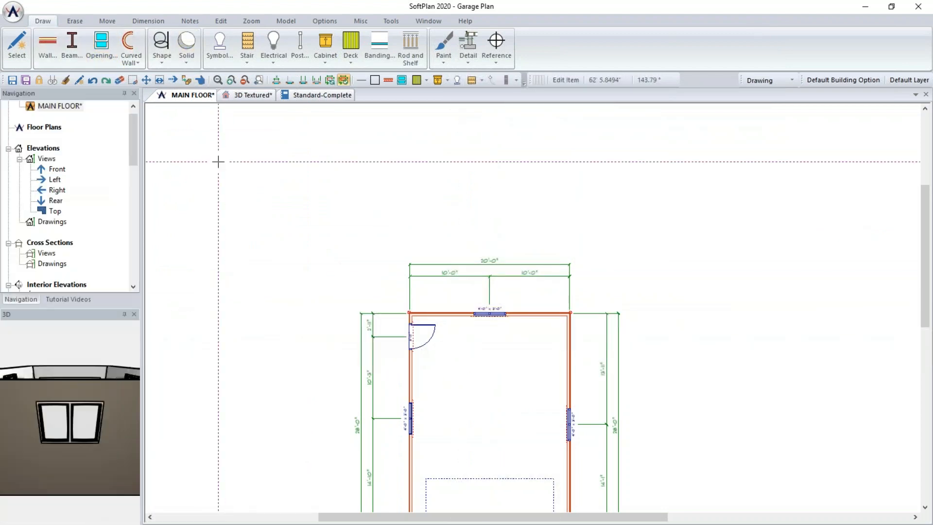
# Repeat the centering edit on the left and right wall windows, along the inner wall length.
pyautogui.click(214, 21)
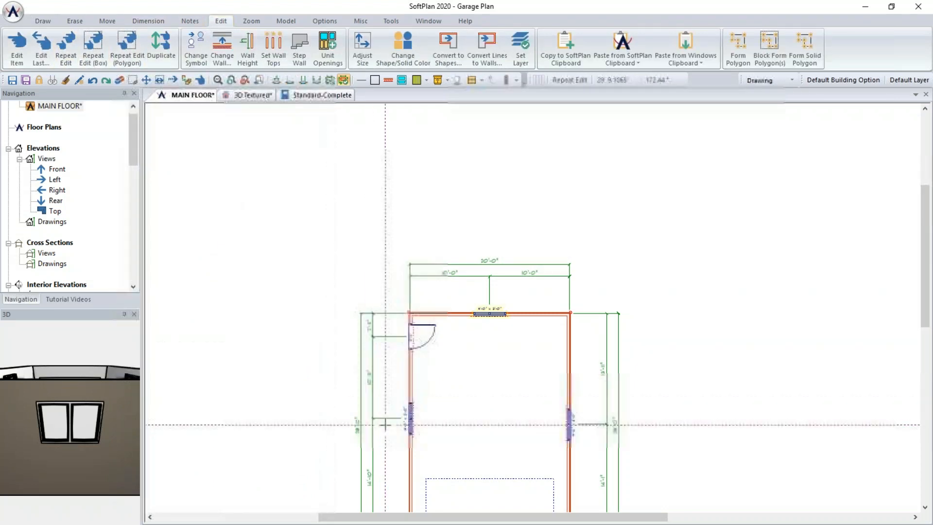
pyautogui.click(411, 421)
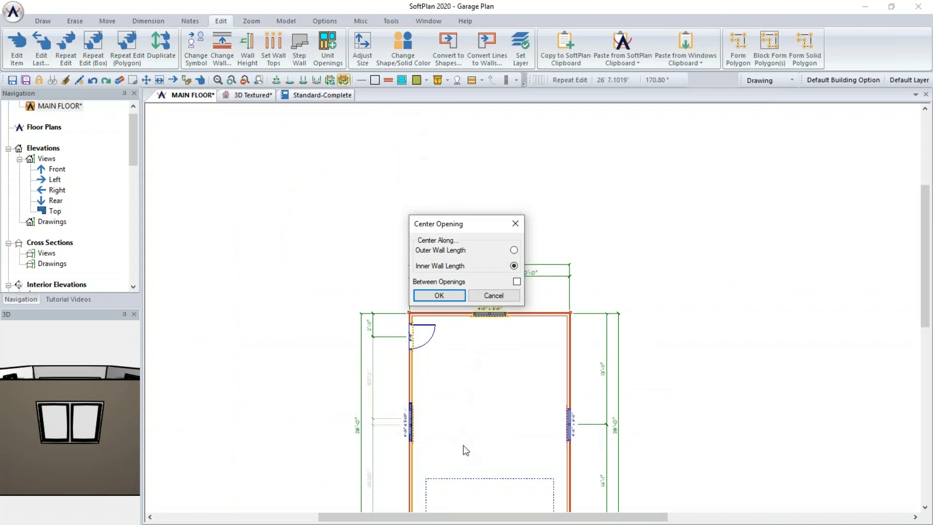
pyautogui.scroll(-2, 462, 429)
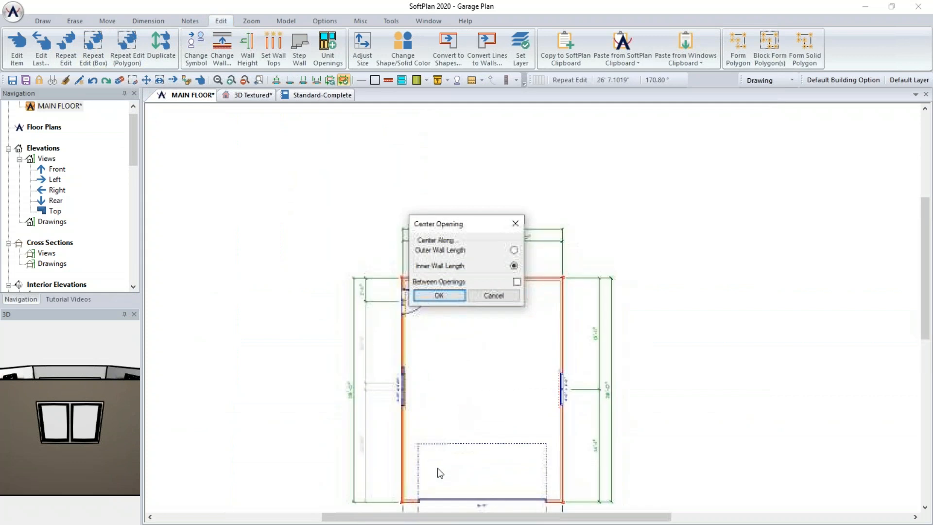
pyautogui.click(439, 296)
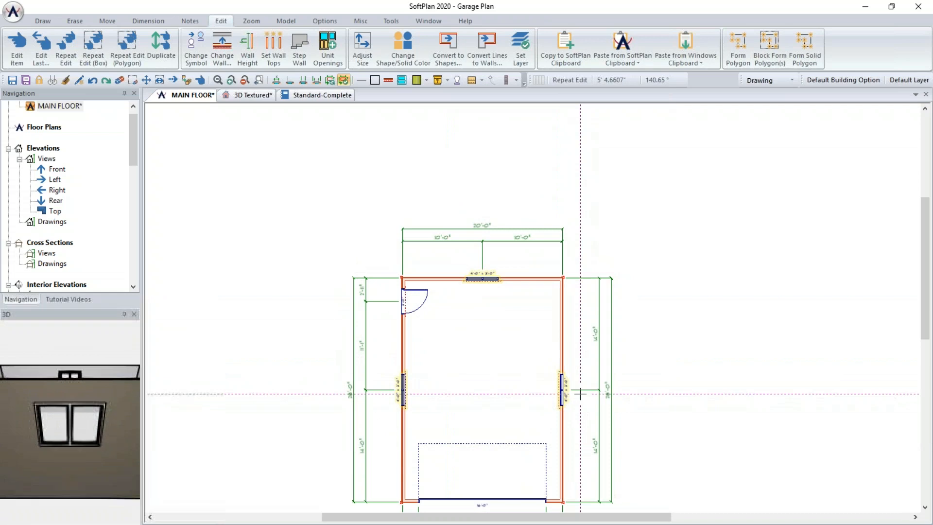
# Switch to Floor System mode and set the floor system options to default to a structural slab.
pyautogui.moveTo(483, 407); pyautogui.dragTo(471, 364, button='middle')
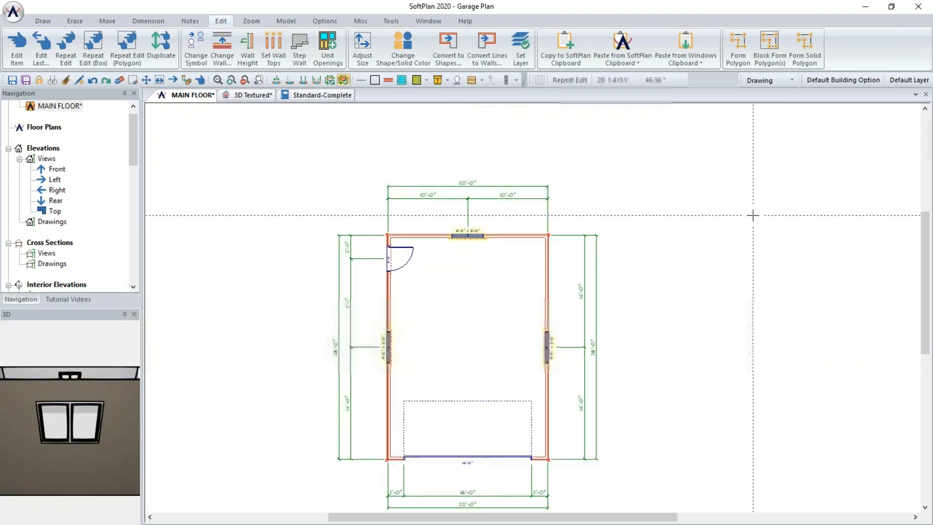
pyautogui.click(782, 80)
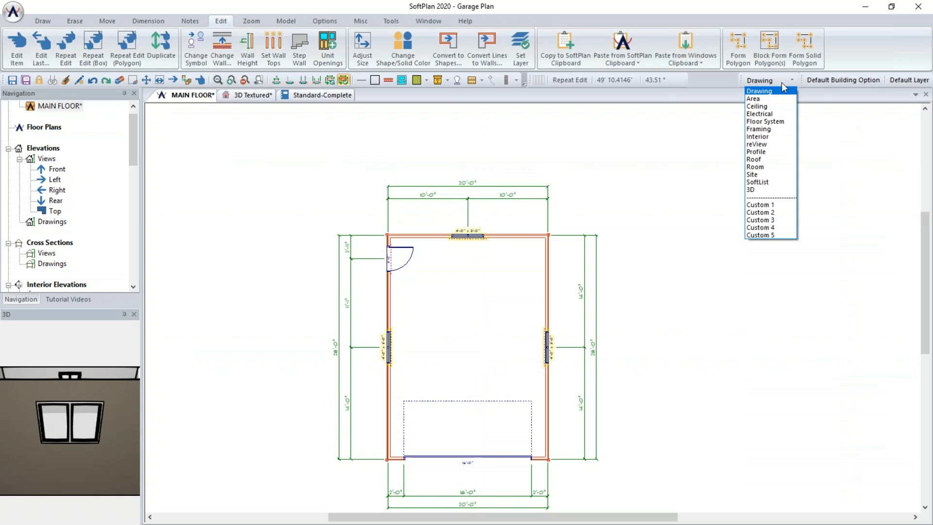
pyautogui.click(778, 119)
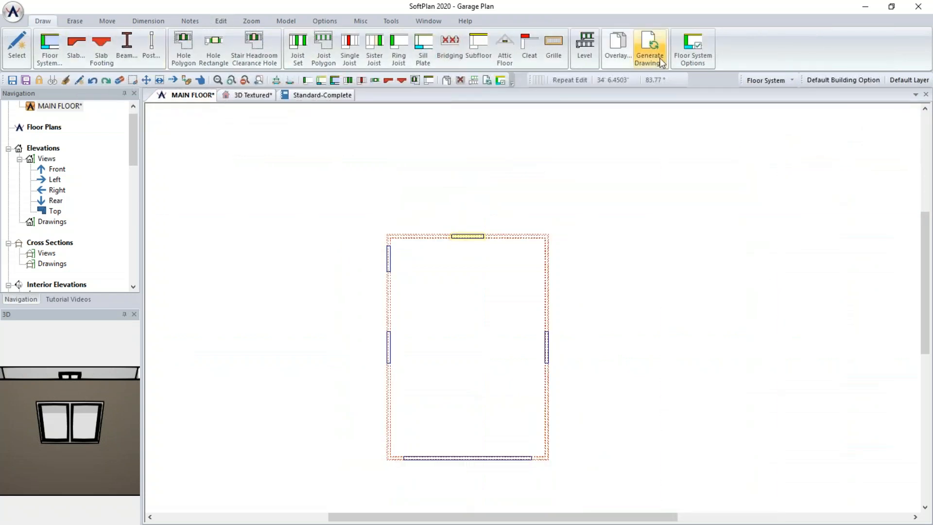
pyautogui.click(696, 60)
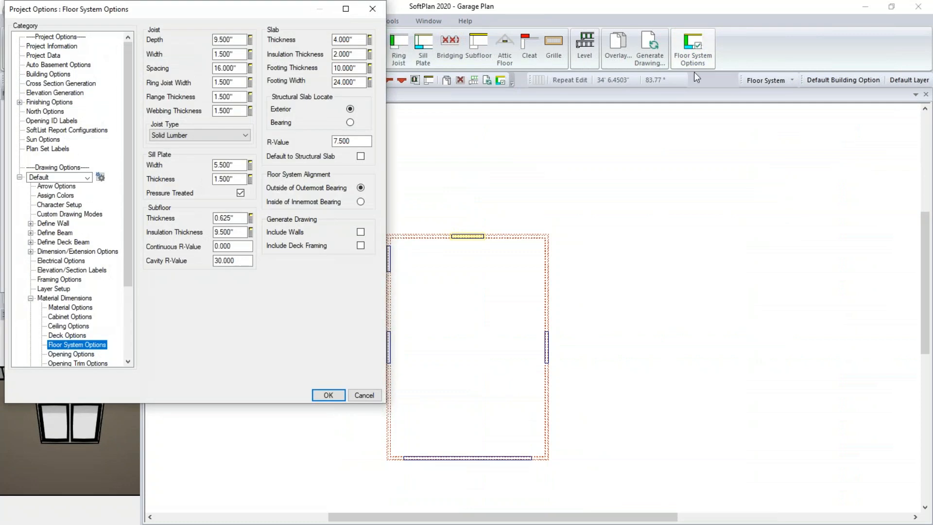
pyautogui.click(286, 160)
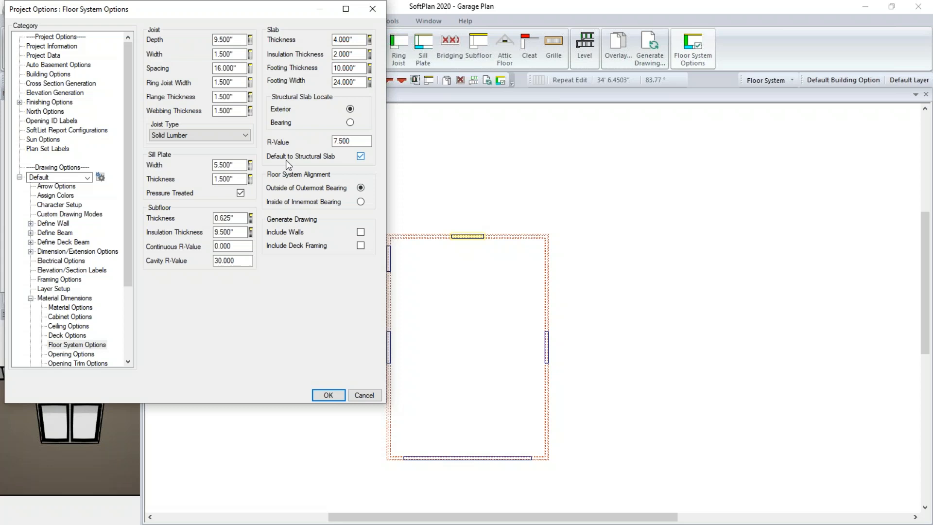
pyautogui.click(323, 397)
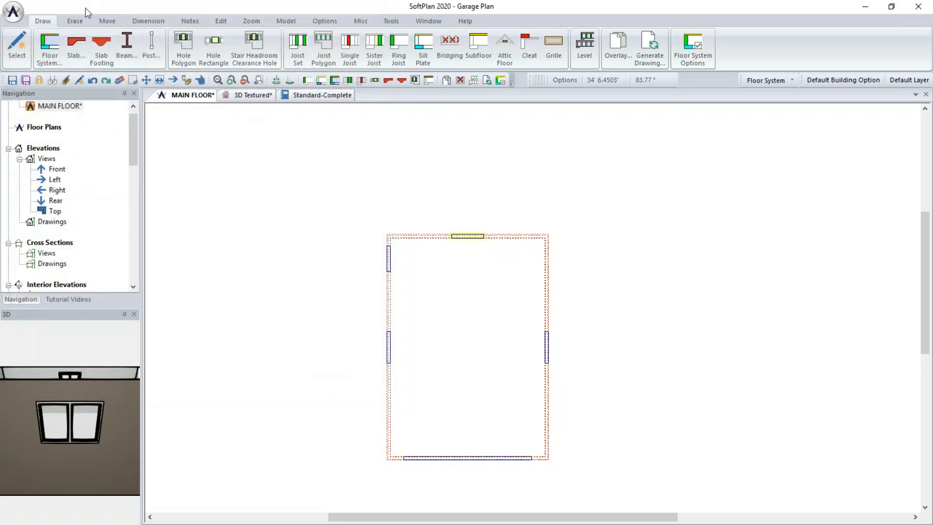
# Draw a slab with its footing by auto-tracing the garage's wall outline.
pyautogui.click(75, 43)
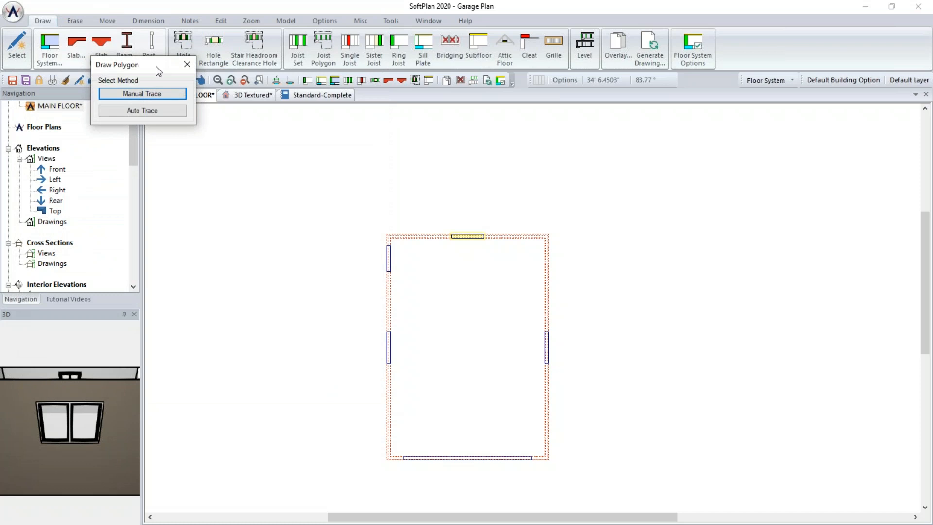
pyautogui.click(147, 111)
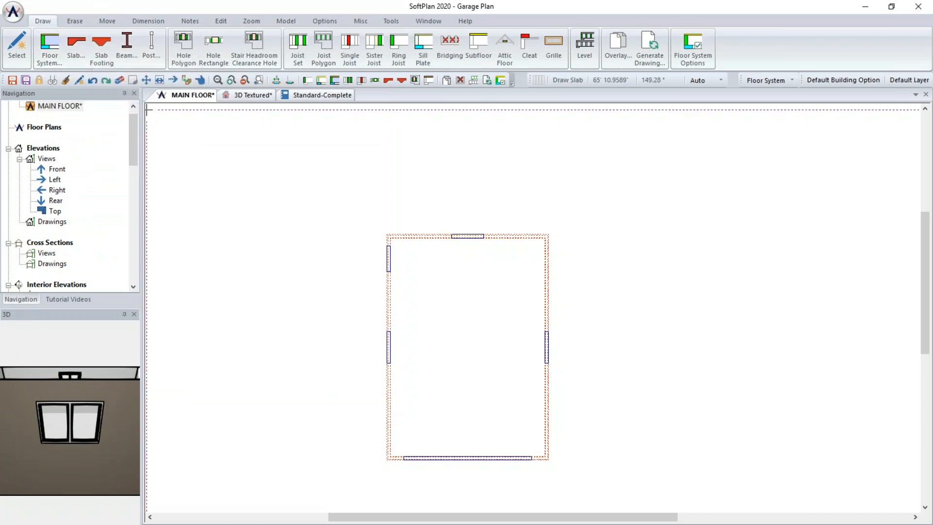
pyautogui.click(467, 329)
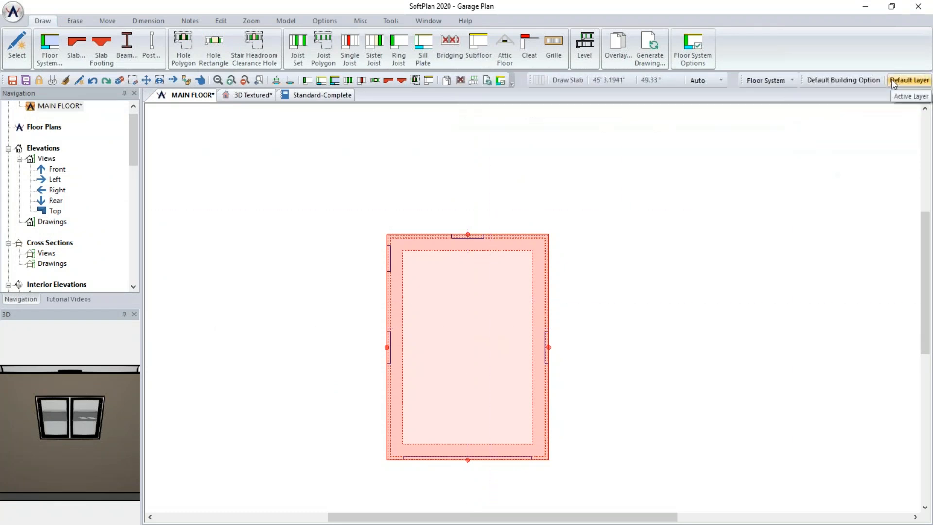
# In Roof mode, generate an automatic roof over the garage and apply gables to its upper and lower ends.
pyautogui.click(788, 81)
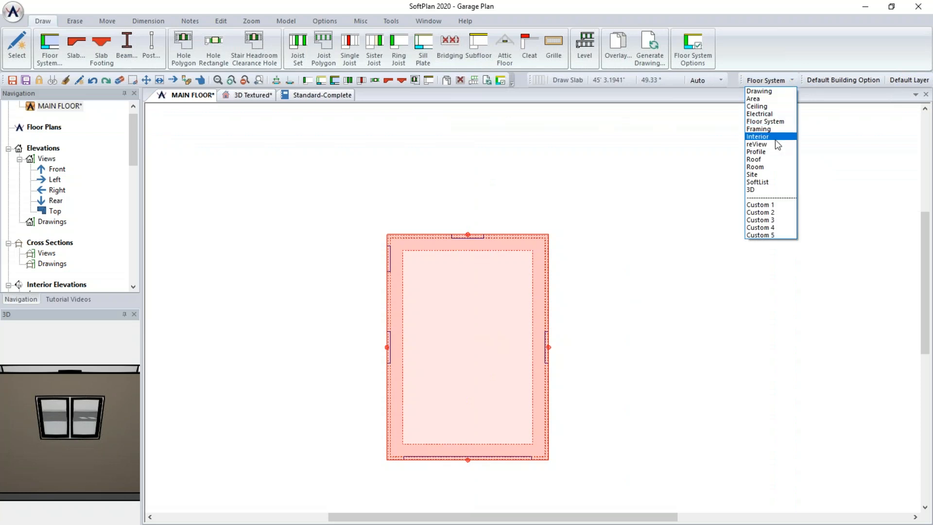
pyautogui.click(772, 157)
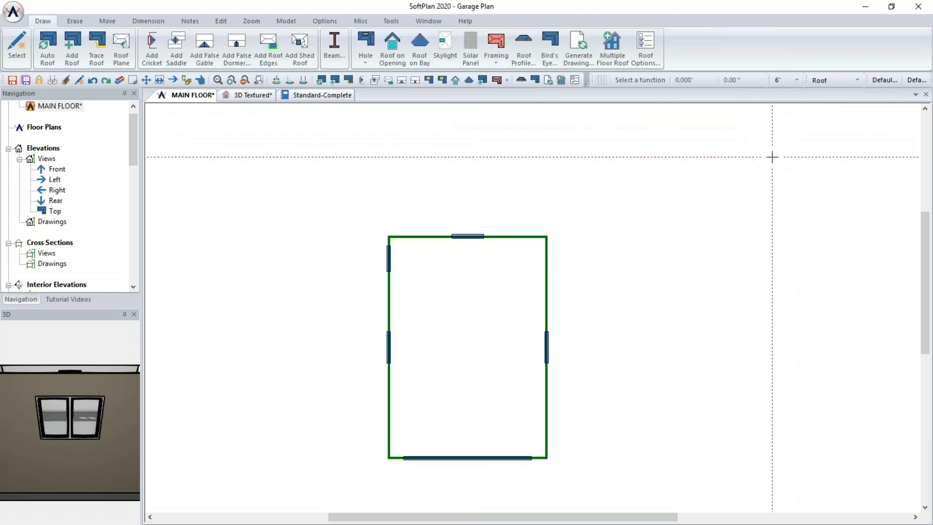
pyautogui.click(47, 46)
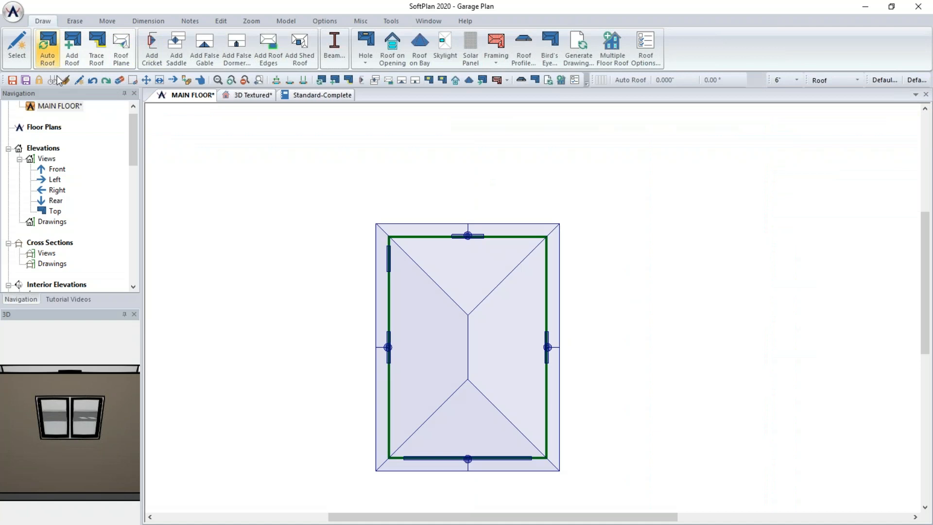
pyautogui.rightClick(463, 255)
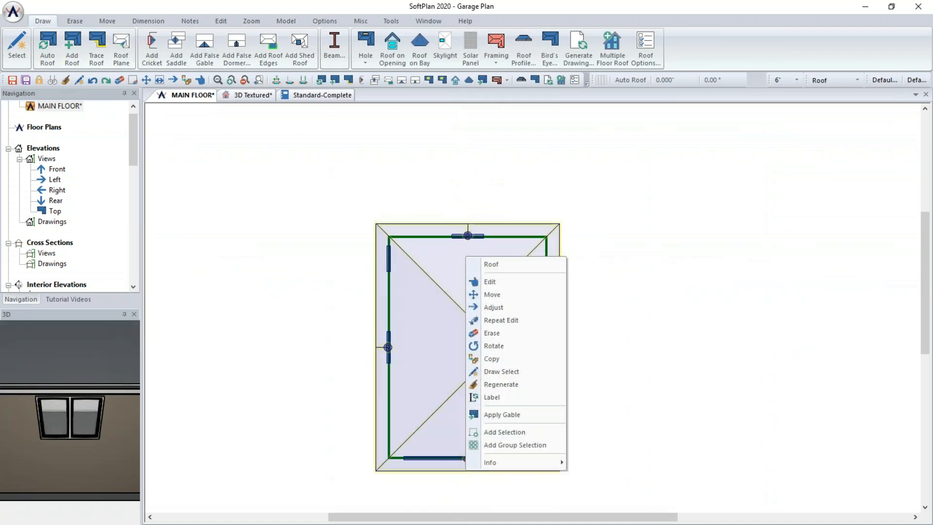
pyautogui.click(506, 415)
pyautogui.rightClick(475, 426)
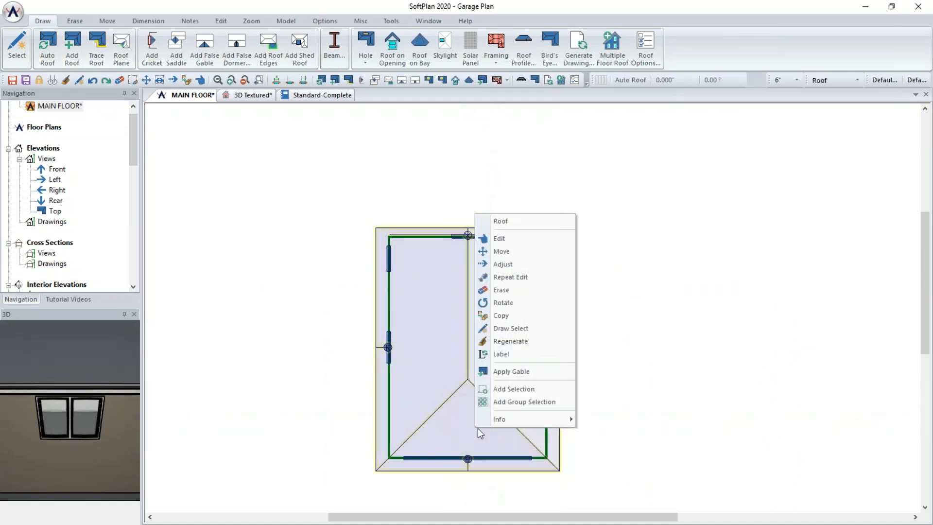
pyautogui.click(510, 372)
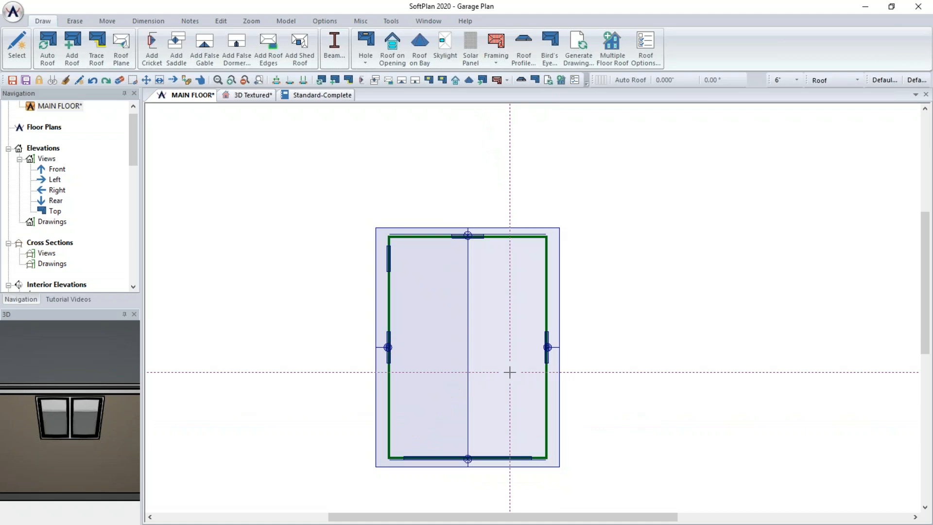
# In the textured 3D view, align the tops of the windows with the top of the entry door.
pyautogui.click(252, 96)
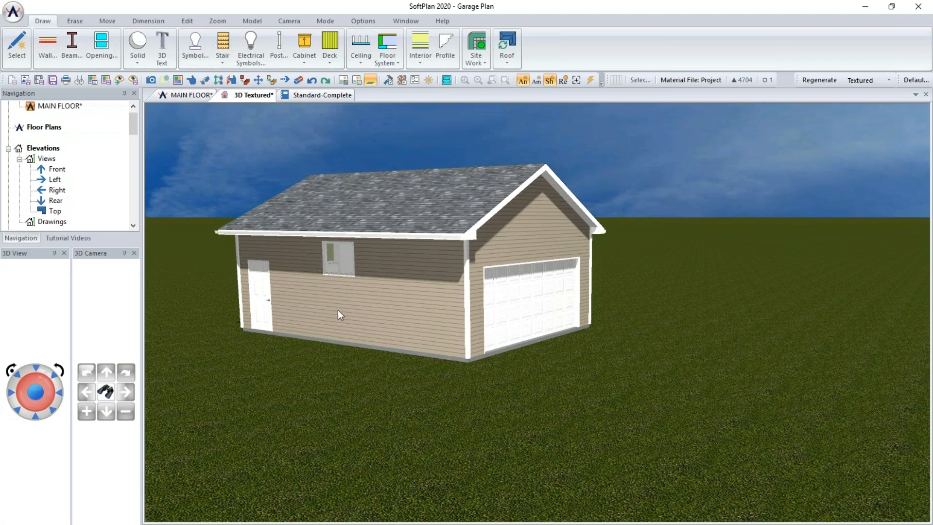
pyautogui.click(108, 21)
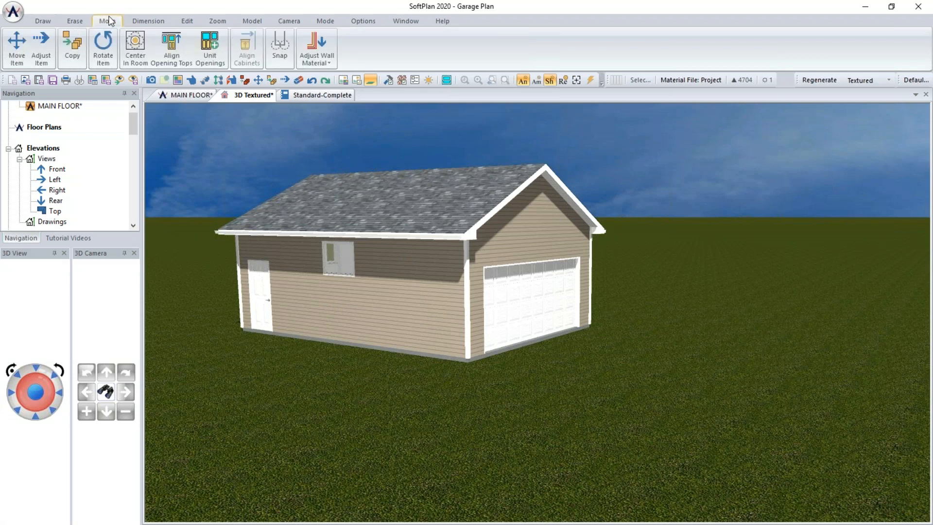
pyautogui.click(170, 59)
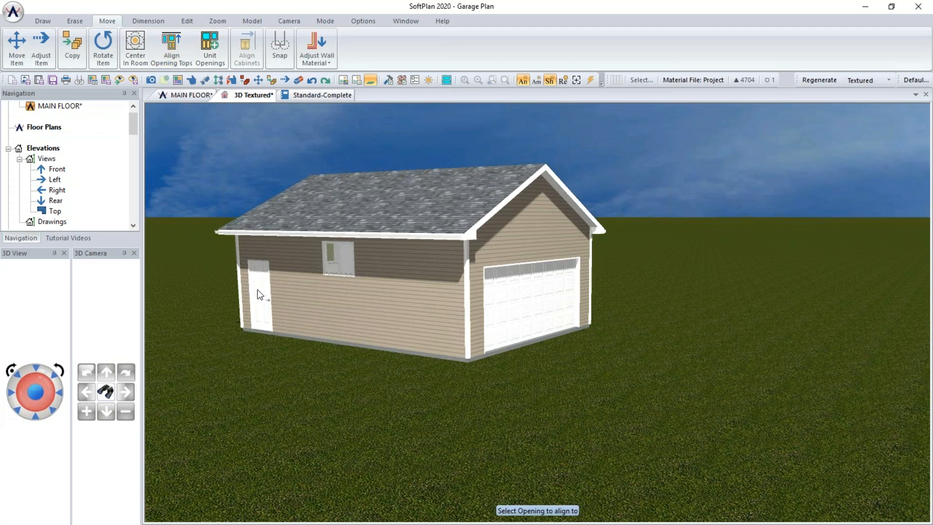
pyautogui.doubleClick(257, 294)
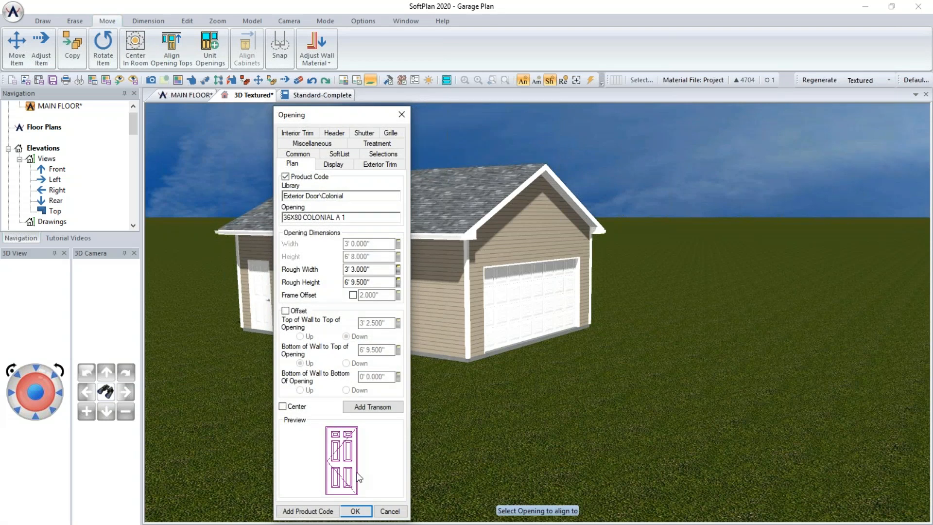
pyautogui.click(355, 511)
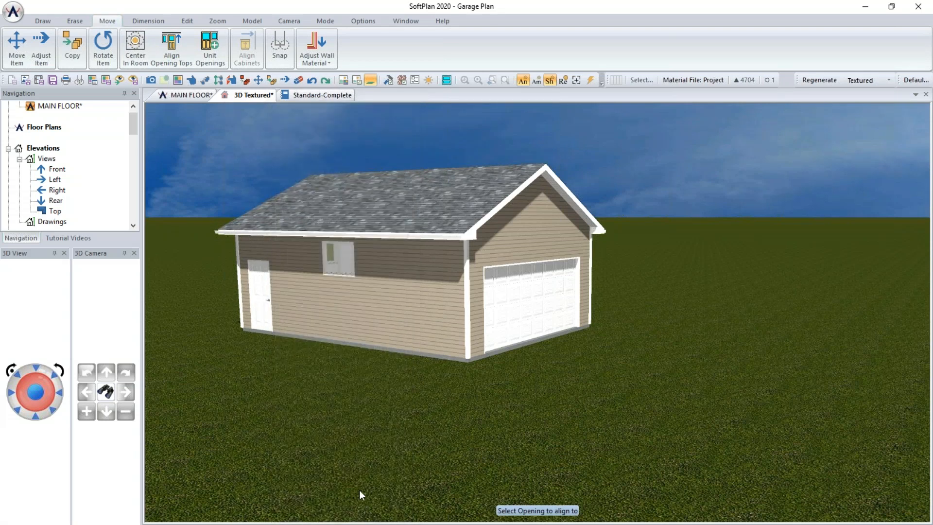
pyautogui.click(331, 261)
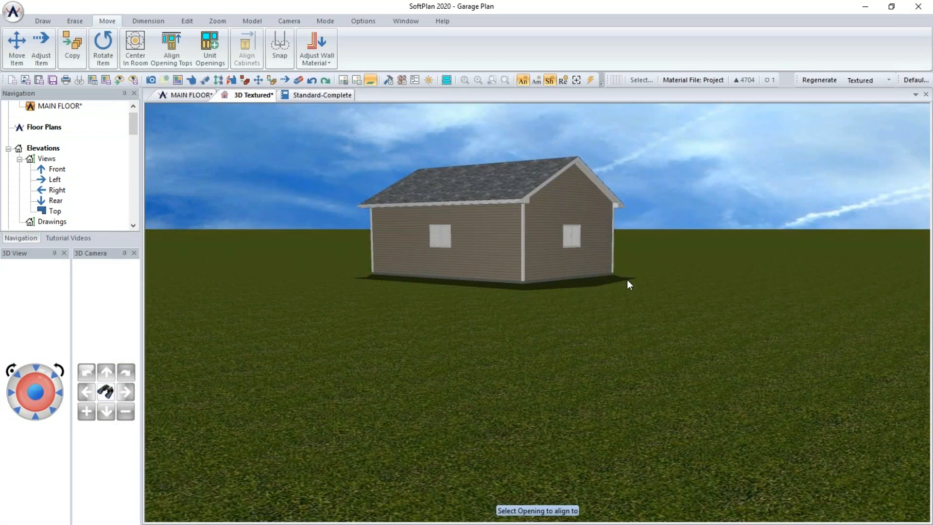
pyautogui.moveTo(623, 278); pyautogui.dragTo(514, 284, button='middle')
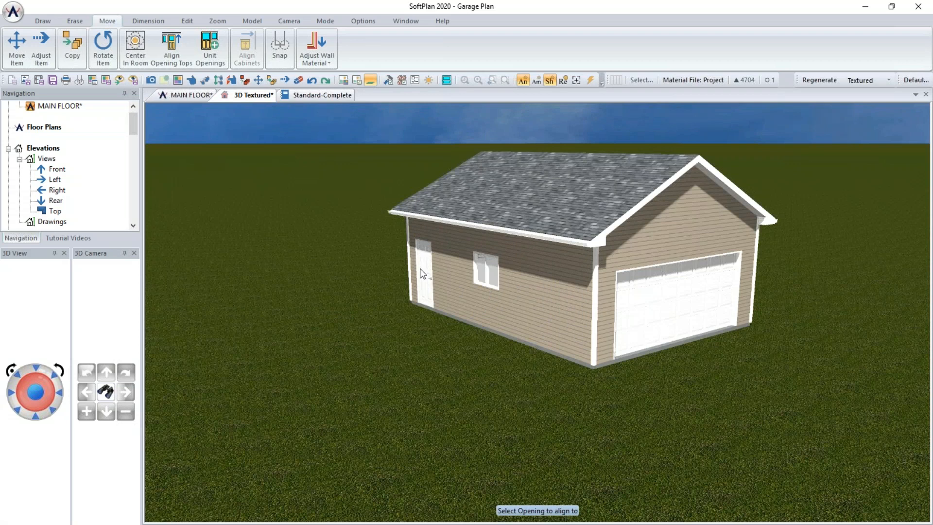
# Edit the garage door to use the default exterior trim.
pyautogui.click(192, 81)
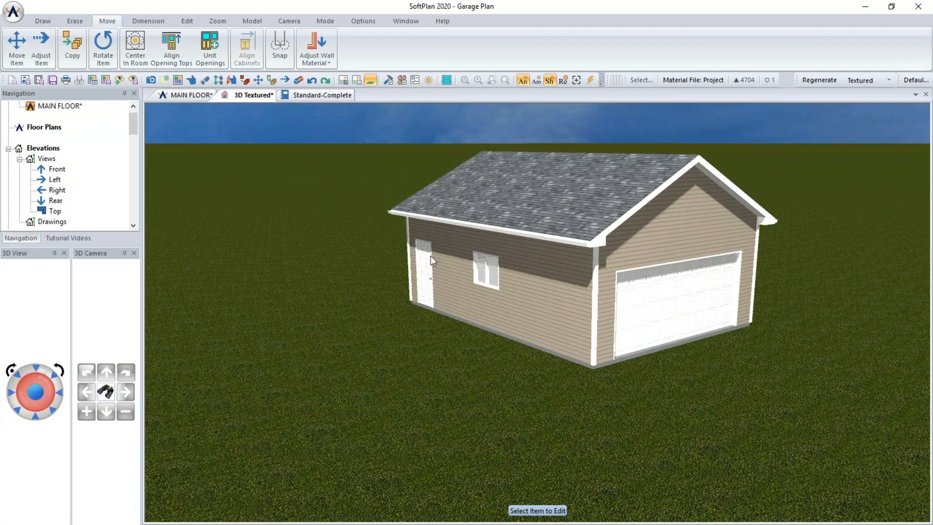
pyautogui.click(667, 334)
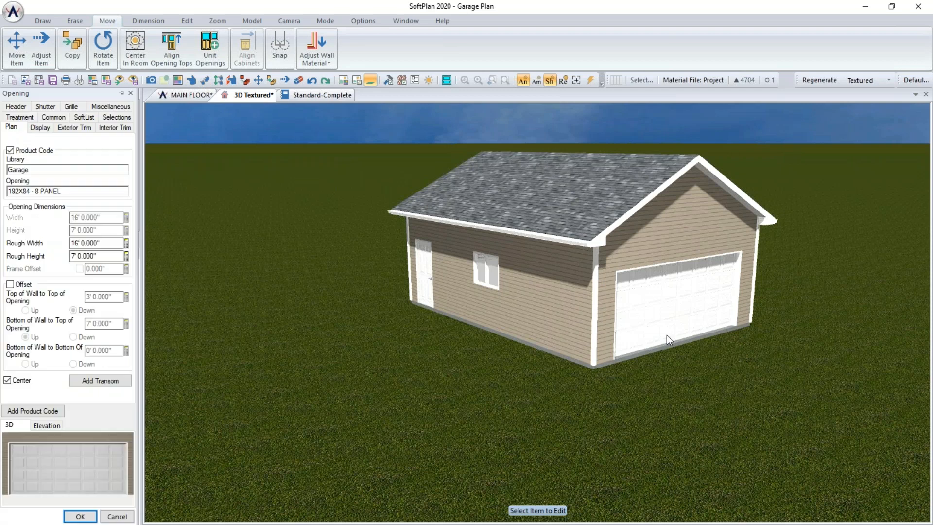
pyautogui.click(84, 129)
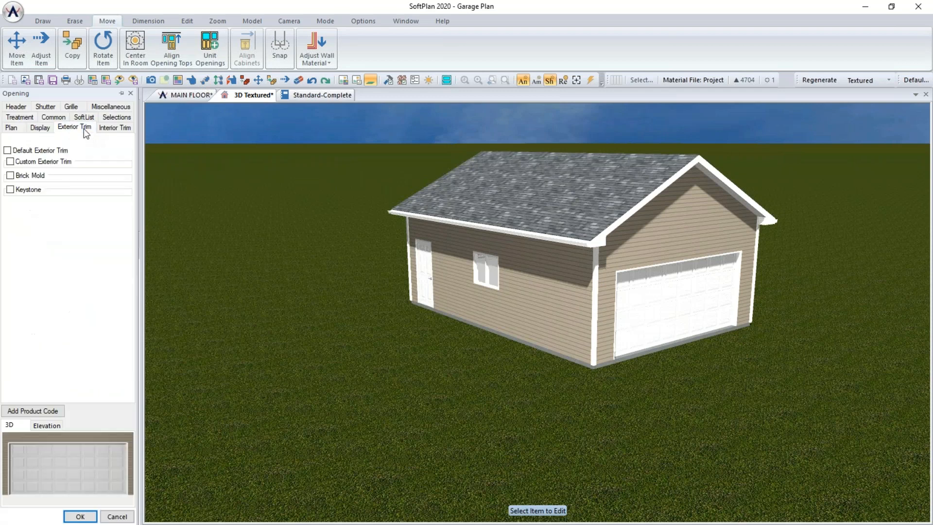
pyautogui.click(23, 152)
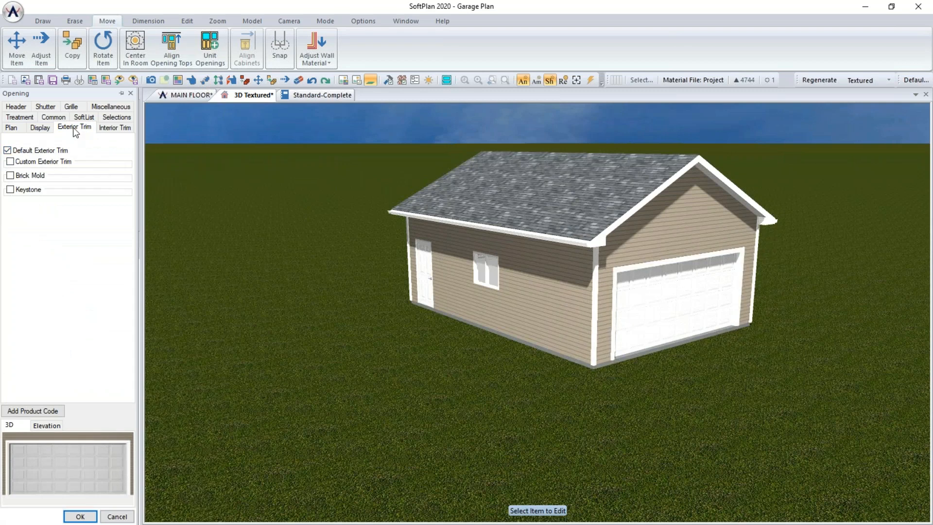
pyautogui.press('Return')
# Repeat the exterior trim edit on the entry door and the windows around the garage.
pyautogui.click(485, 271)
pyautogui.click(428, 283)
pyautogui.moveTo(384, 267); pyautogui.dragTo(486, 226, button='middle')
pyautogui.click(598, 242)
pyautogui.moveTo(598, 242); pyautogui.dragTo(645, 278, button='middle')
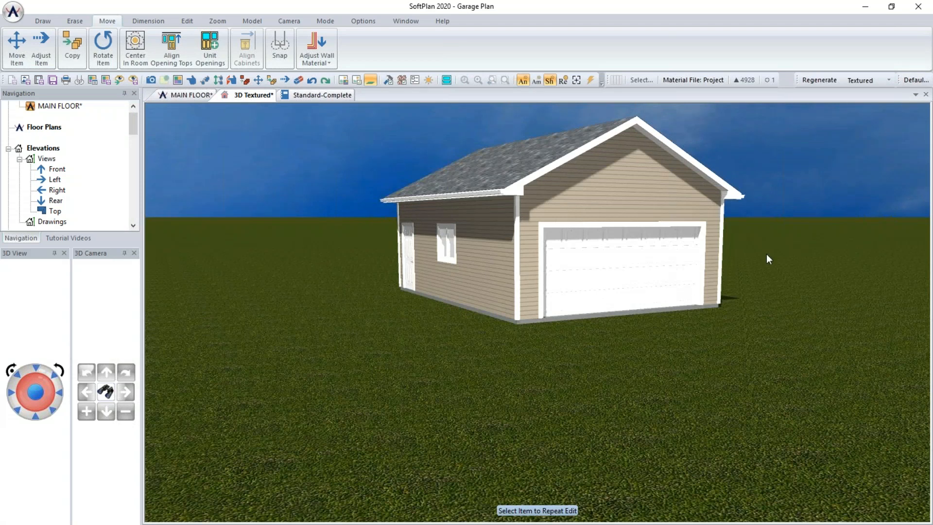
# Put the Standard-Complete report in a new vertical tab group beside the 3D view and widen the report's pane.
pyautogui.click(310, 98)
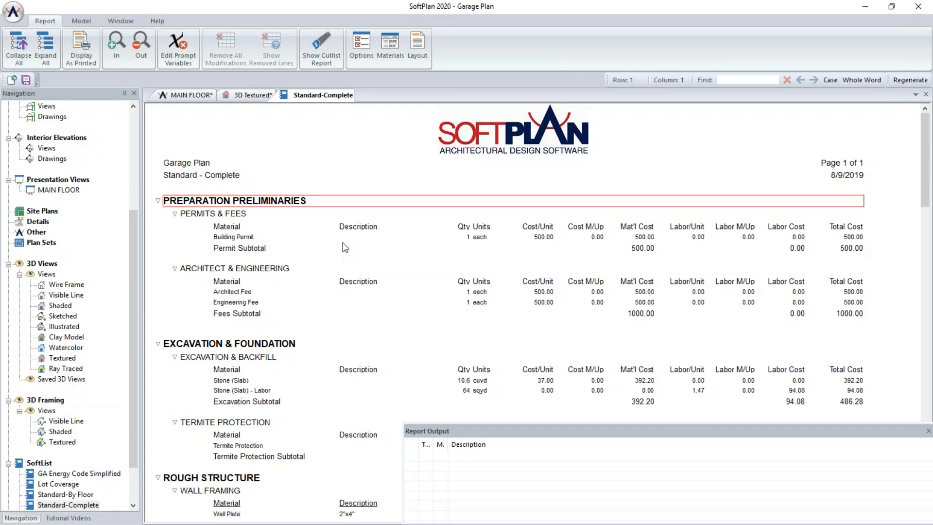
pyautogui.rightClick(317, 96)
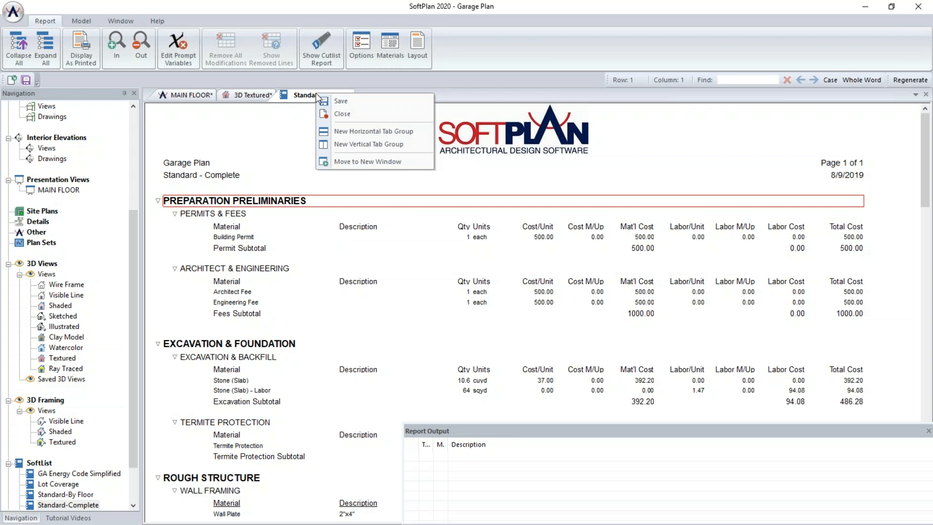
pyautogui.click(343, 142)
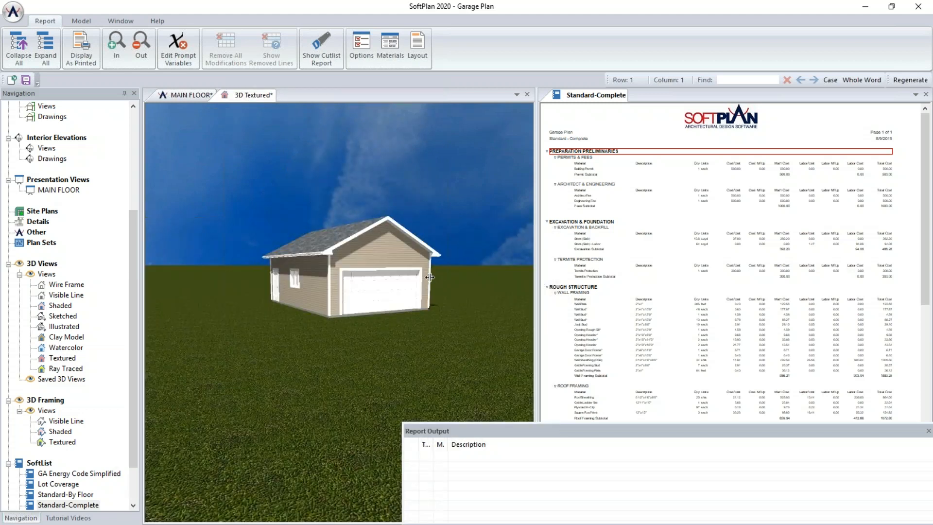
pyautogui.moveTo(404, 279); pyautogui.dragTo(403, 279)
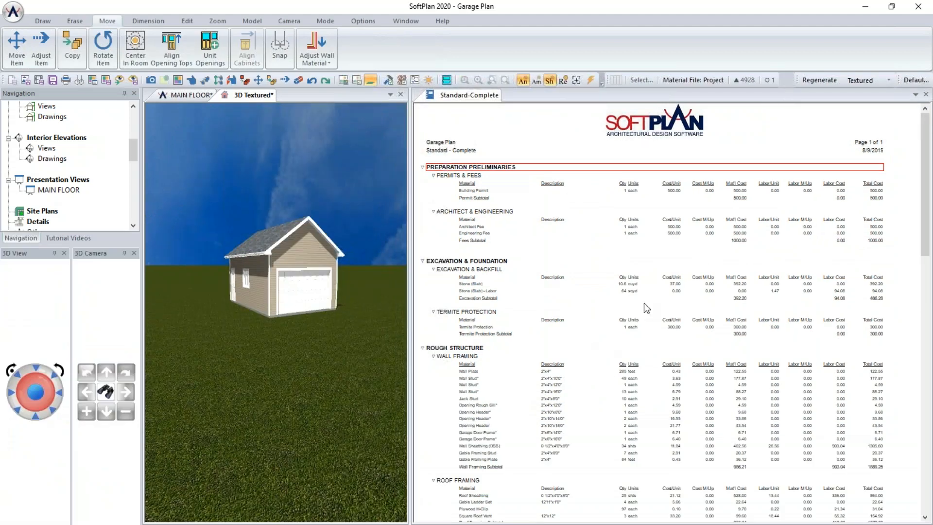
pyautogui.click(283, 298)
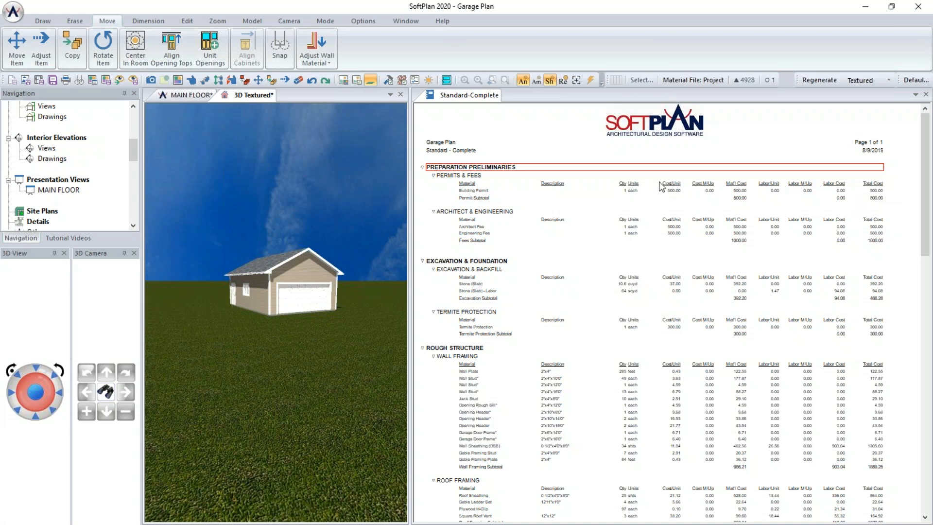
# Open the Standard-Summary SoftList report and move it into the tab group with the Standard-Complete report.
pyautogui.moveTo(132, 147); pyautogui.dragTo(132, 203)
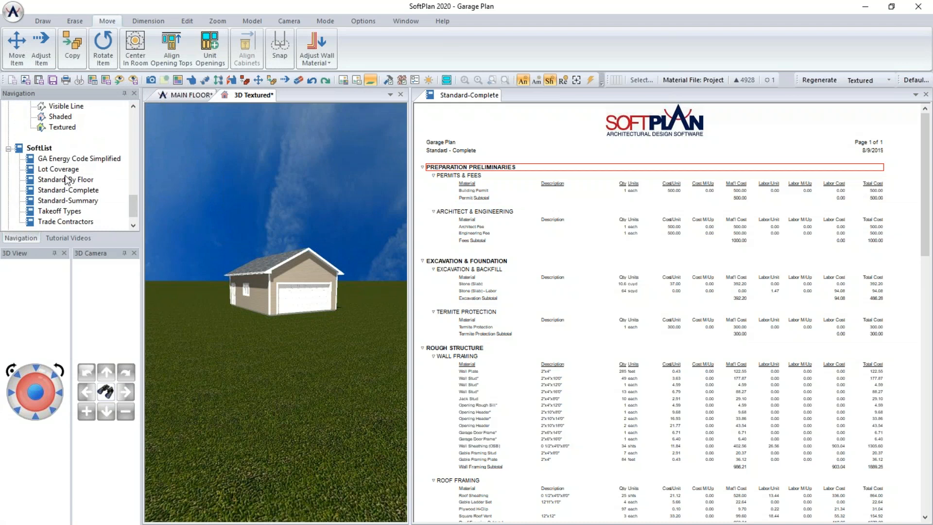
pyautogui.doubleClick(60, 202)
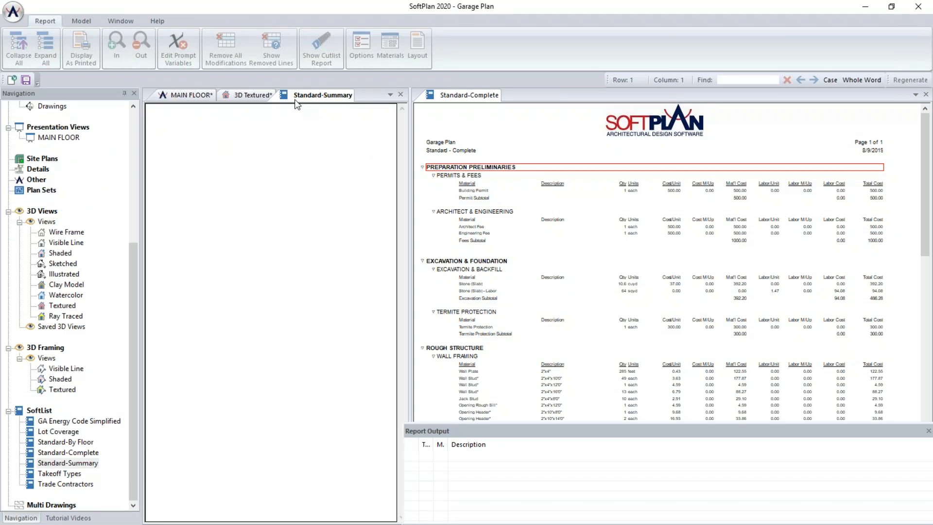
pyautogui.moveTo(294, 98); pyautogui.dragTo(509, 101)
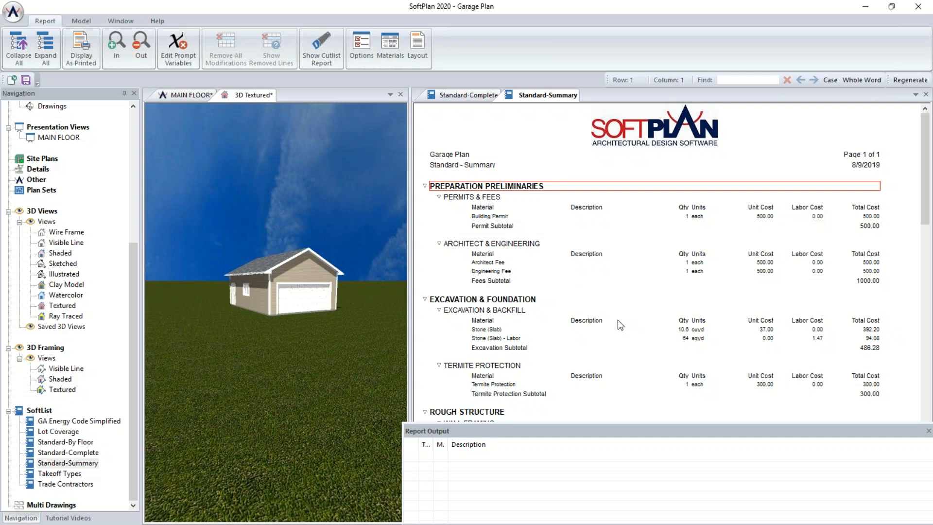
# Close the Standard-Complete report and enlarge the Standard-Summary report's text around its excavation and rough structure sections.
pyautogui.click(457, 95)
pyautogui.rightClick(457, 99)
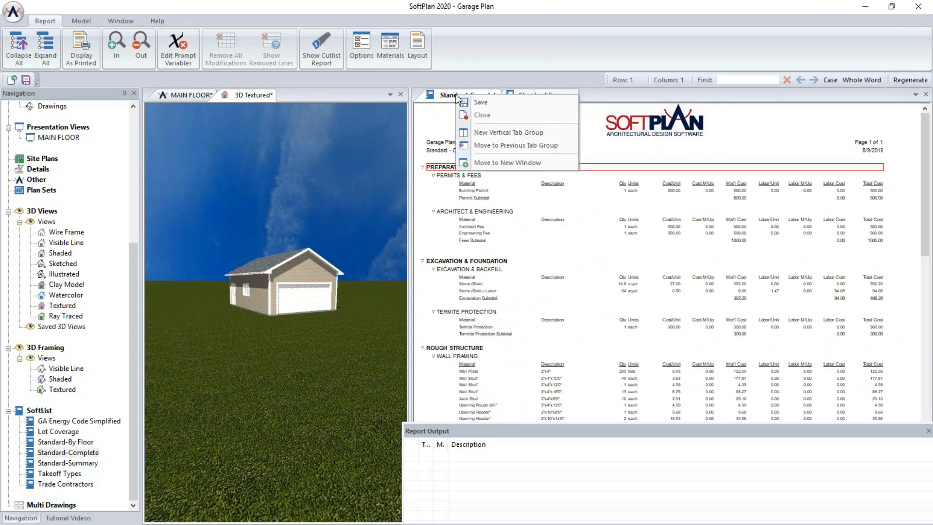
pyautogui.click(481, 116)
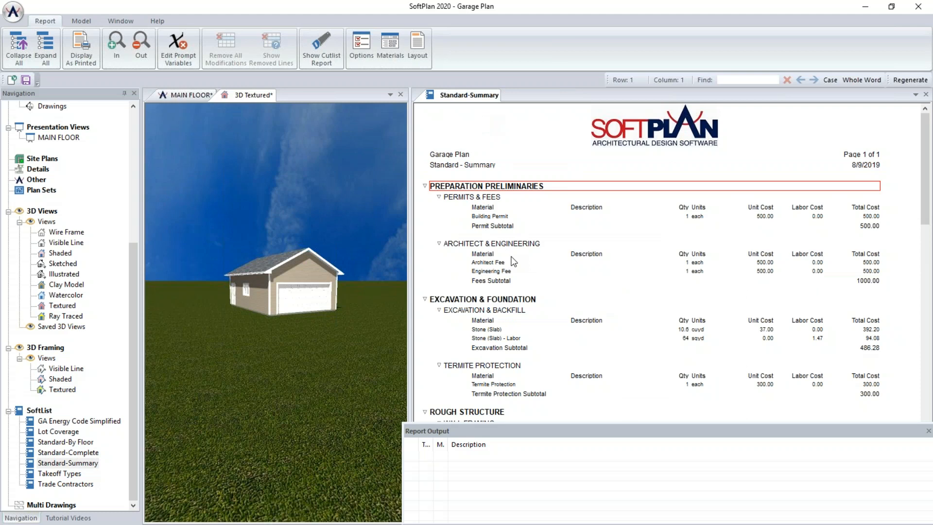
pyautogui.scroll(-4, 513, 261)
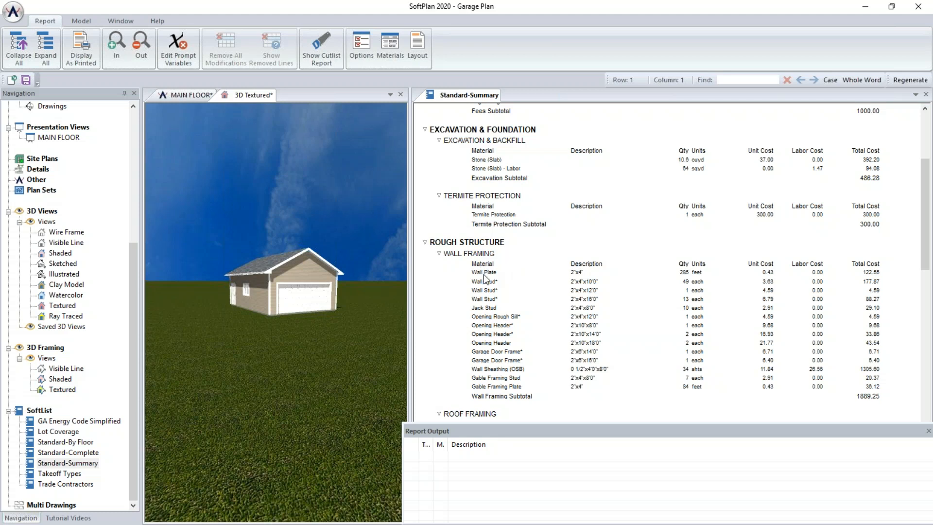
pyautogui.keyDown('ctrl'); pyautogui.scroll(1, 484, 275); pyautogui.keyUp('ctrl')
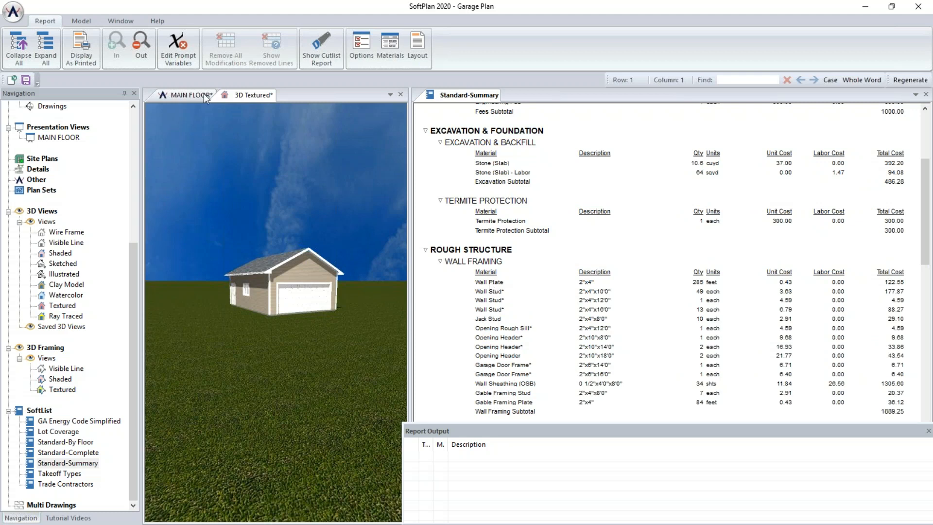
# Return to the MAIN FLOOR plan and change it from Roof mode to Drawing mode.
pyautogui.click(191, 94)
pyautogui.scroll(3, 252, 335)
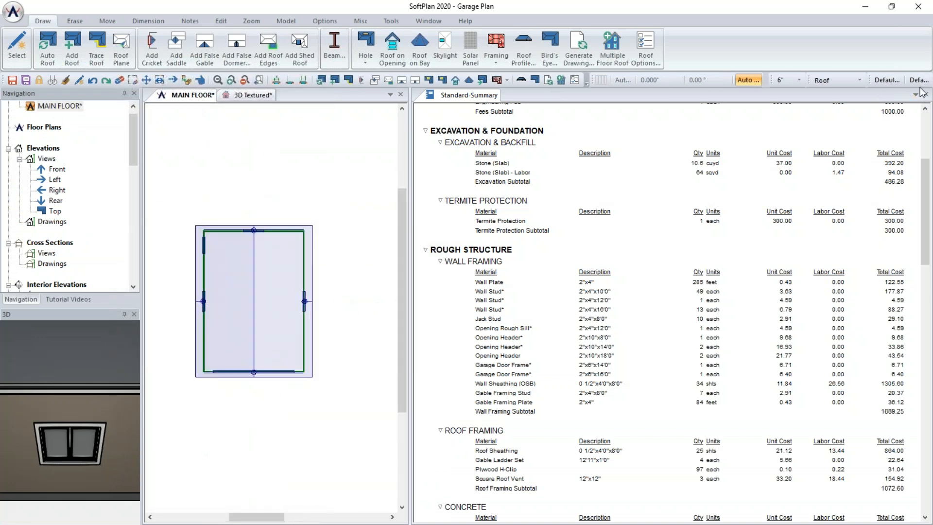
pyautogui.click(831, 81)
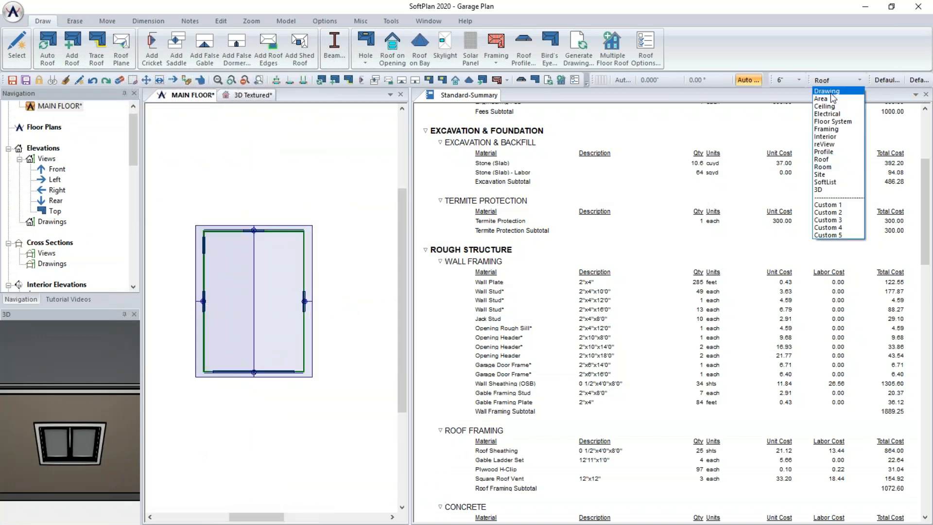
pyautogui.click(828, 92)
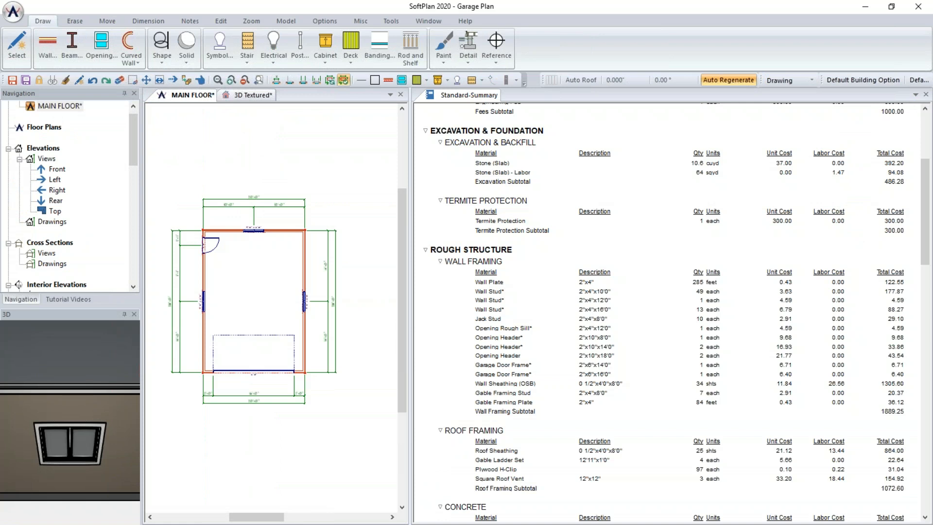
# Edit the wall opposite the garage door, overriding its default ptreated_plate material property with Yes.
pyautogui.click(211, 100)
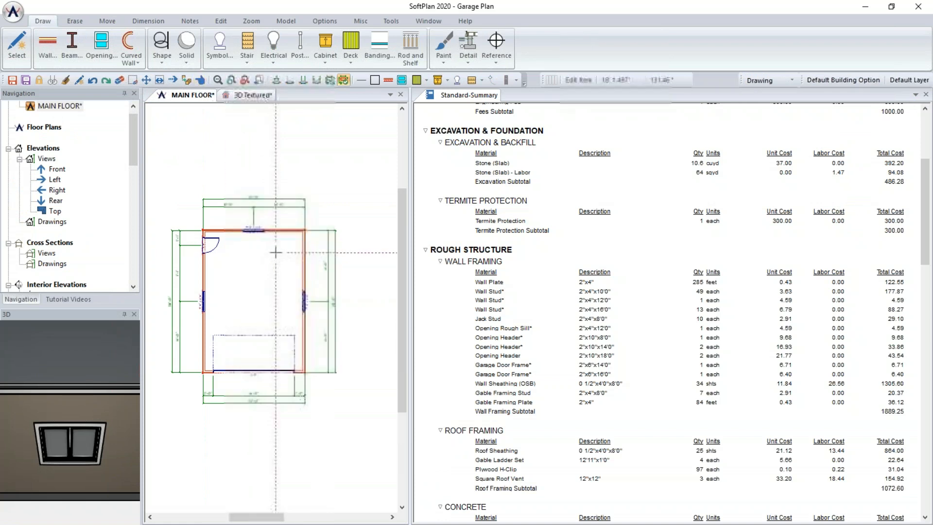
pyautogui.click(280, 231)
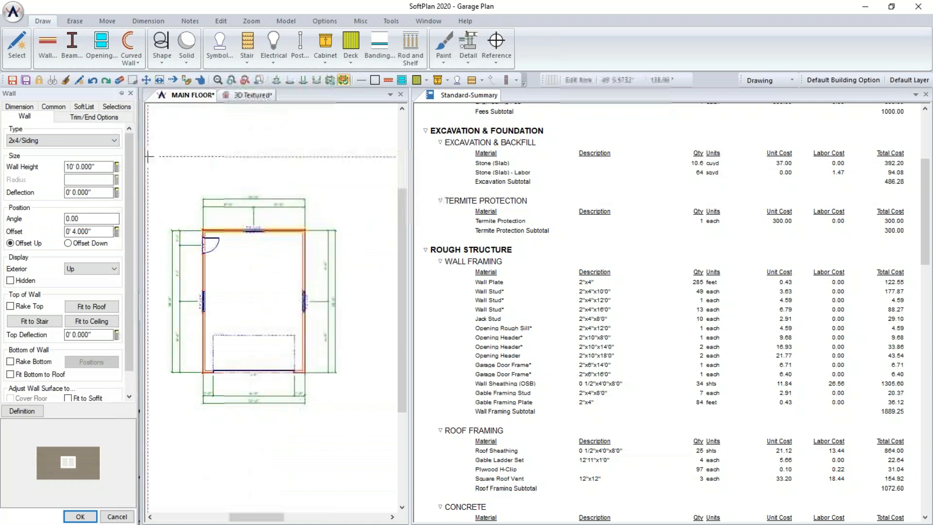
pyautogui.click(121, 107)
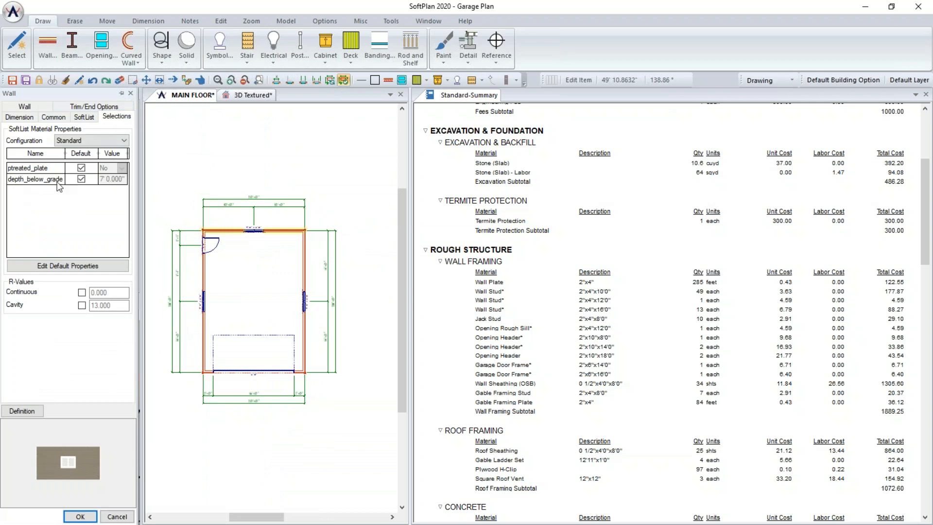
pyautogui.click(81, 168)
pyautogui.click(121, 168)
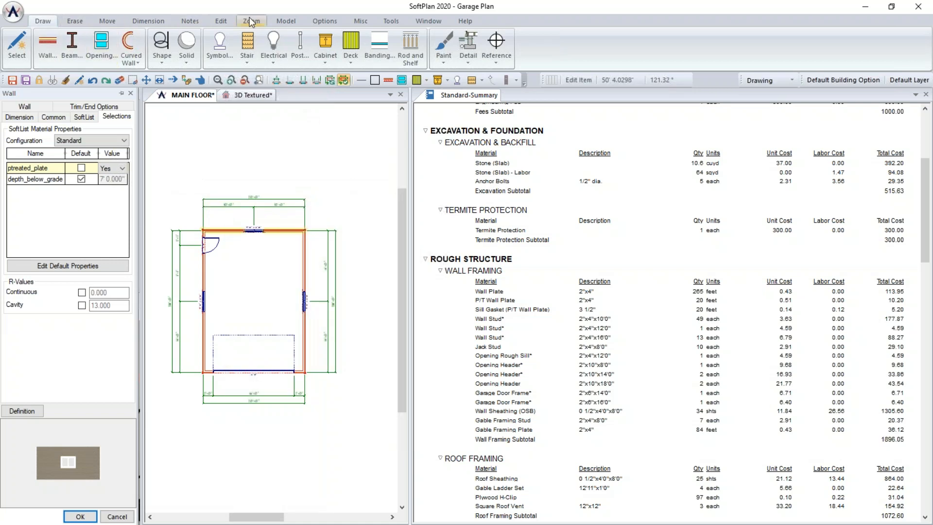
# Repeat the treated plate edit on the remaining exterior walls of the garage.
pyautogui.click(220, 21)
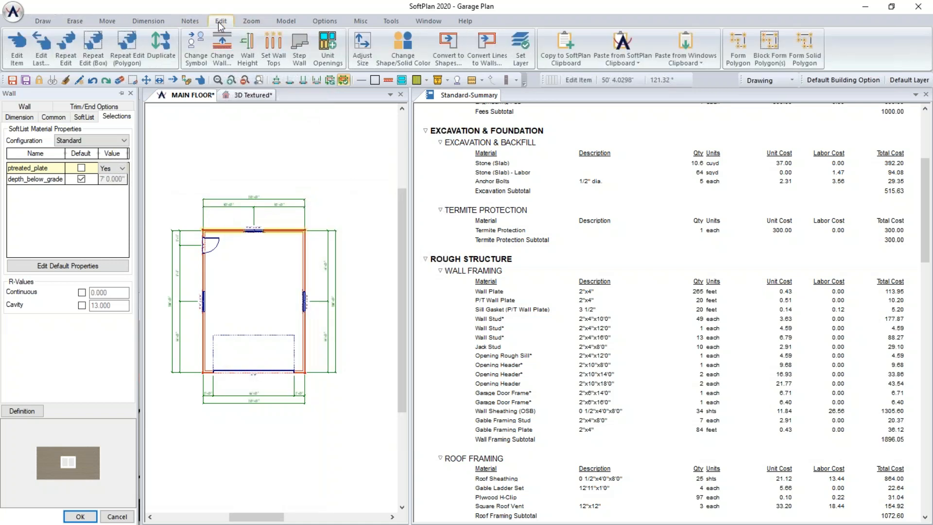
pyautogui.click(67, 57)
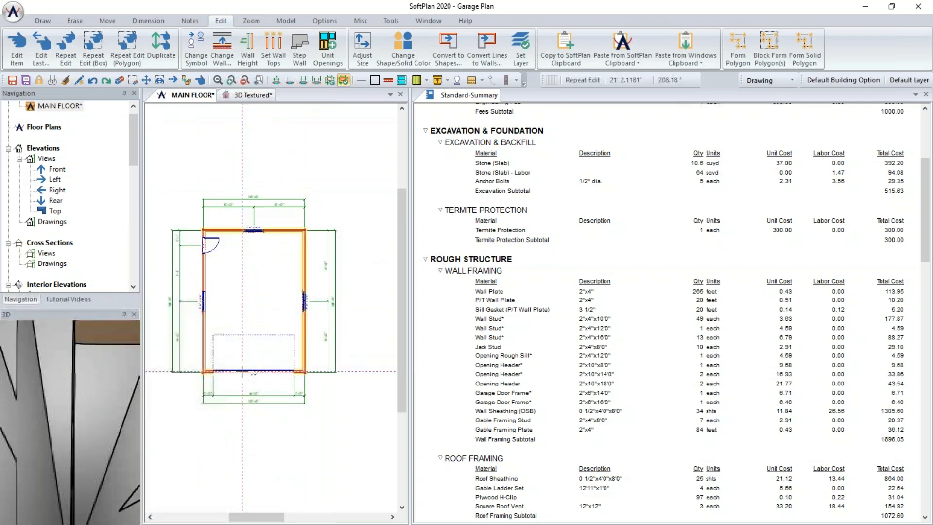
pyautogui.click(203, 320)
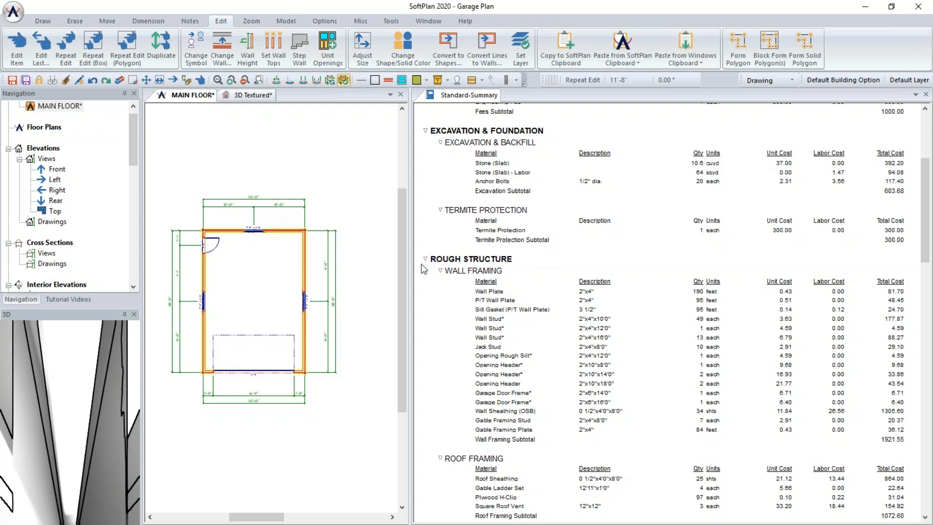
# In the 3D Textured view, edit the roof edge above the garage door, overriding its gable end material with Shake.
pyautogui.click(244, 96)
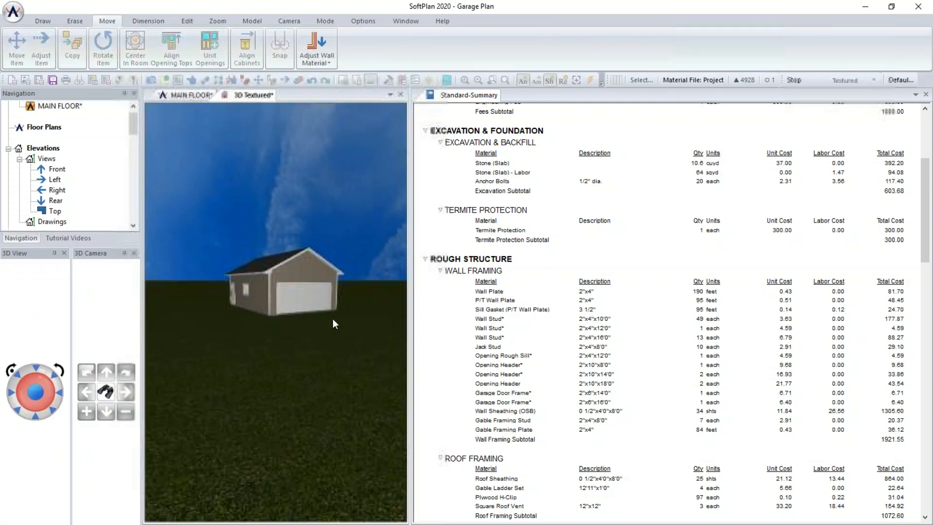
pyautogui.scroll(4, 330, 319)
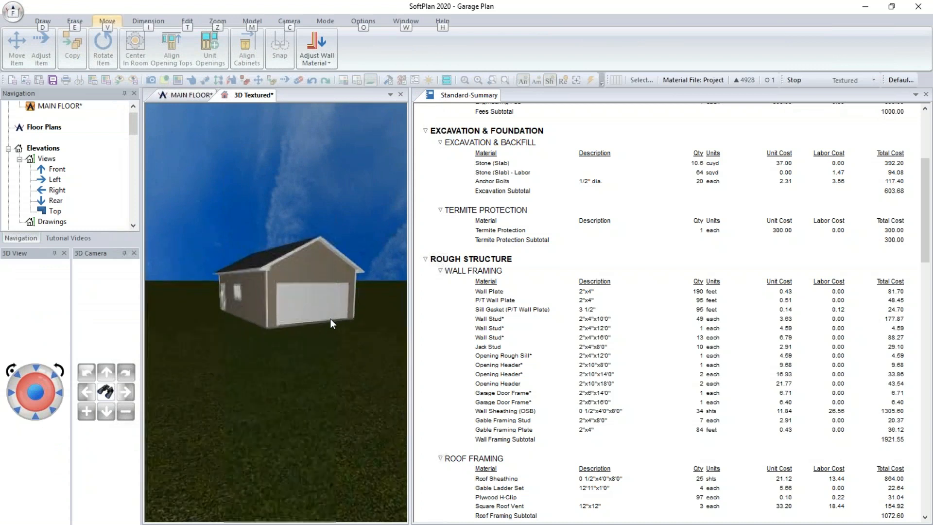
pyautogui.moveTo(331, 319); pyautogui.dragTo(371, 299)
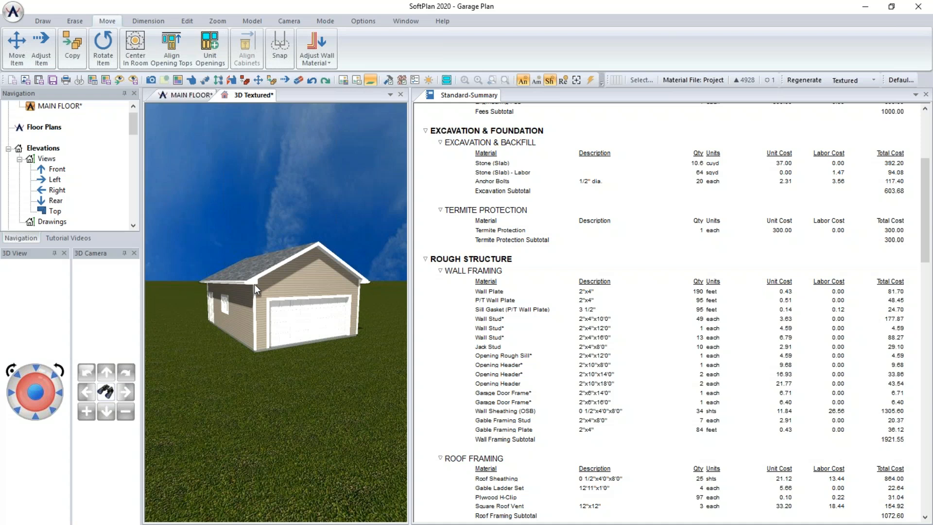
pyautogui.click(191, 81)
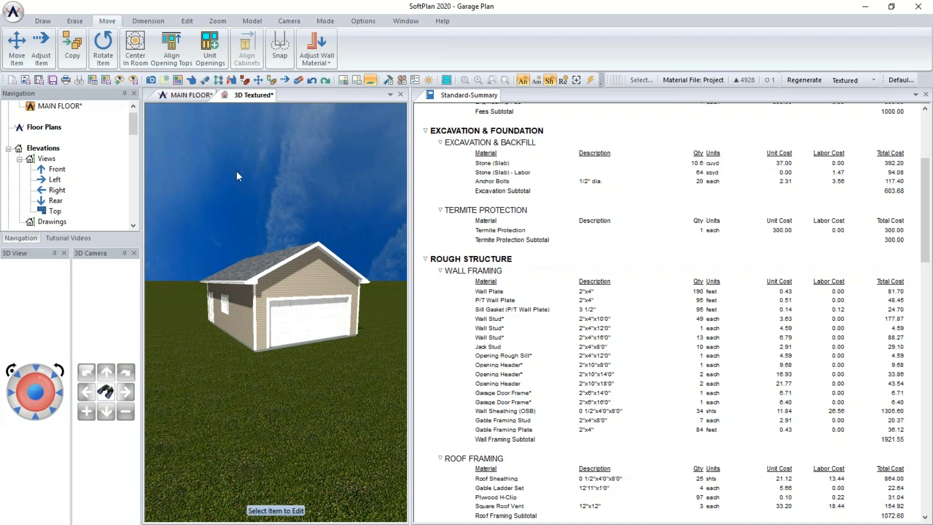
pyautogui.click(280, 265)
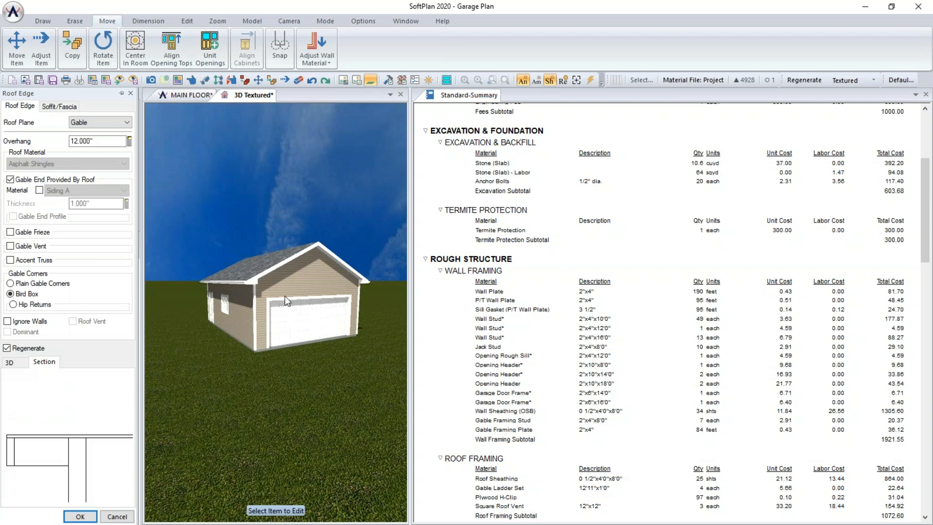
pyautogui.click(39, 190)
pyautogui.click(115, 193)
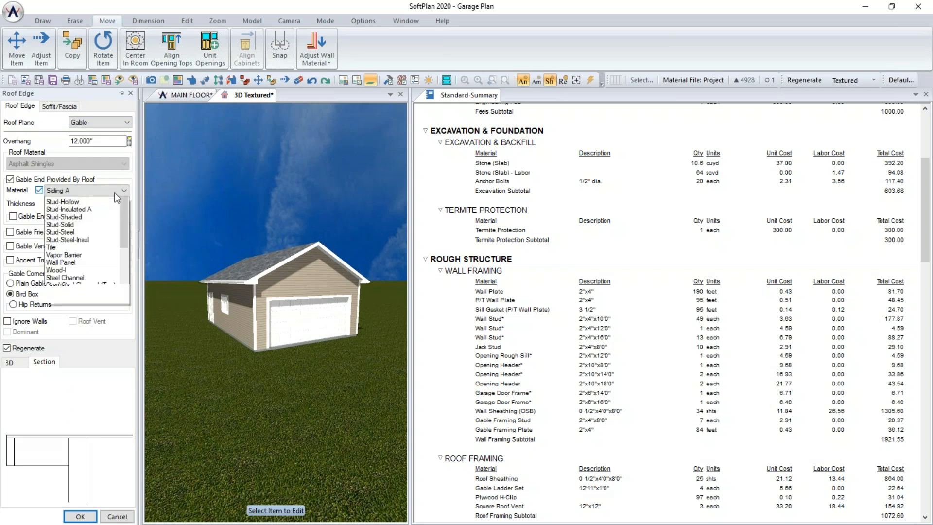
pyautogui.scroll(3, 89, 232)
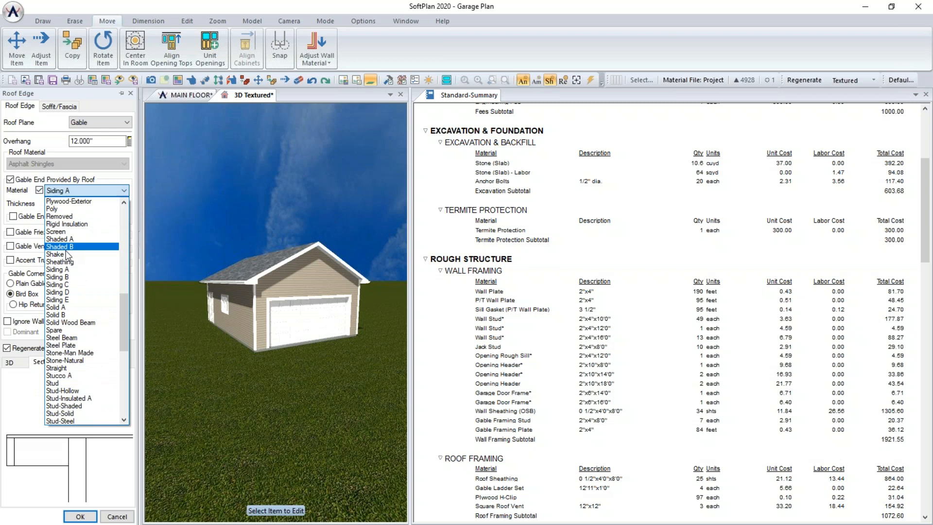
pyautogui.click(63, 254)
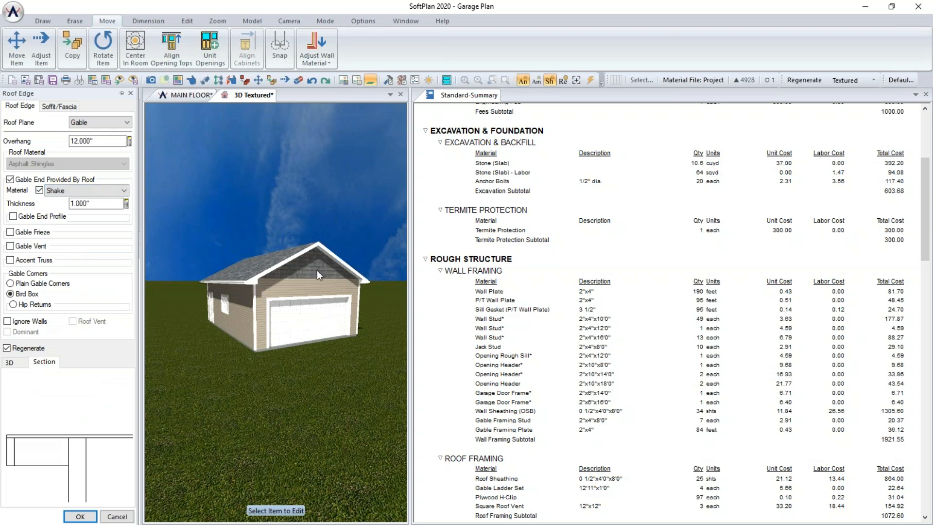
# Check the Shake Siding line under Exterior Trim in the Standard-Summary report.
pyautogui.click(494, 308)
pyautogui.scroll(-6, 495, 309)
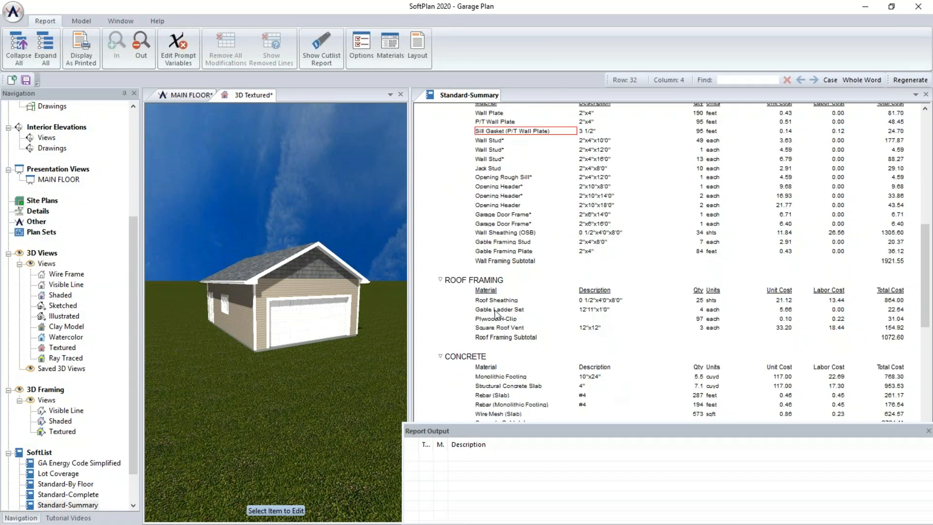
pyautogui.scroll(-10, 494, 310)
pyautogui.scroll(-3, 495, 310)
pyautogui.scroll(5, 495, 310)
pyautogui.scroll(-15, 495, 310)
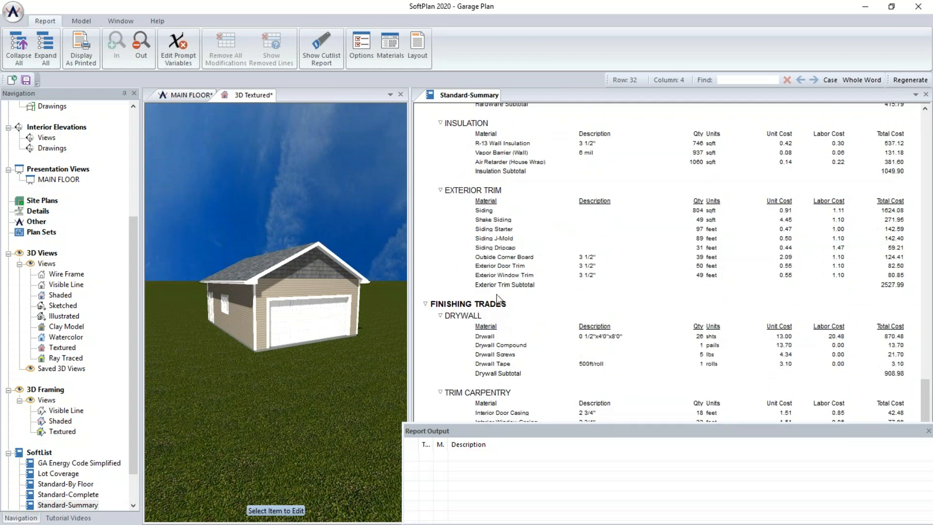
pyautogui.click(500, 221)
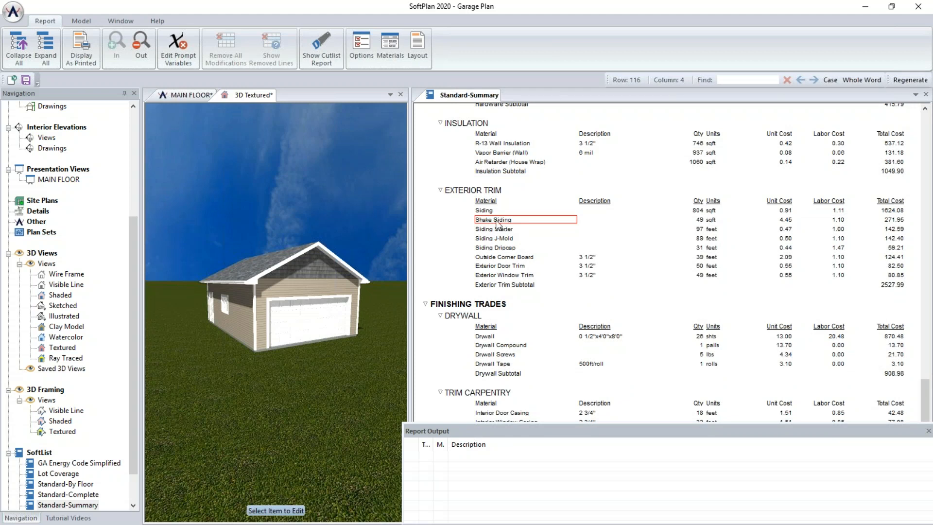
# Change the entry door wall to 2x4/Brick/Siding in the 3D view, aligning the outermost bearing materials of the current and new walls.
pyautogui.click(233, 97)
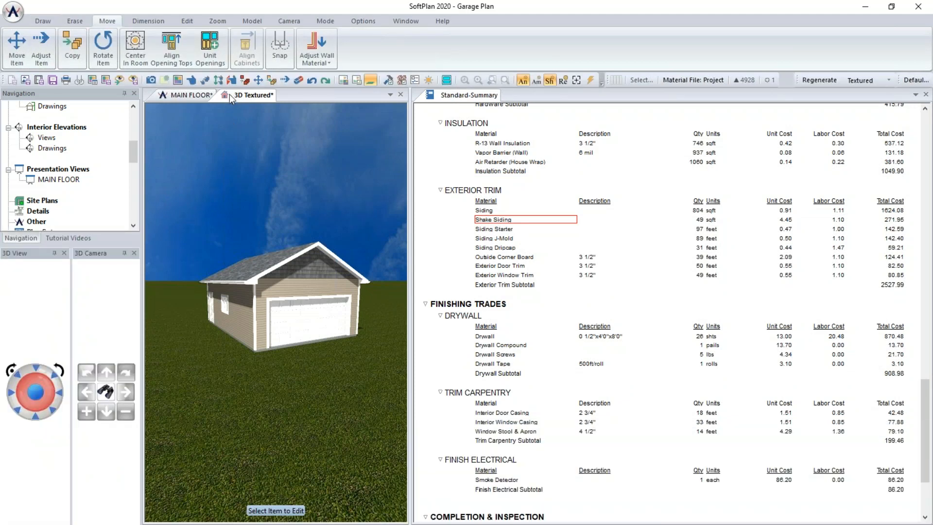
pyautogui.click(247, 327)
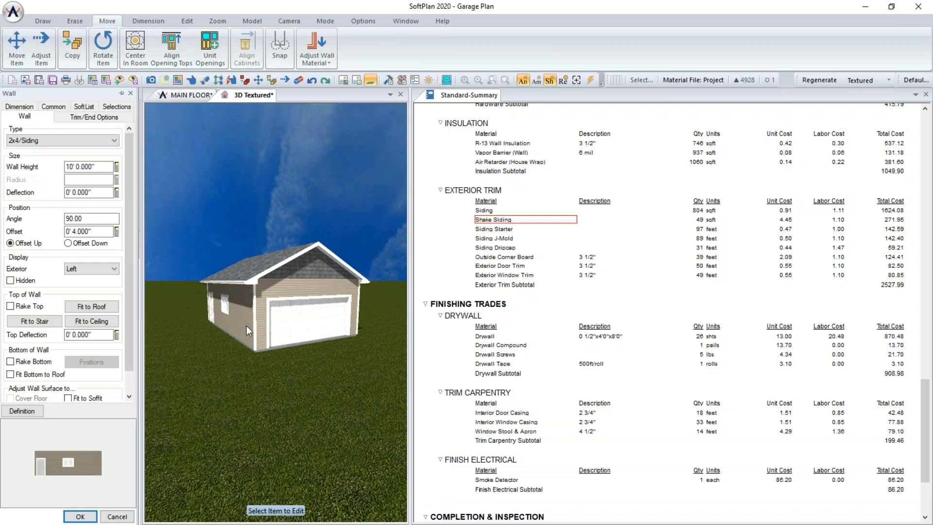
pyautogui.click(44, 141)
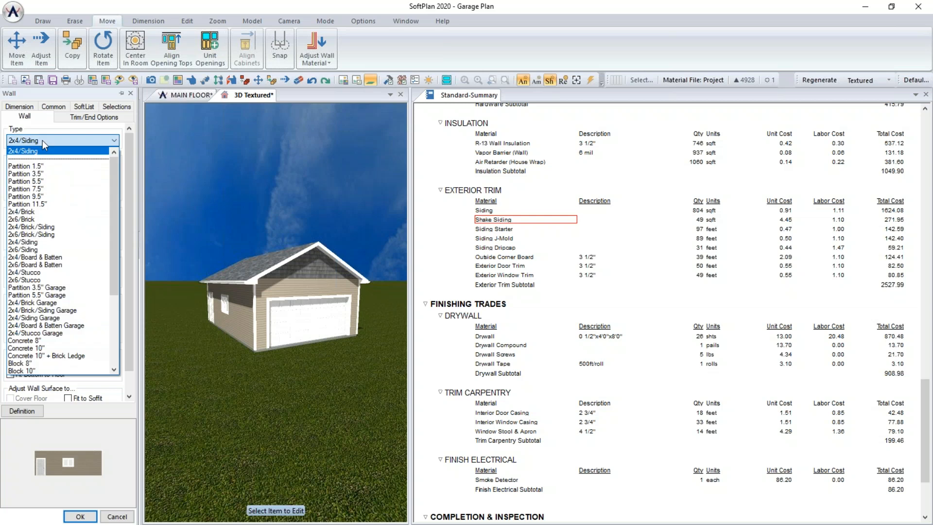
pyautogui.click(22, 227)
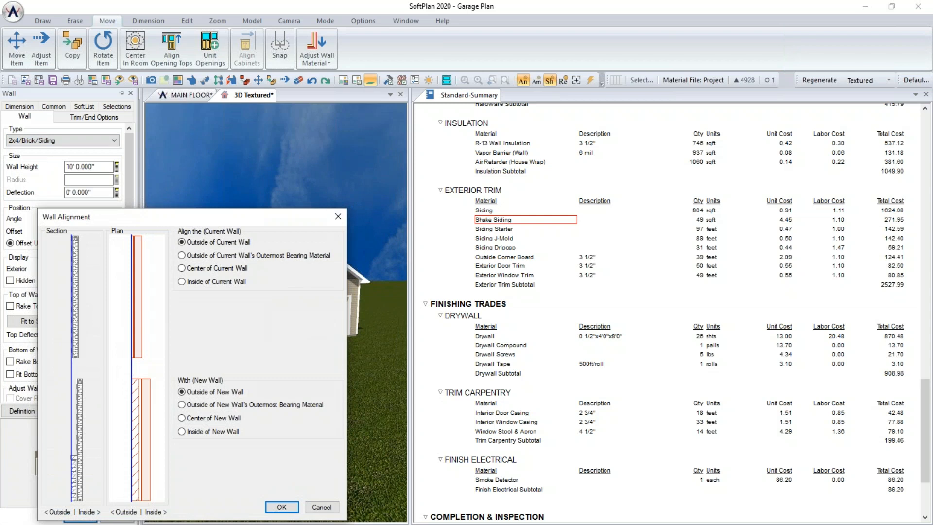
pyautogui.click(192, 256)
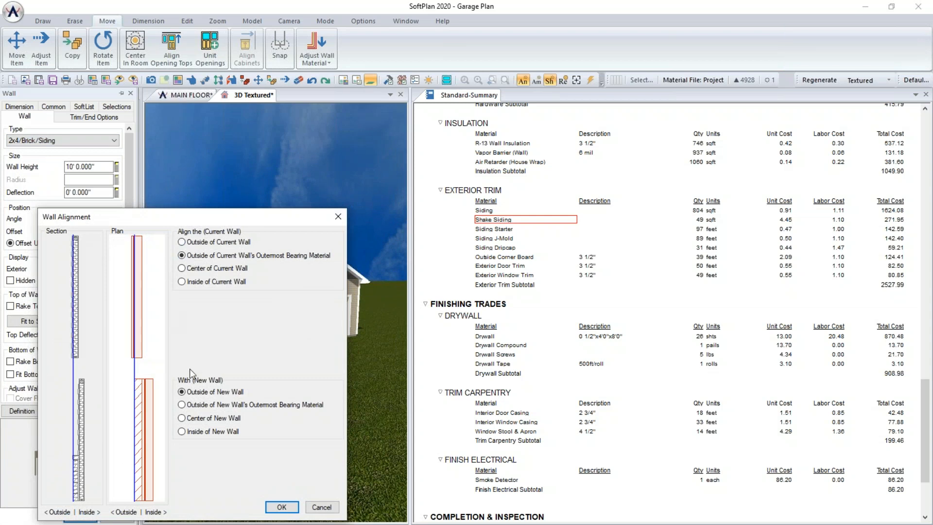
pyautogui.click(197, 409)
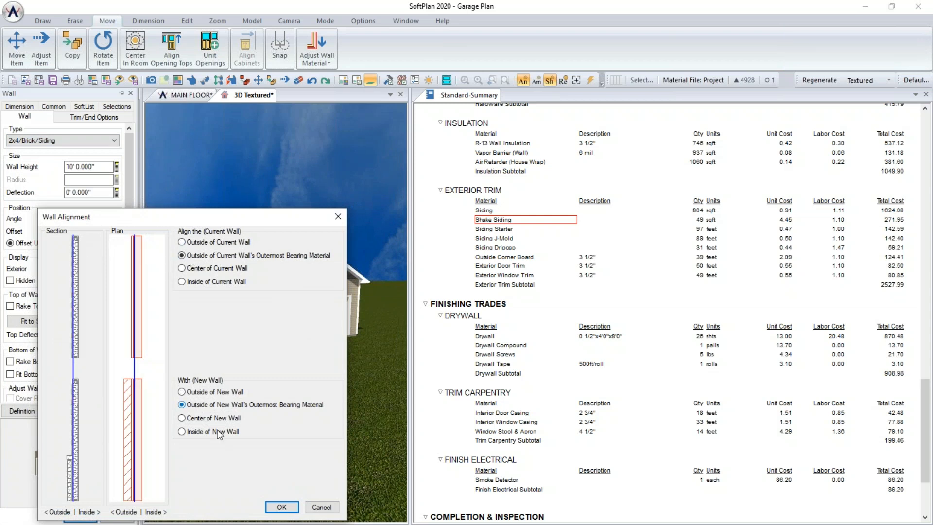
pyautogui.click(287, 511)
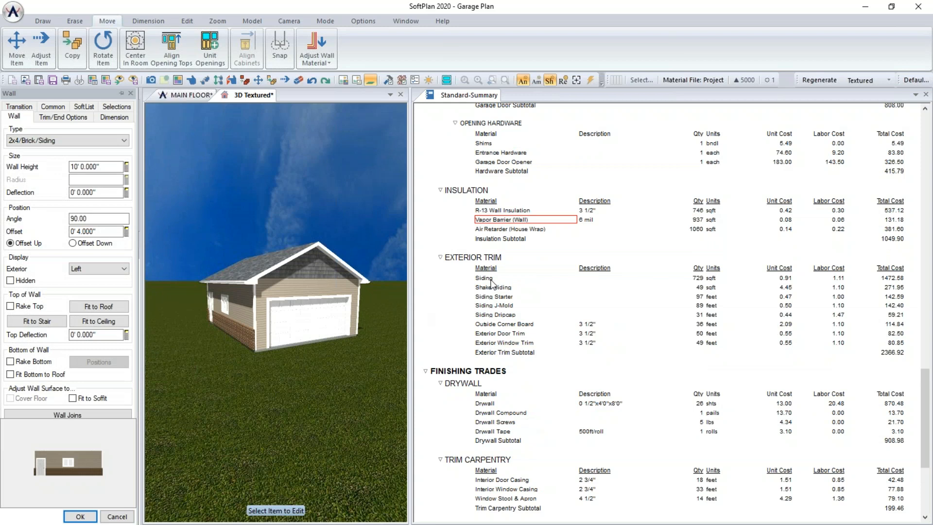
# Review the Masonry costs in the Standard-Summary report and collapse the Windows & Doors section.
pyautogui.scroll(10, 491, 283)
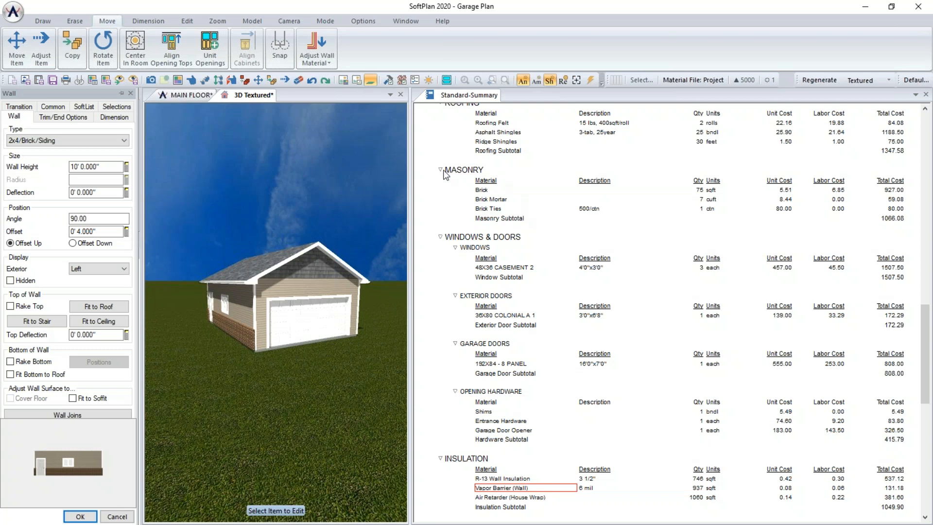
pyautogui.click(440, 238)
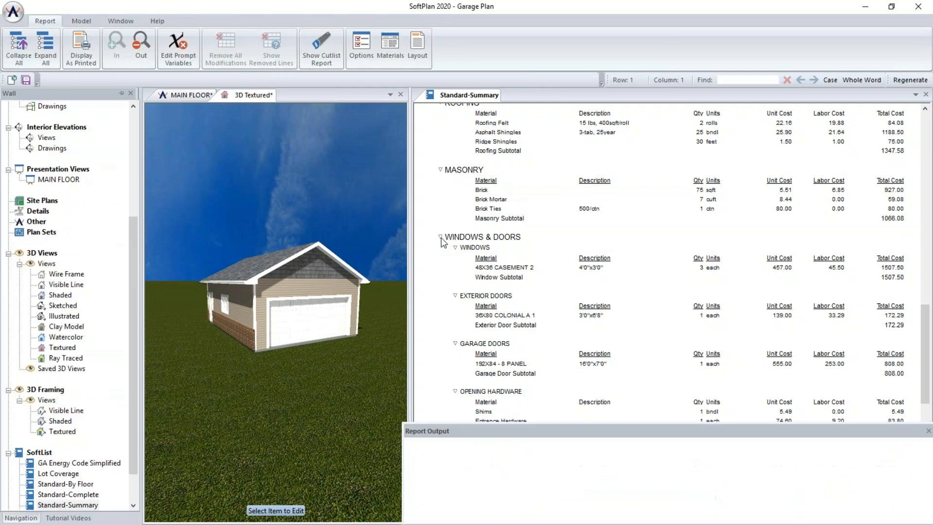
pyautogui.click(441, 238)
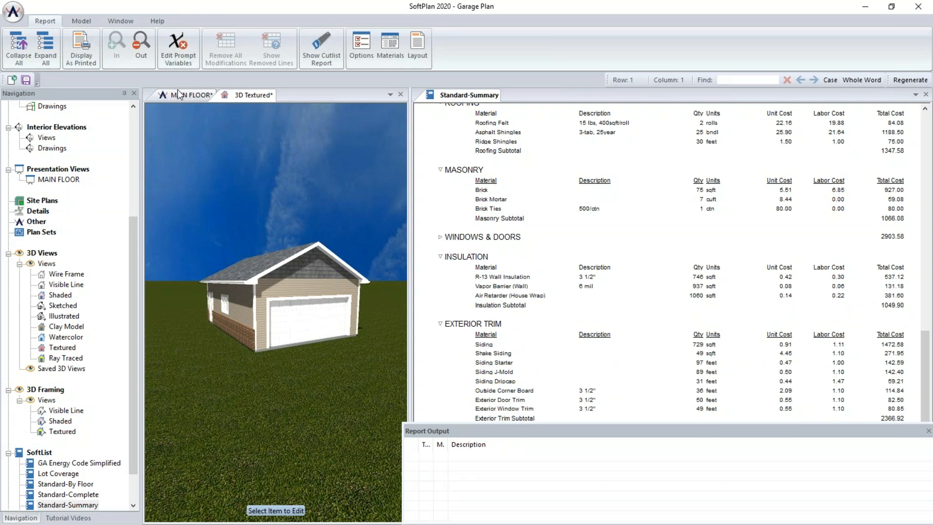
# Repeat the 2x4/Brick/Siding wall type edit on the garage door wall and the remaining exterior walls in the 3D Textured view.
pyautogui.click(225, 95)
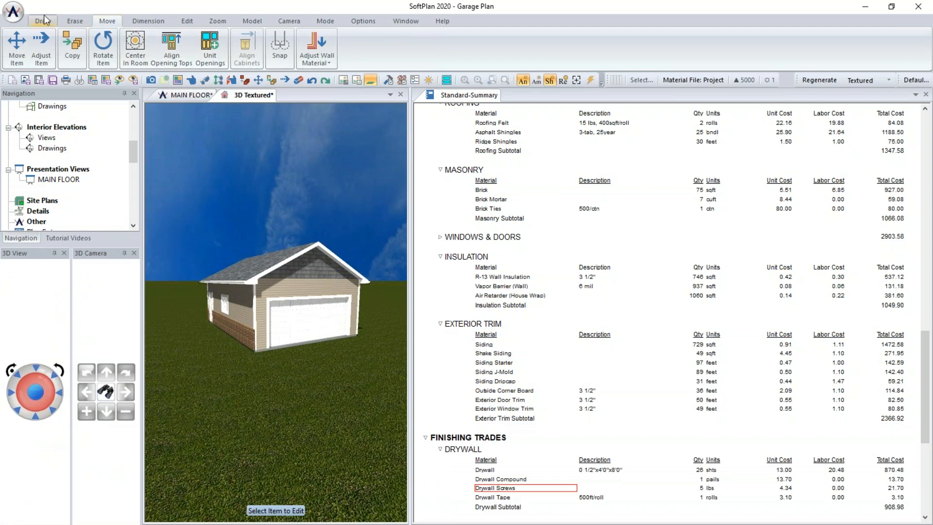
pyautogui.click(201, 80)
pyautogui.click(296, 289)
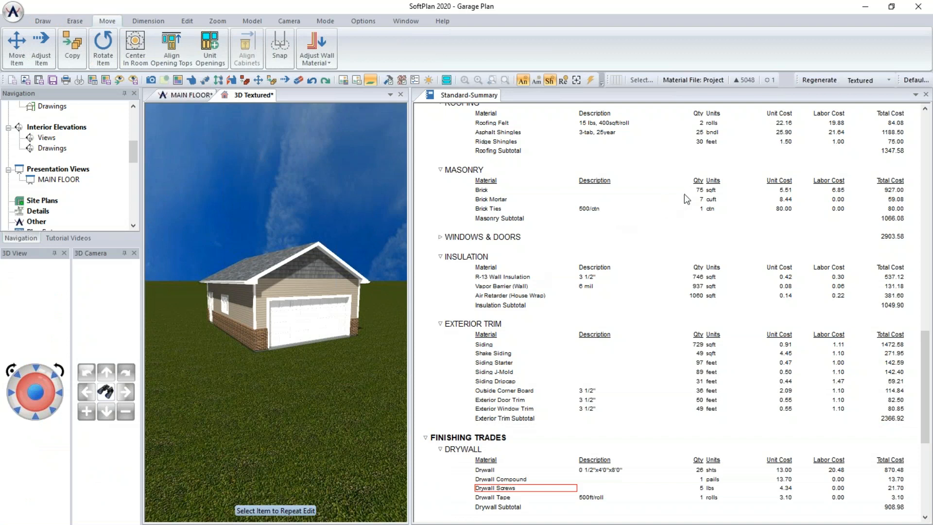
pyautogui.moveTo(306, 339); pyautogui.dragTo(275, 318, button='middle')
pyautogui.click(366, 330)
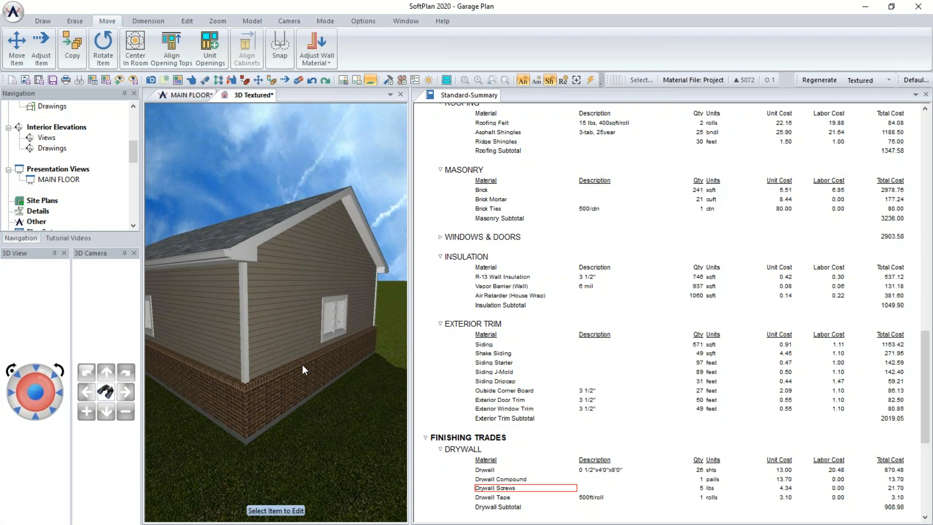
# Set the transition material height of the windowed gable wall opposite the garage door to 3' 5.5".
pyautogui.click(287, 340)
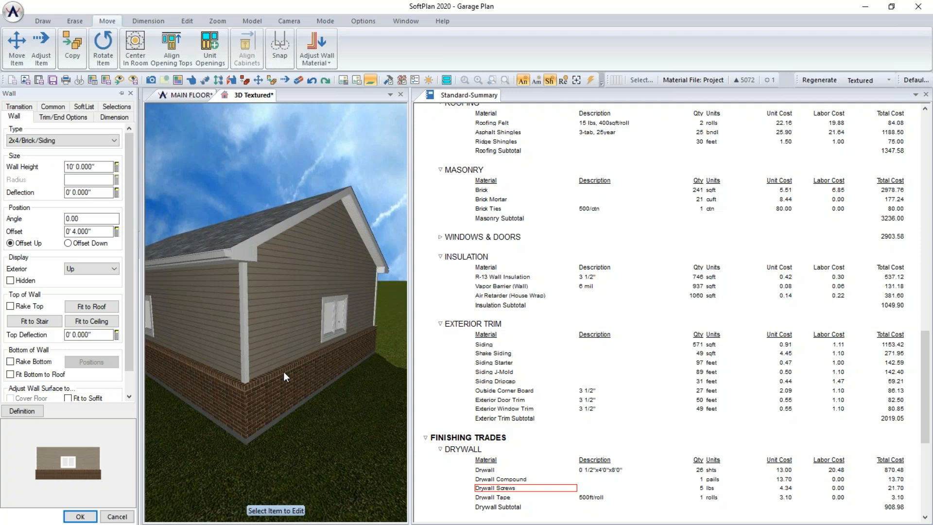
pyautogui.click(19, 107)
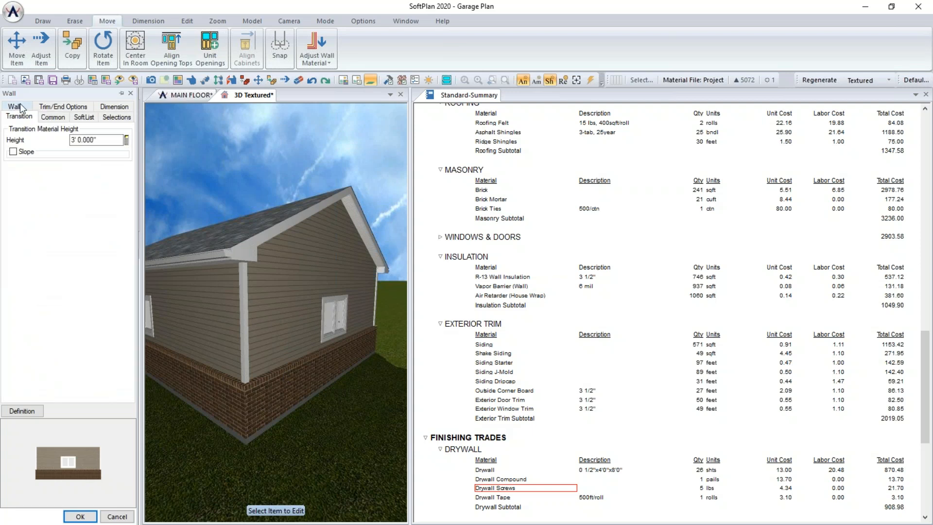
pyautogui.click(112, 139)
pyautogui.write('31')
pyautogui.write('5.5')
pyautogui.press('Tab')
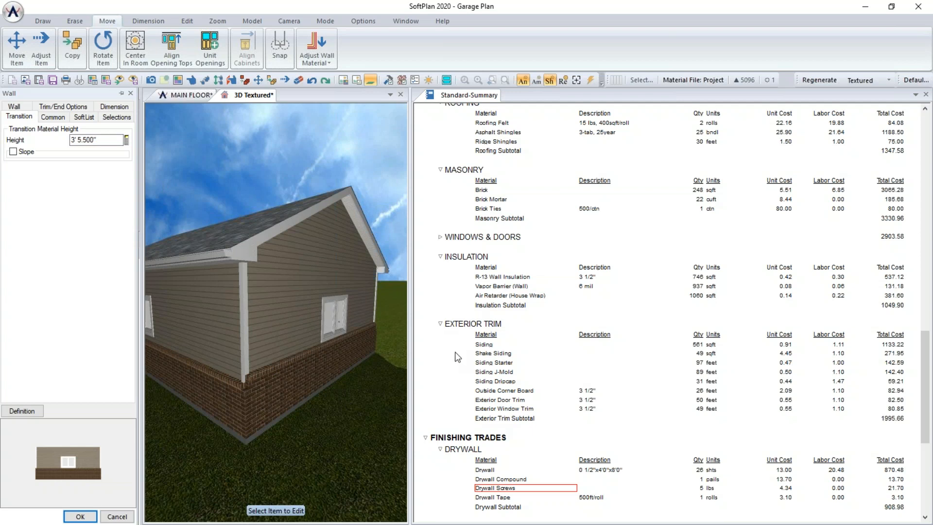
# Repeat the transition height edit on the other exterior walls so the brick matches around the whole garage.
pyautogui.click(205, 81)
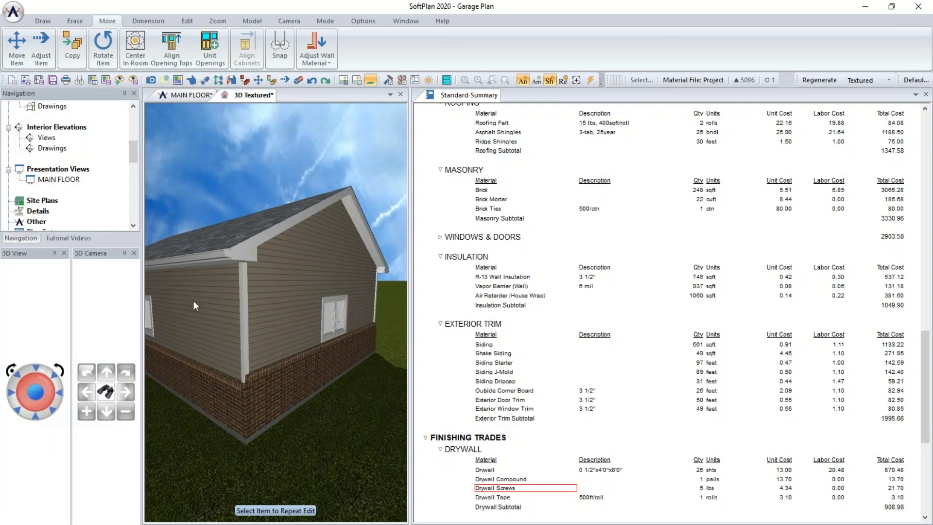
pyautogui.moveTo(347, 330); pyautogui.dragTo(204, 330, button='middle')
pyautogui.click(298, 328)
pyautogui.moveTo(351, 337); pyautogui.dragTo(326, 342, button='middle')
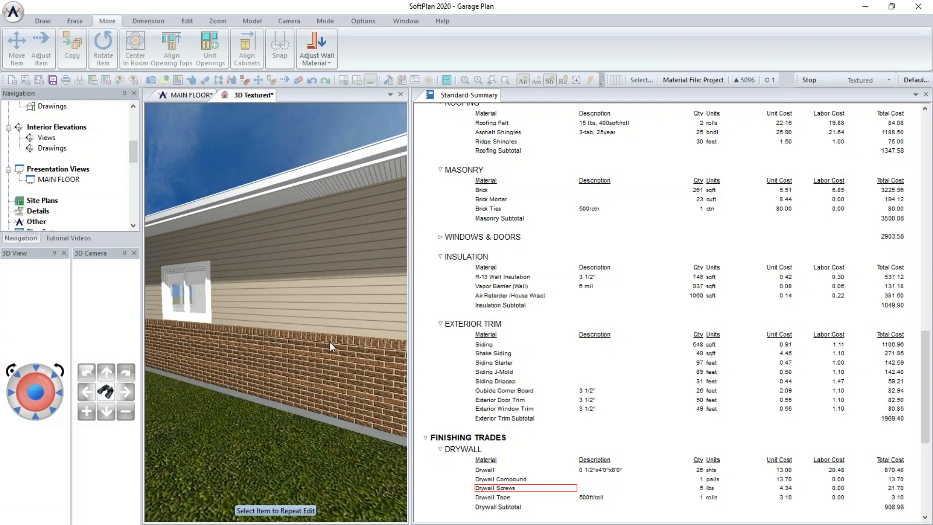
pyautogui.click(329, 342)
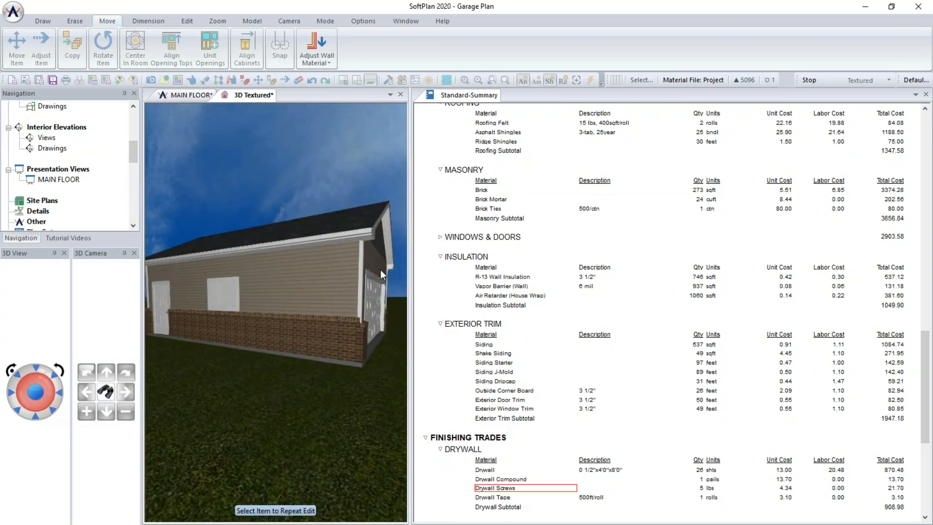
pyautogui.moveTo(356, 322); pyautogui.dragTo(331, 329, button='middle')
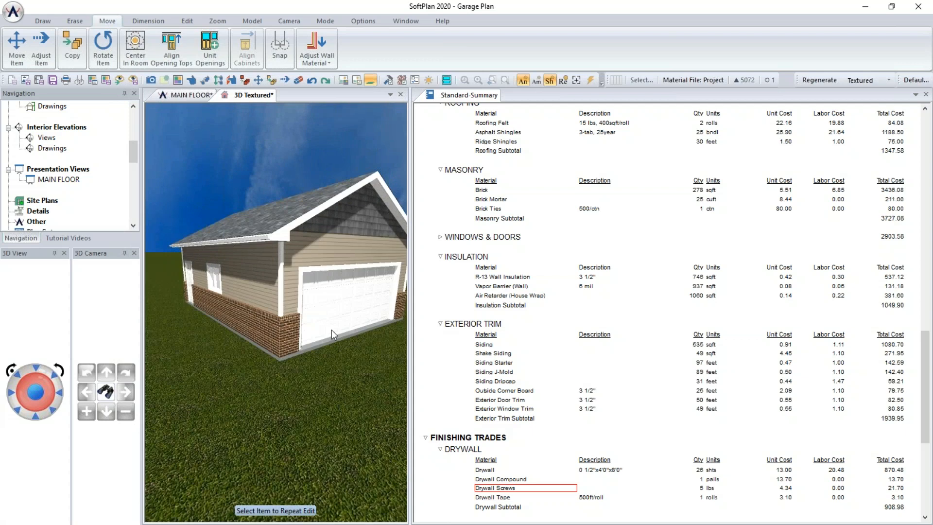
pyautogui.moveTo(328, 334); pyautogui.dragTo(310, 332, button='middle')
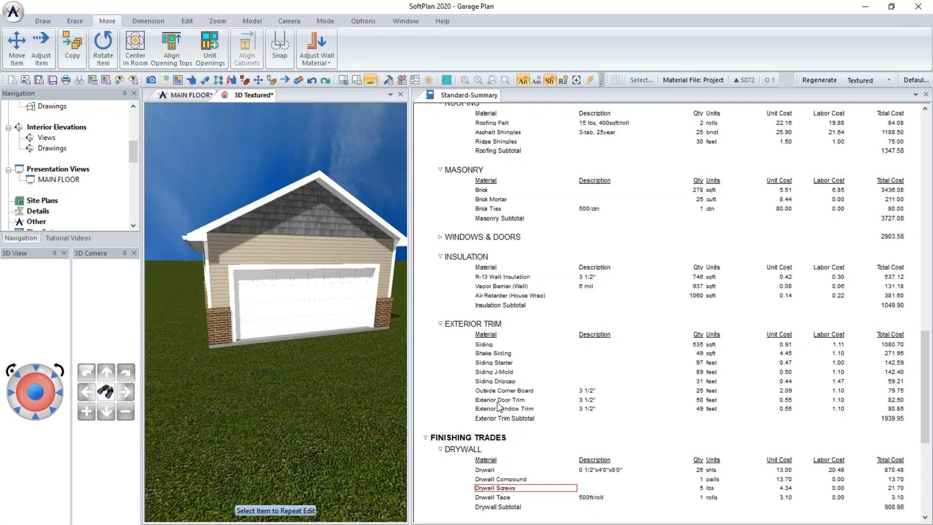
# Find the Exterior Door Trim line in the Standard-Summary report and mark its quantity cell.
pyautogui.scroll(-3, 575, 408)
pyautogui.scroll(-3, 501, 320)
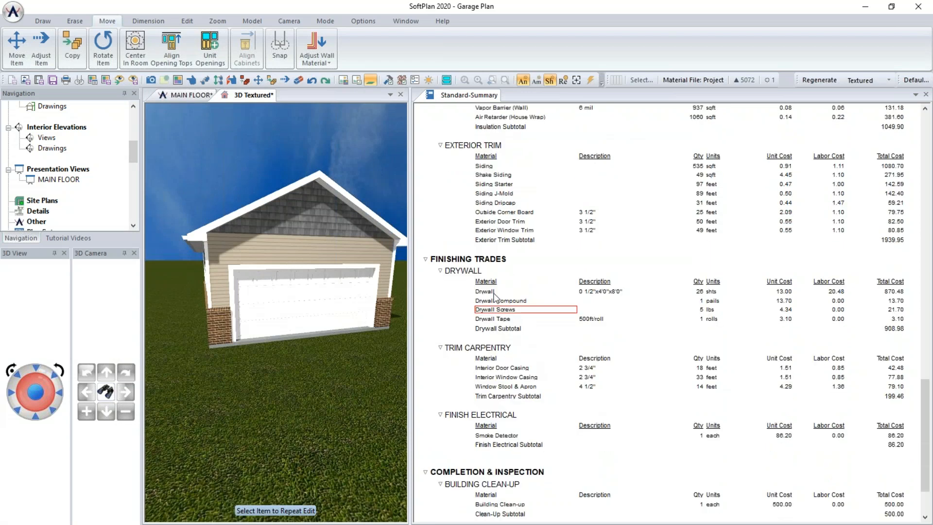
pyautogui.click(694, 225)
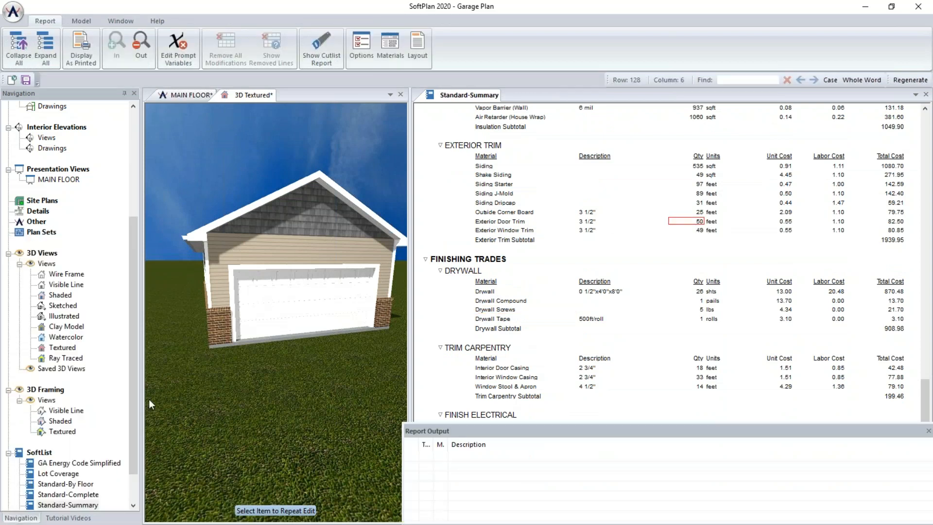
# Give the garage door custom wood exterior trim that stops at the wall's material transition.
pyautogui.click(229, 98)
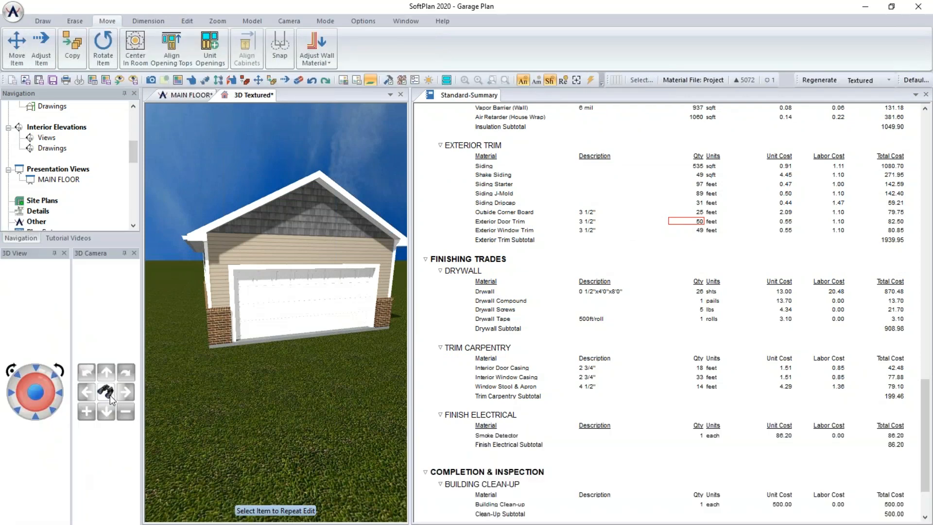
pyautogui.click(106, 393)
pyautogui.click(264, 316)
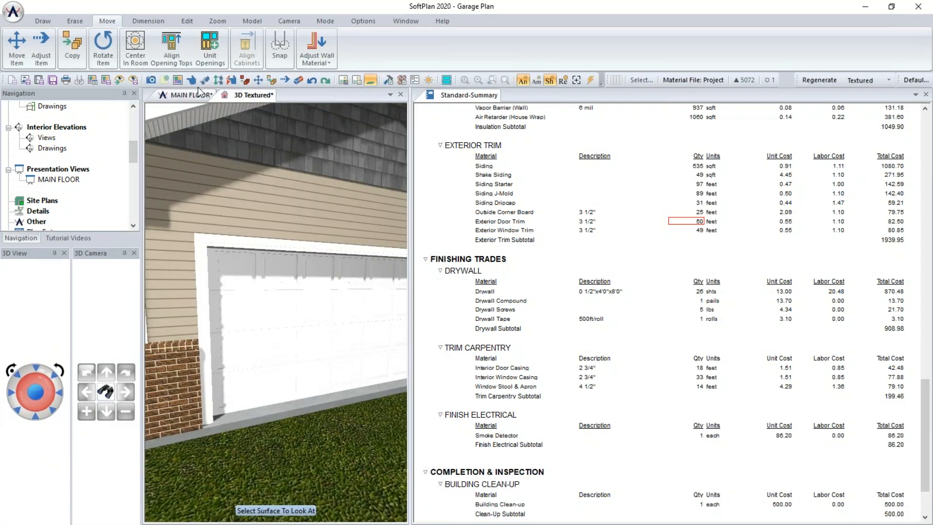
pyautogui.click(252, 295)
pyautogui.click(91, 128)
pyautogui.click(29, 163)
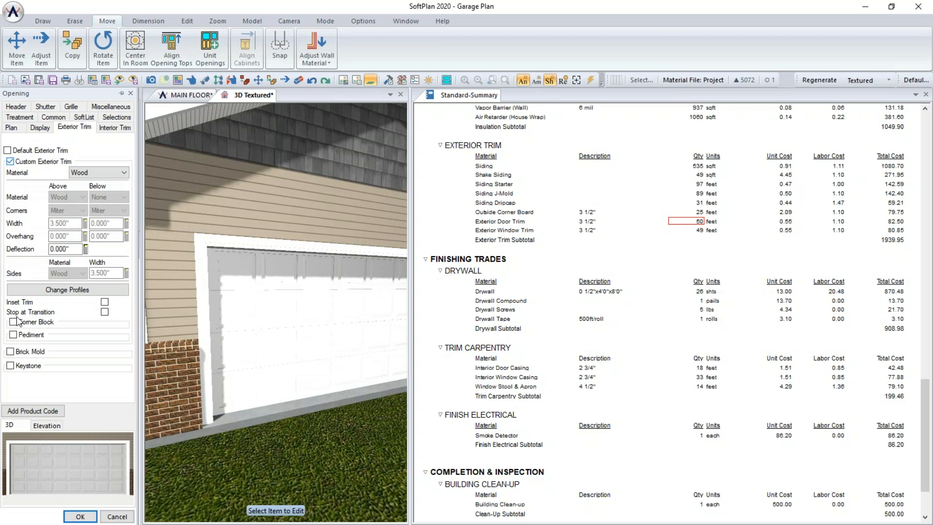
pyautogui.click(49, 314)
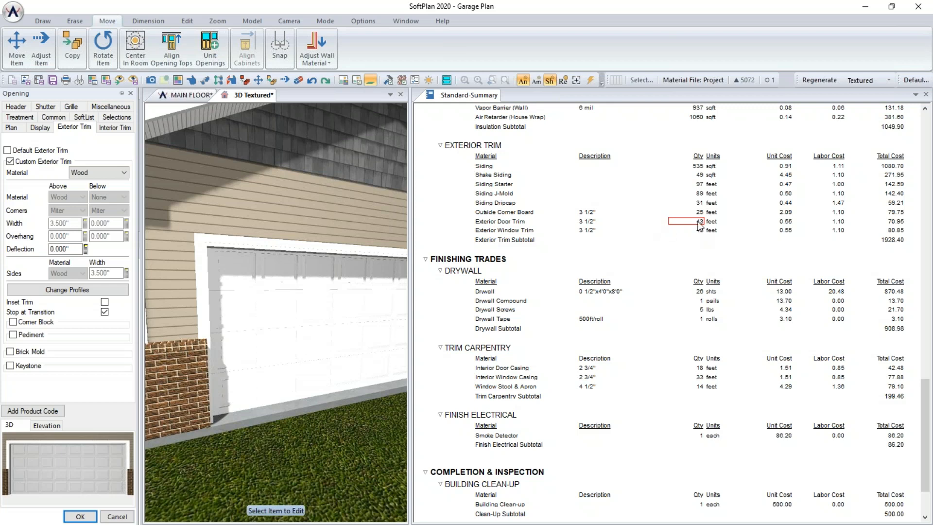
# Give the entry door custom wood exterior trim with Stop at Transition enabled and accept the opening edits.
pyautogui.moveTo(251, 396); pyautogui.dragTo(273, 323, button='middle')
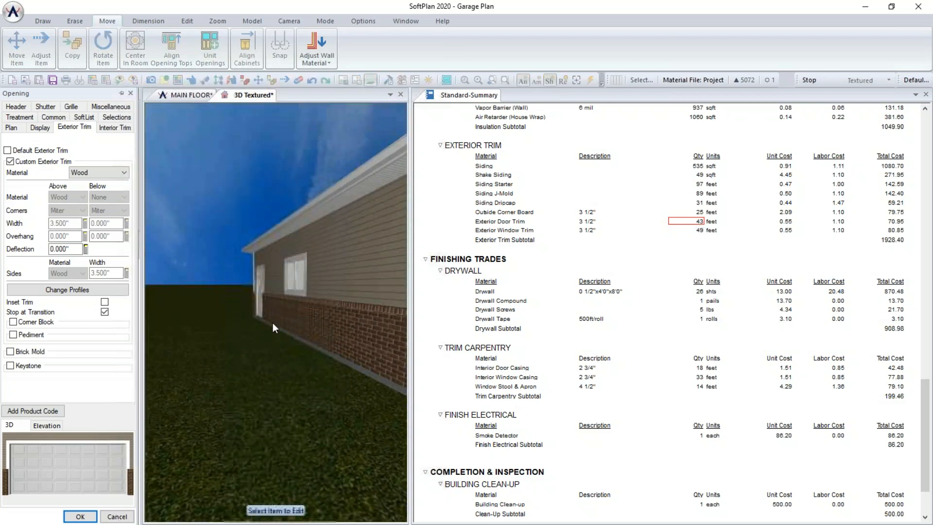
pyautogui.click(262, 277)
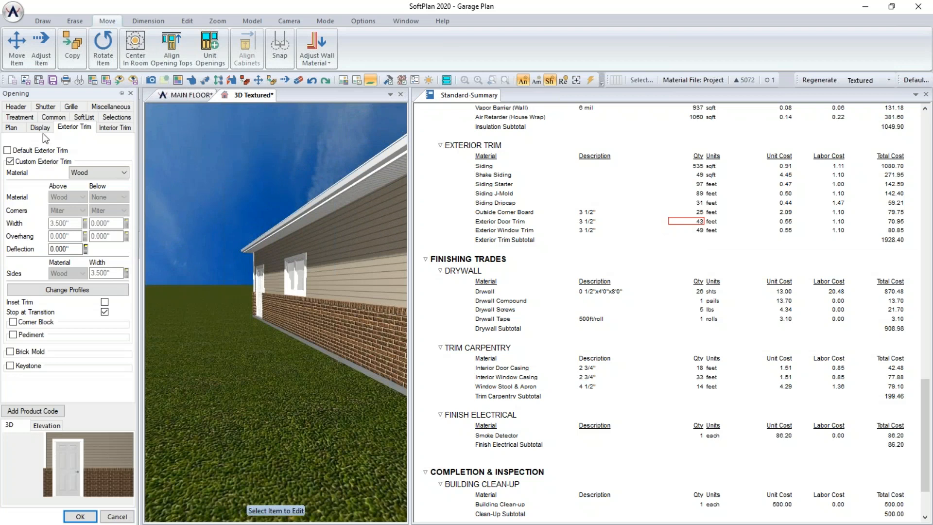
pyautogui.click(25, 162)
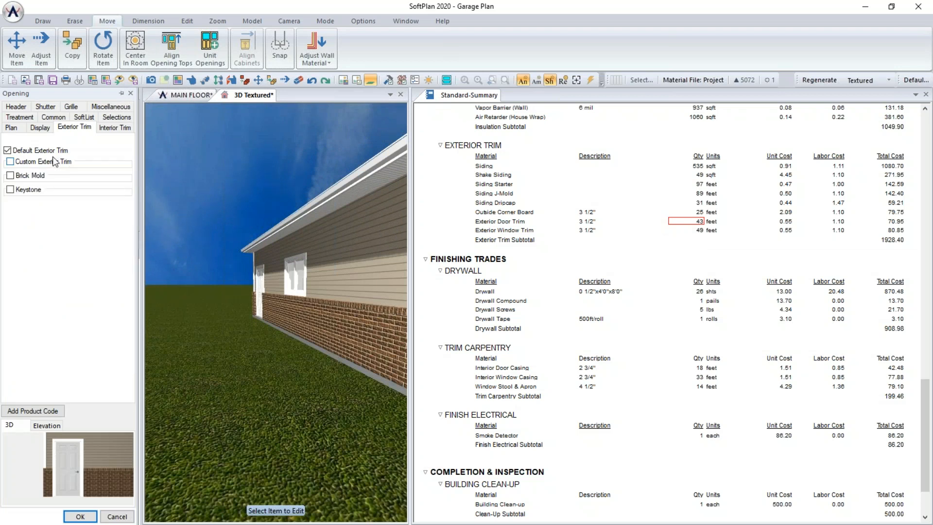
pyautogui.click(34, 161)
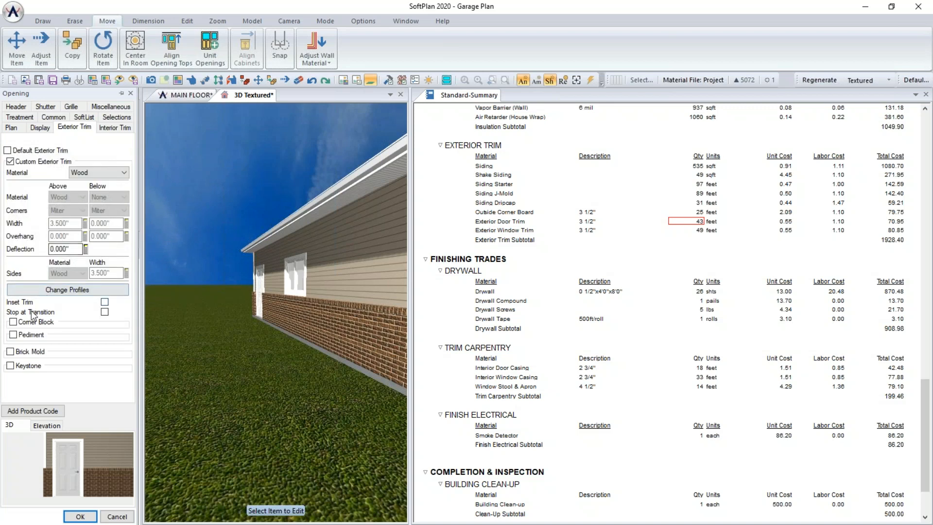
pyautogui.click(33, 314)
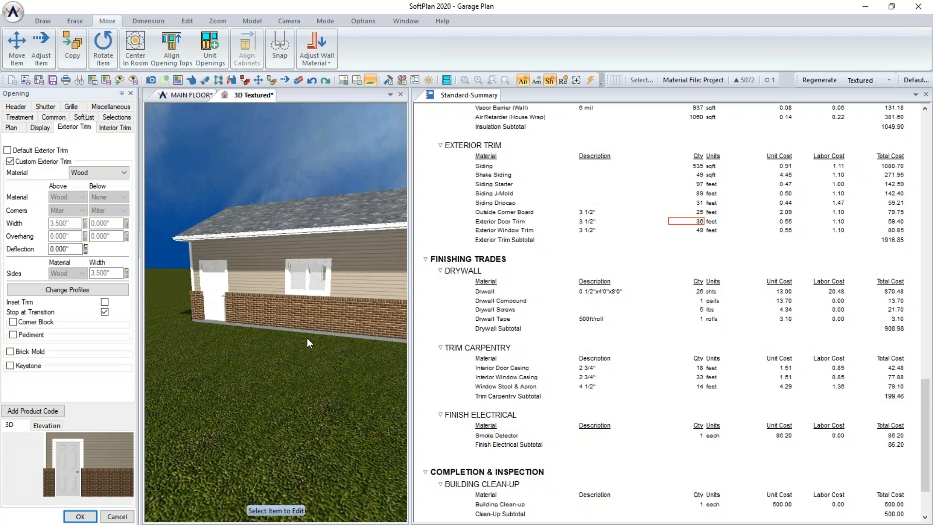
pyautogui.moveTo(311, 379); pyautogui.dragTo(264, 395)
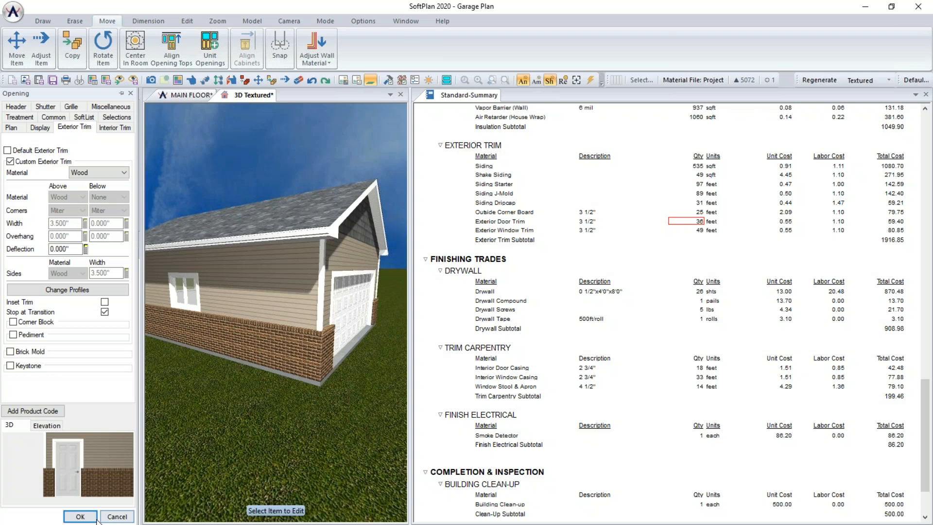
pyautogui.click(80, 517)
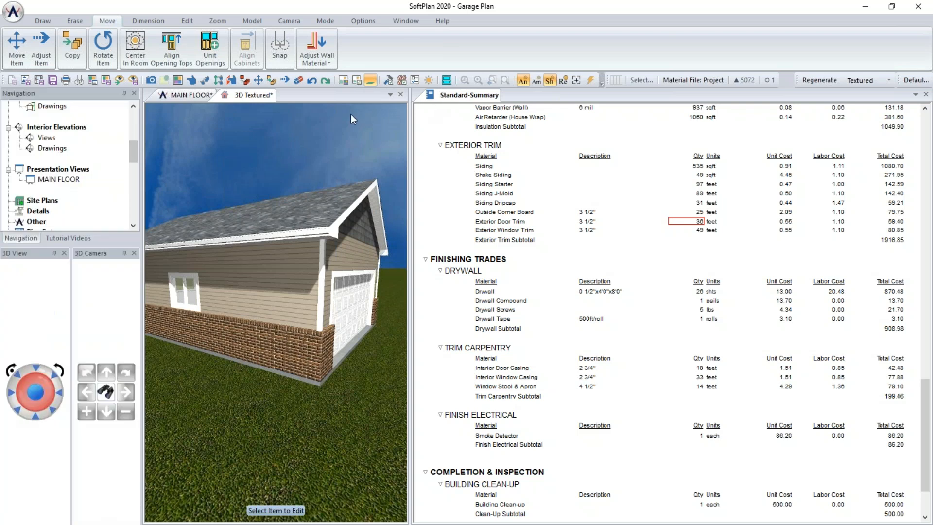
# Open the Trade Contractors SoftList report and review its Framing Package and Concrete sections.
pyautogui.moveTo(132, 229); pyautogui.dragTo(133, 257)
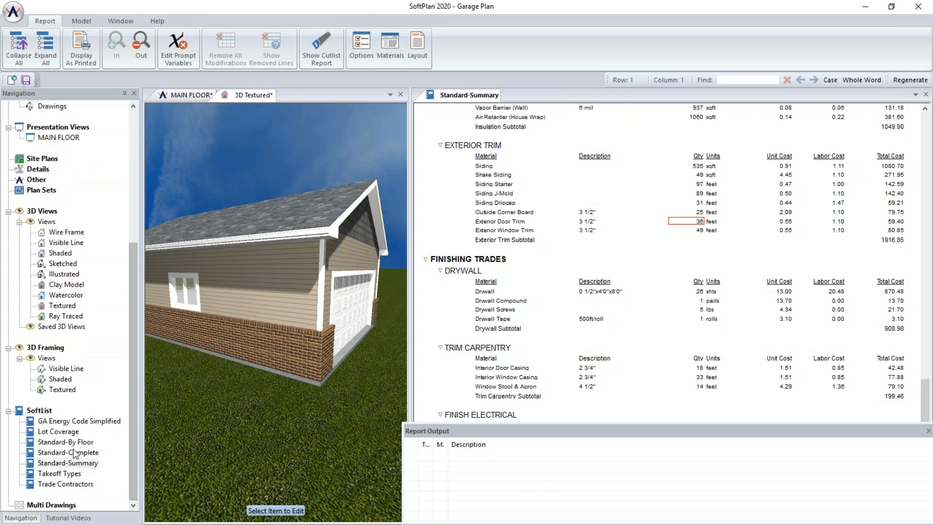
pyautogui.doubleClick(69, 484)
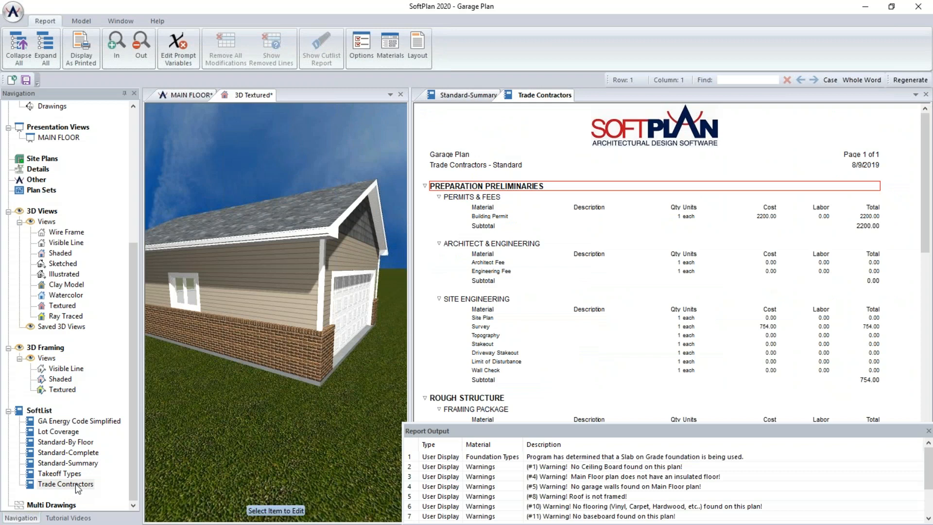
pyautogui.scroll(-3, 507, 341)
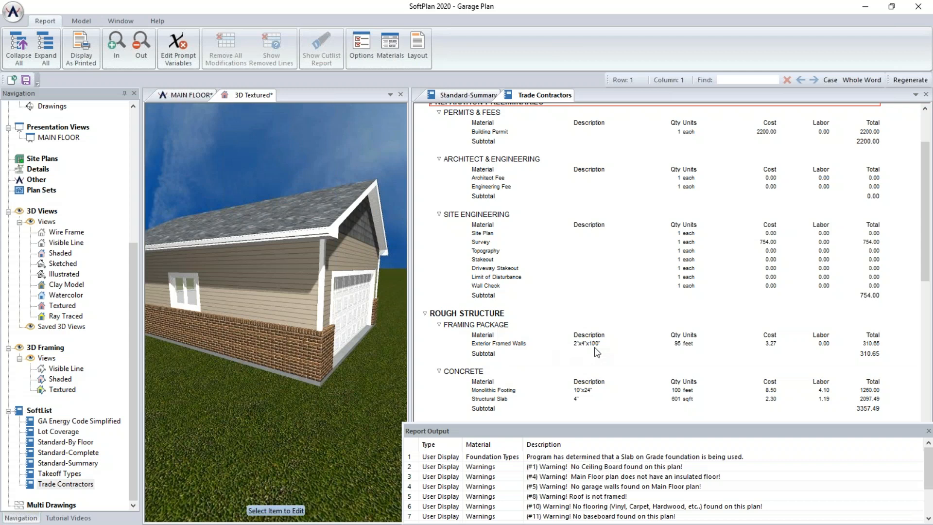
# Review the itemized Wall Framing materials under Rough Structure in the Standard-Summary report for comparison.
pyautogui.click(478, 96)
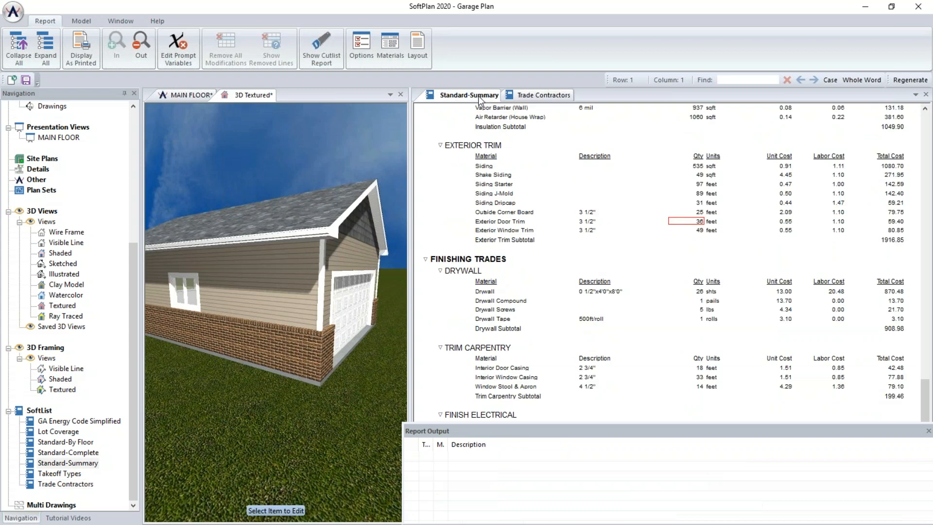
pyautogui.scroll(10, 514, 206)
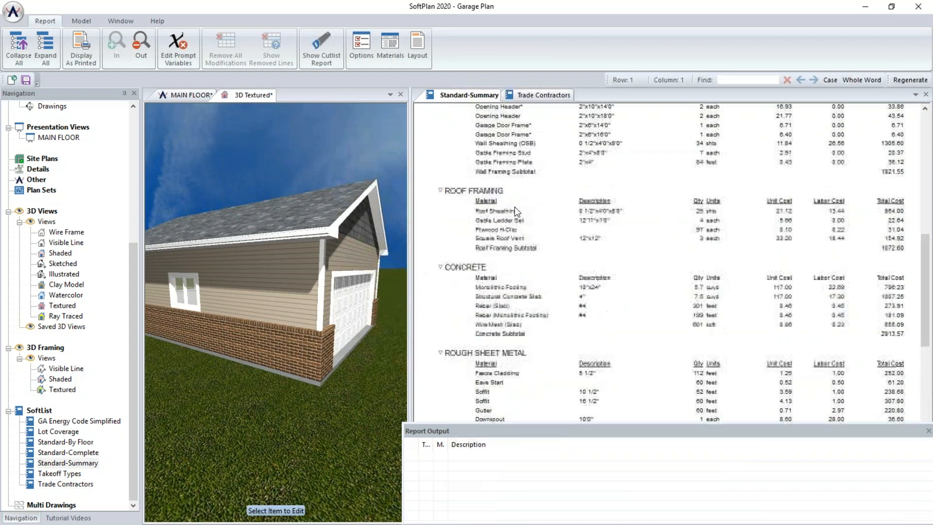
pyautogui.scroll(6, 514, 206)
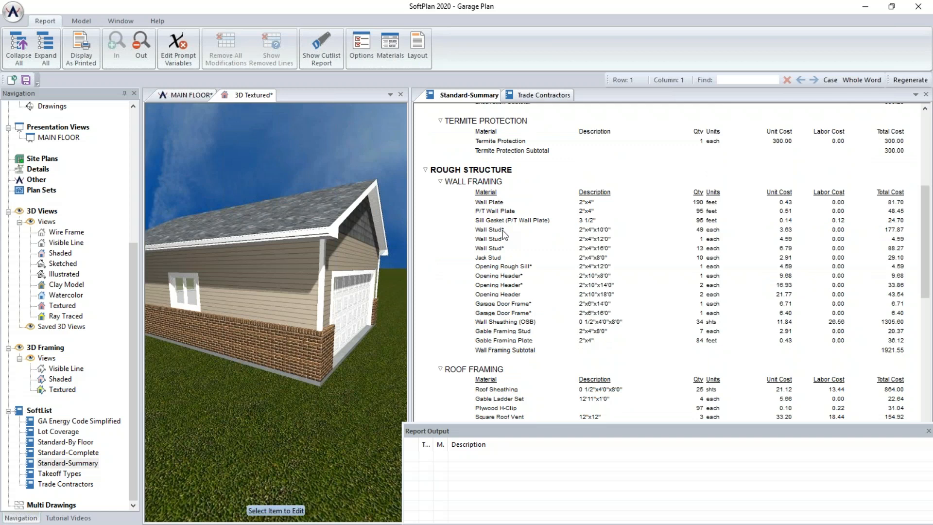
# Read through the Report Output warnings of the Trade Contractors report and return to the MAIN FLOOR plan.
pyautogui.click(541, 95)
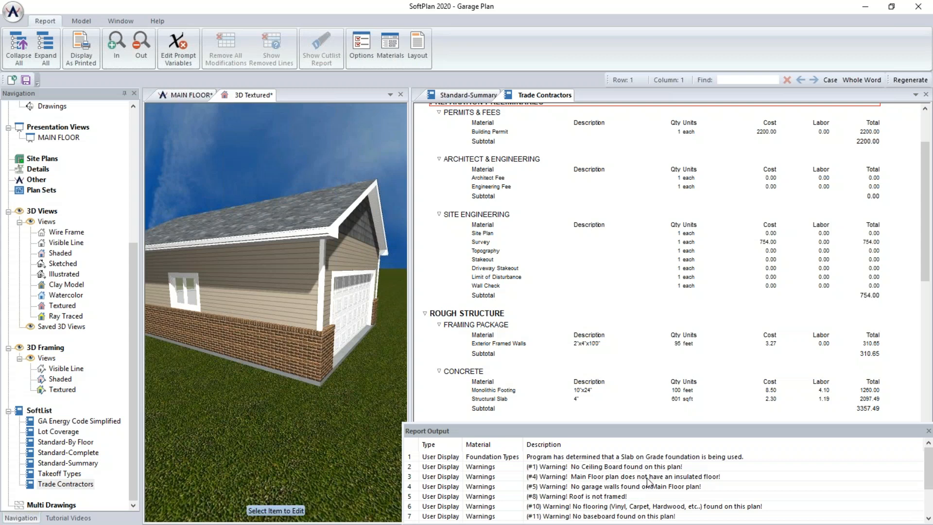
pyautogui.scroll(-1, 648, 481)
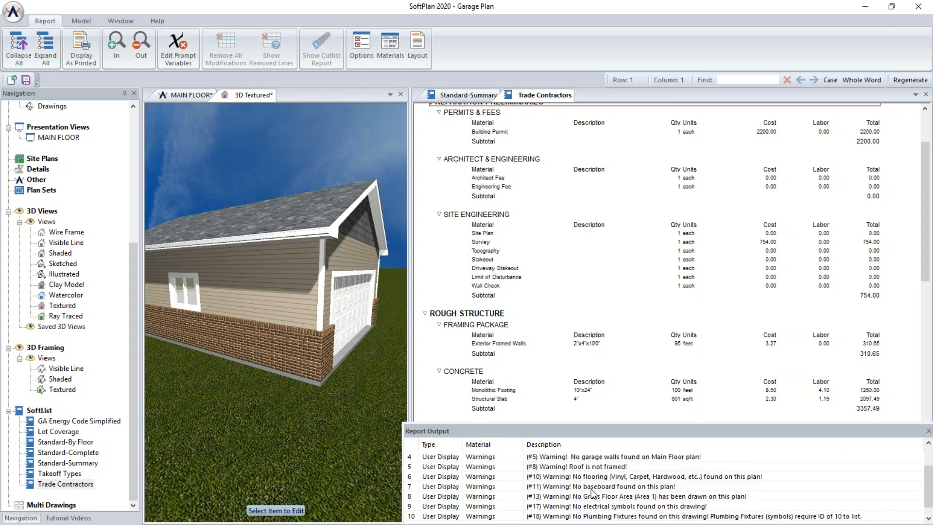
pyautogui.scroll(-1, 592, 493)
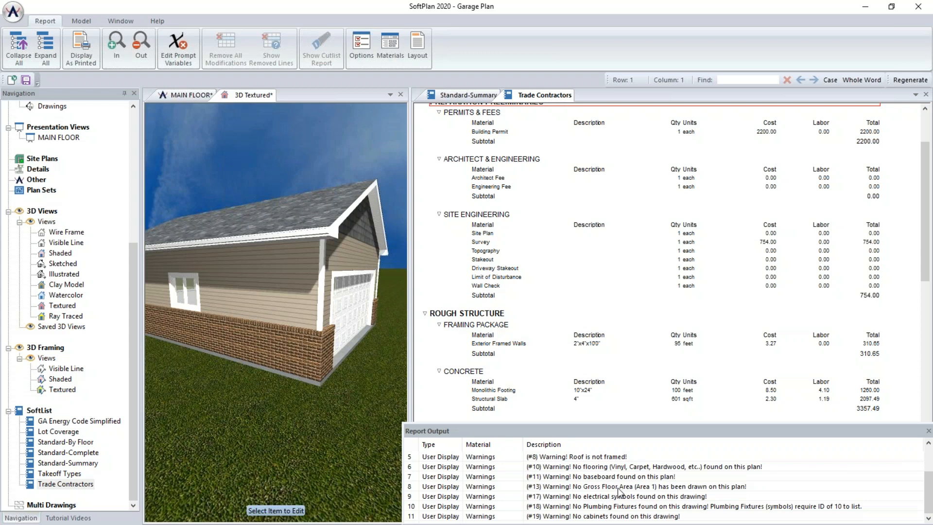
pyautogui.scroll(1, 620, 488)
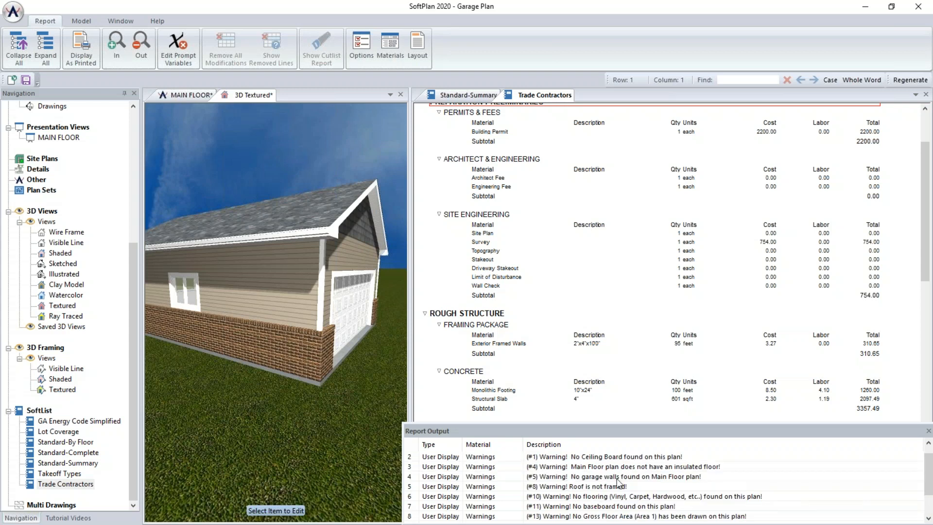
pyautogui.click(188, 96)
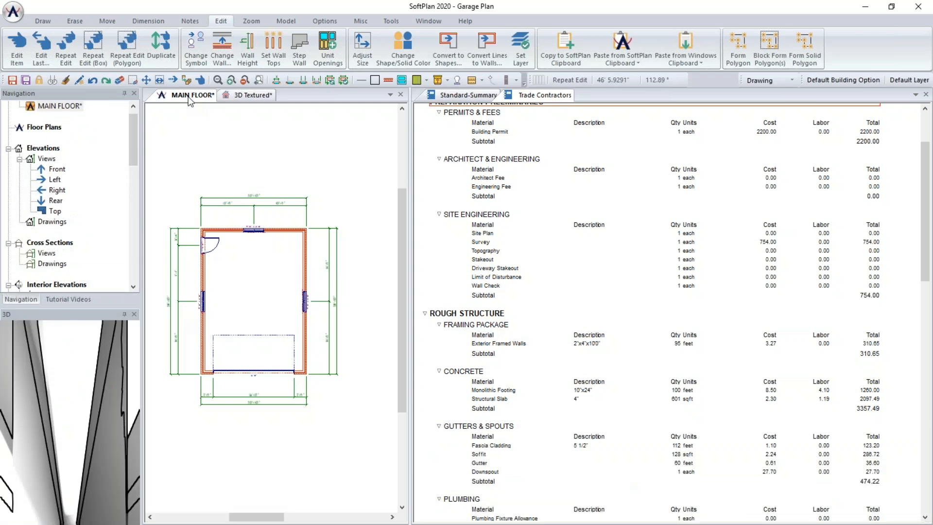
# In Ceiling mode, auto-trace a ceiling and a ceiling insulation polygon inside the garage walls.
pyautogui.click(770, 82)
pyautogui.click(772, 106)
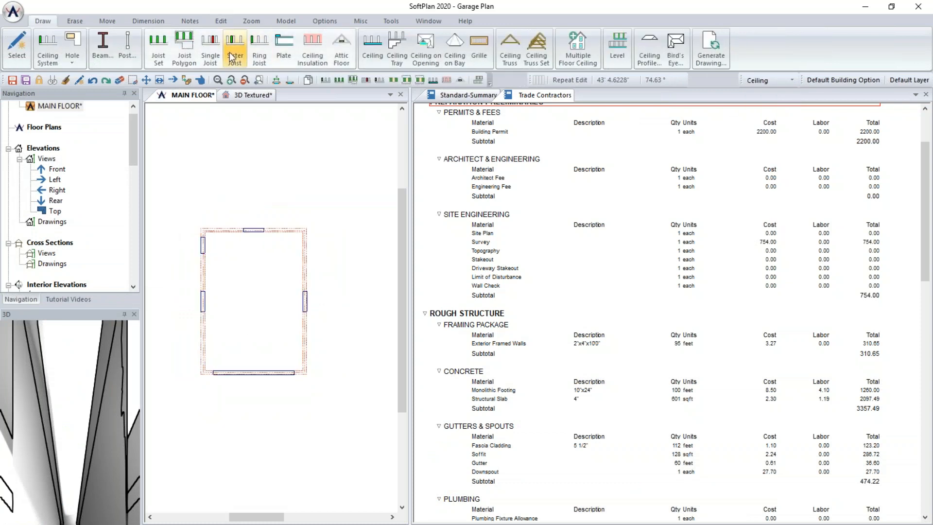
pyautogui.click(373, 57)
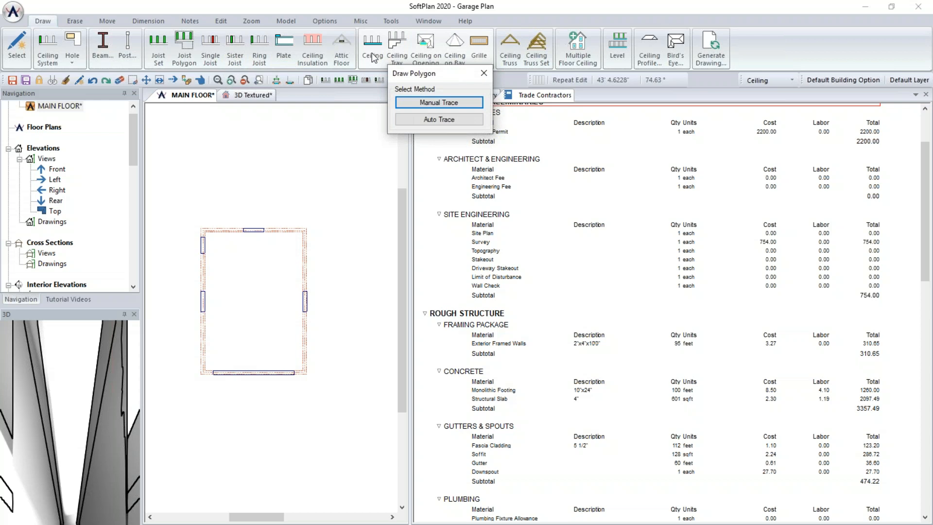
pyautogui.click(420, 121)
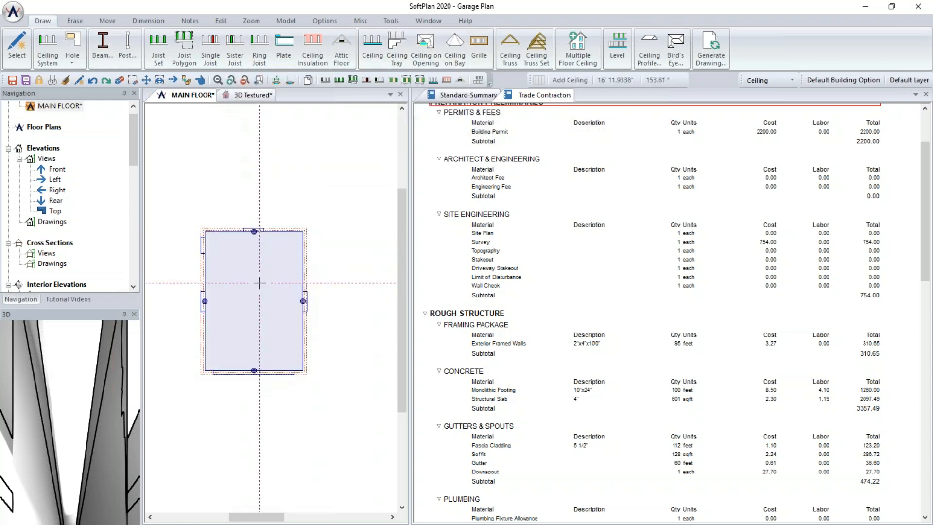
pyautogui.click(373, 49)
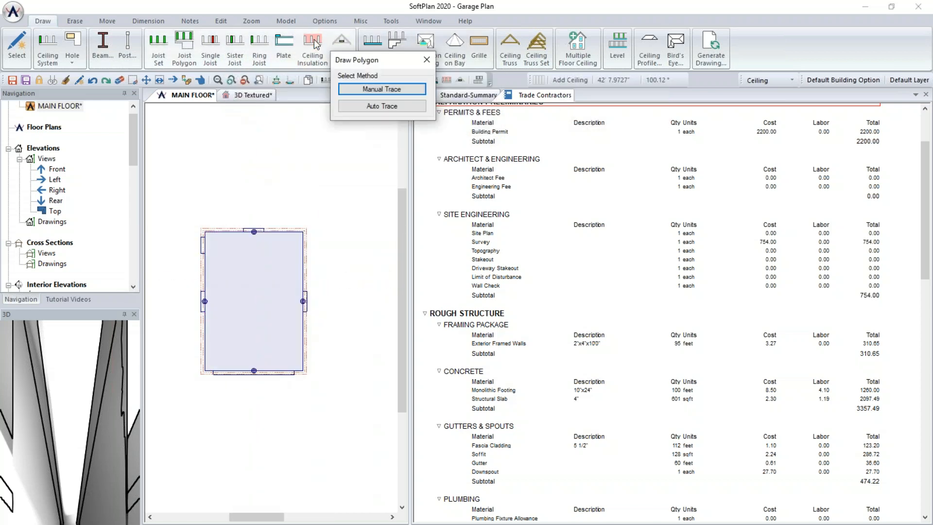
pyautogui.click(356, 106)
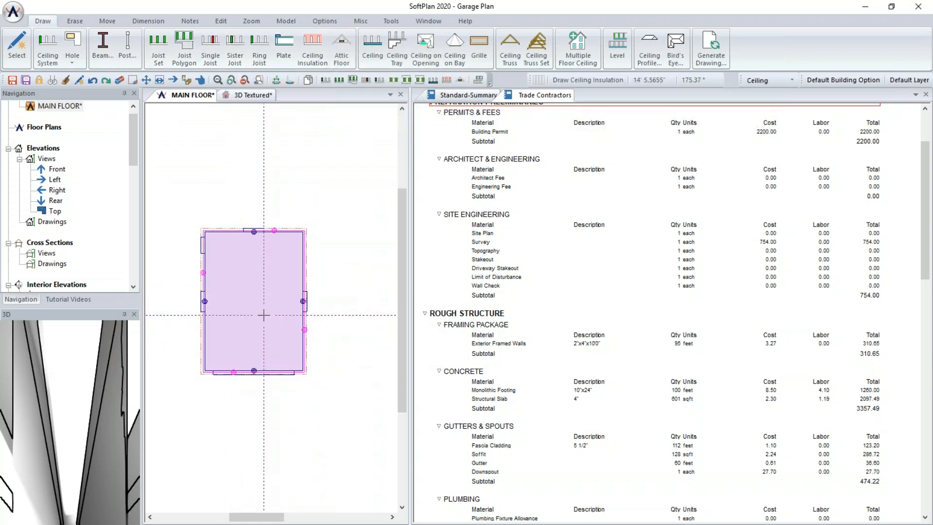
# Draw a ceiling joist set spanning the whole garage from its upper wall to its lower wall.
pyautogui.click(158, 48)
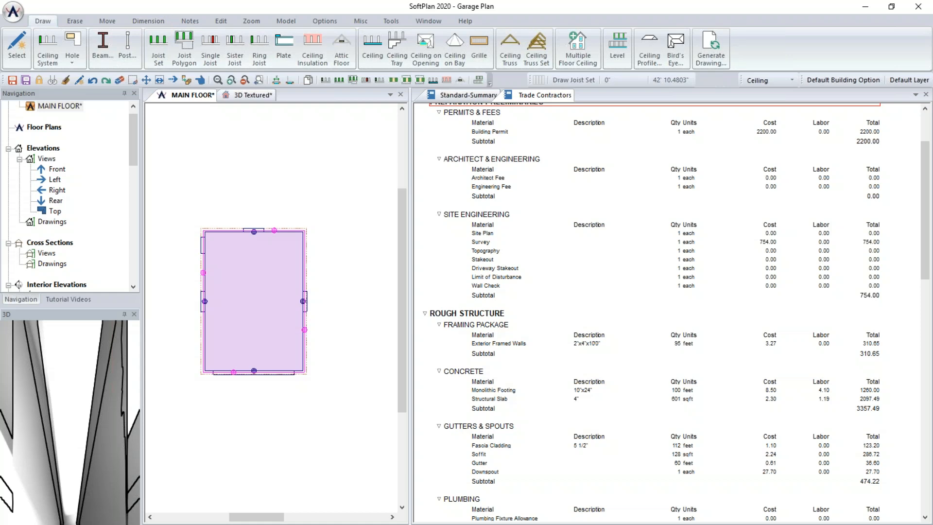
pyautogui.click(210, 226)
pyautogui.click(302, 373)
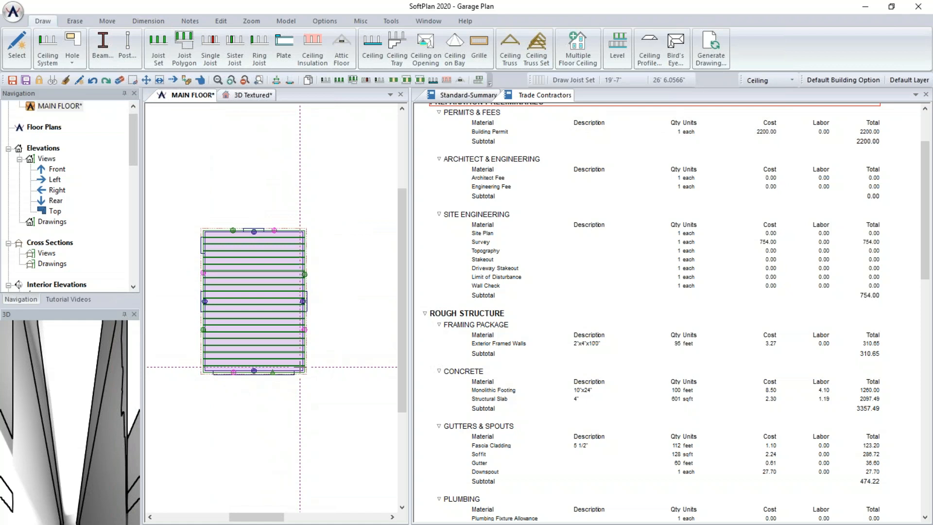
# Check the Report Output warnings of the Trade Contractors report and return to the MAIN FLOOR plan.
pyautogui.click(531, 116)
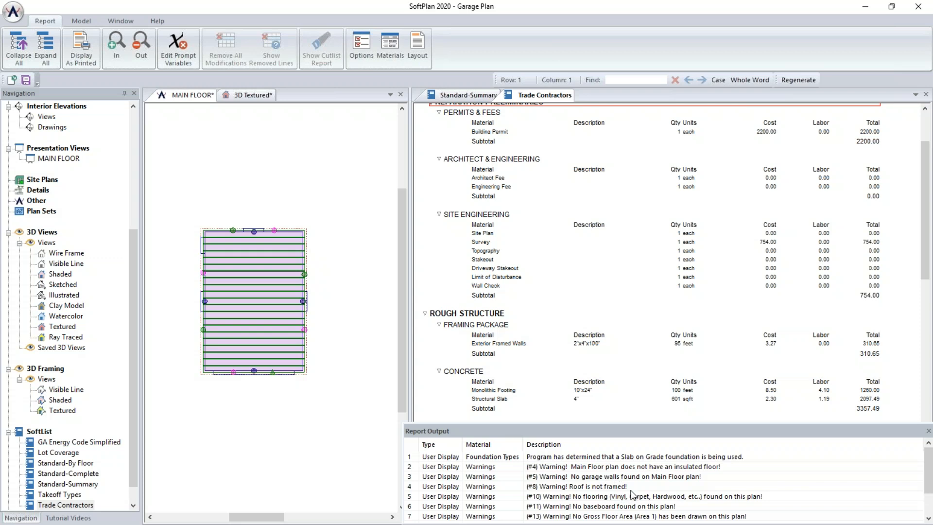
pyautogui.scroll(-1, 633, 494)
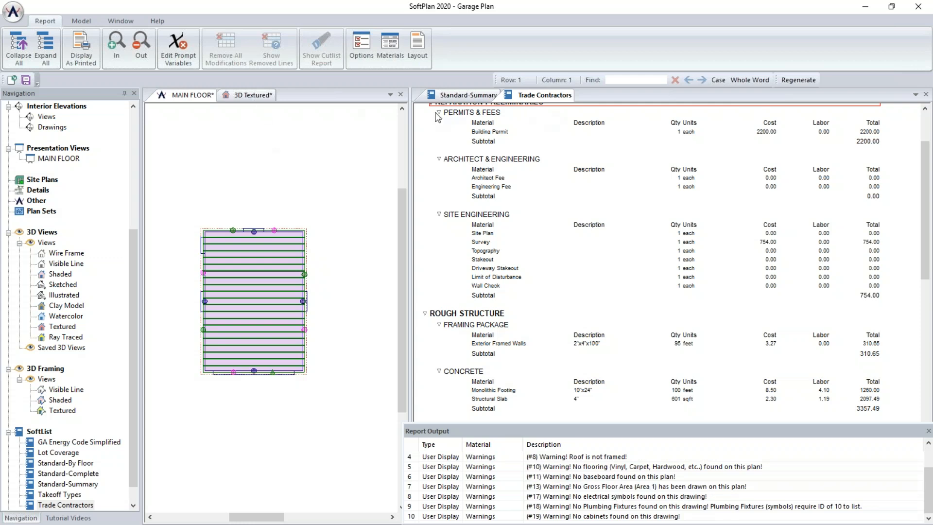
pyautogui.click(203, 95)
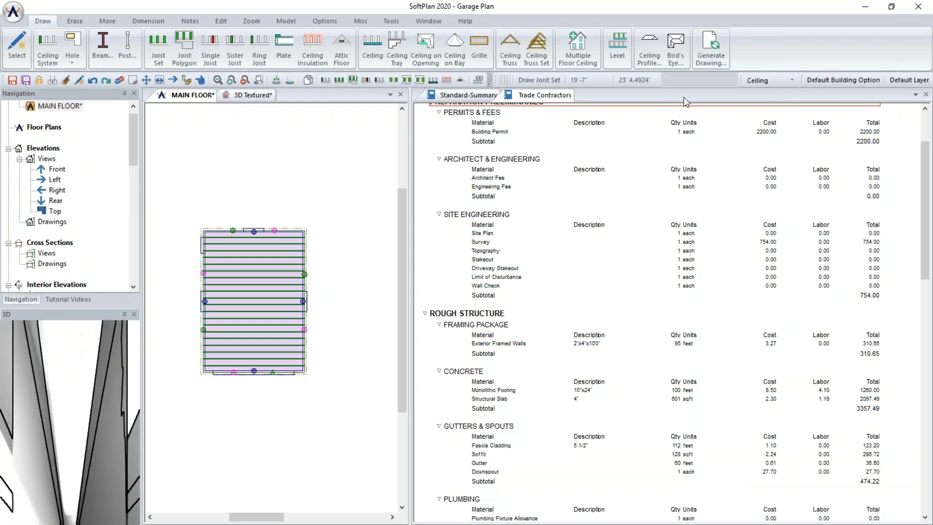
# In Floor System mode, enable 2" insulation on the garage's structural slab and accept the edit.
pyautogui.click(767, 81)
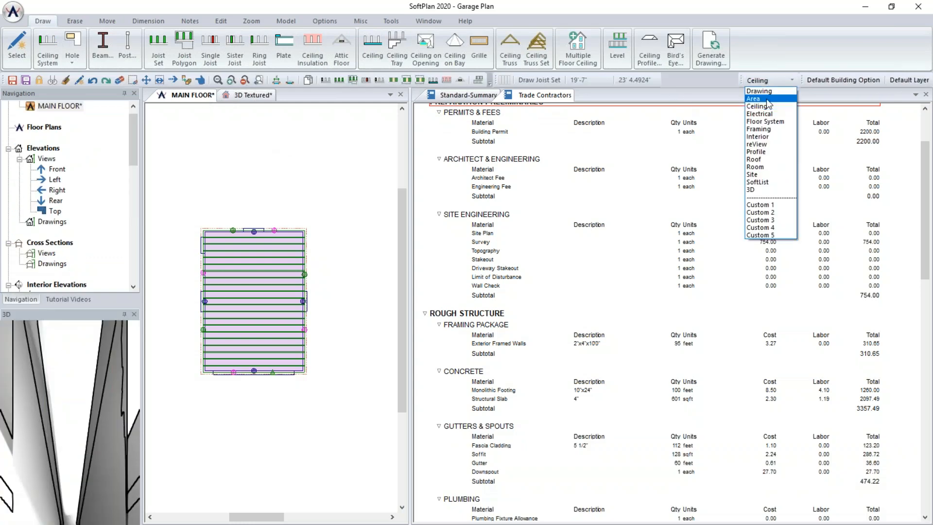
pyautogui.click(767, 121)
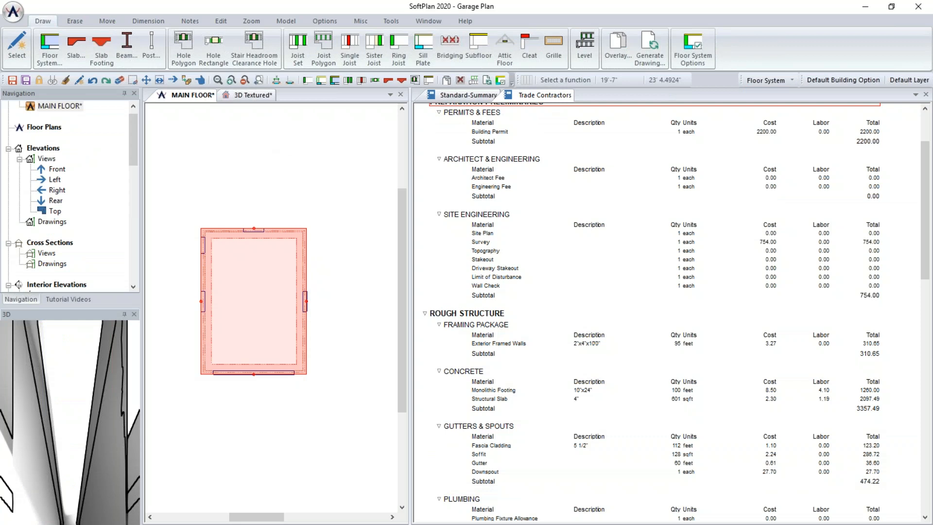
pyautogui.click(251, 282)
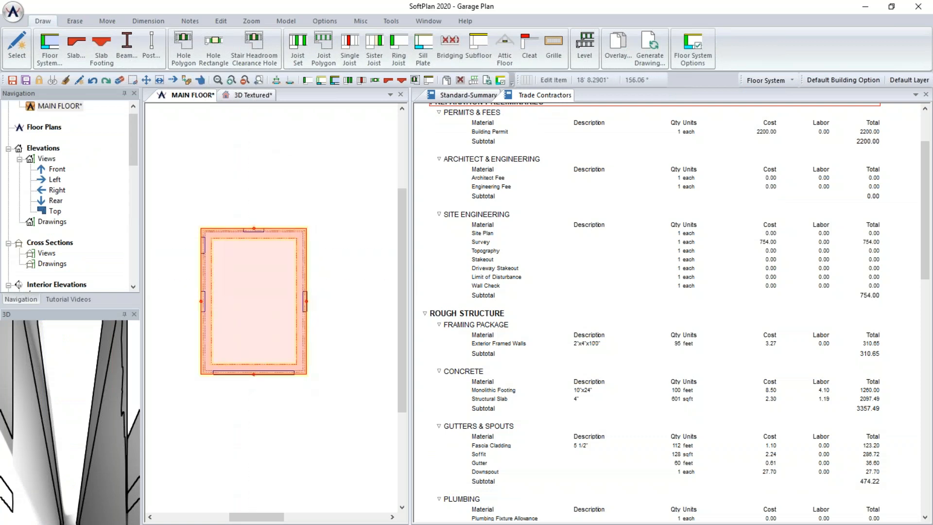
pyautogui.click(27, 159)
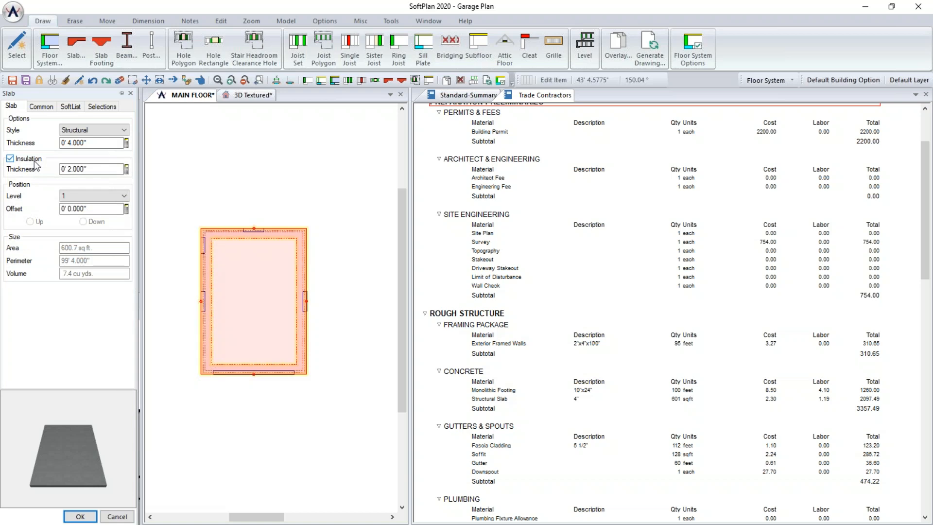
pyautogui.click(80, 517)
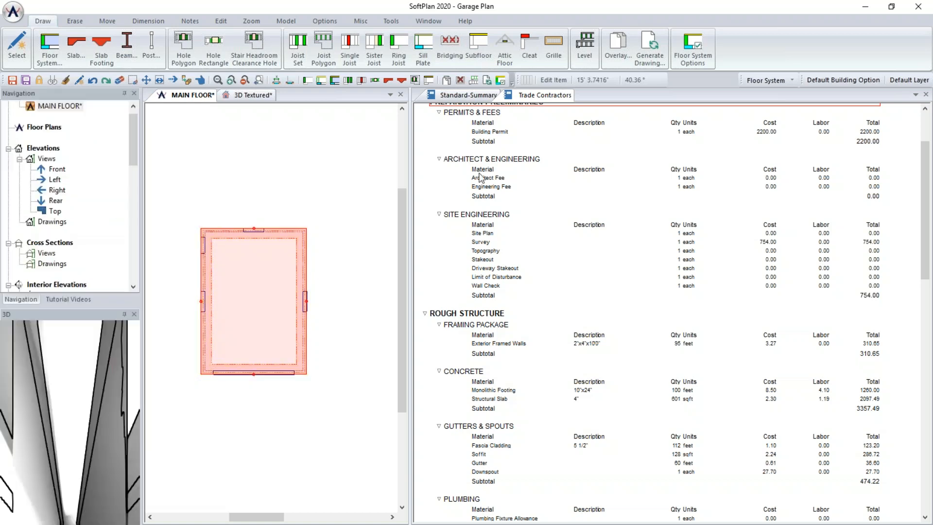
# Find the Slab Insulation line under Insulation in the Standard-Summary report and return to the MAIN FLOOR plan.
pyautogui.click(478, 95)
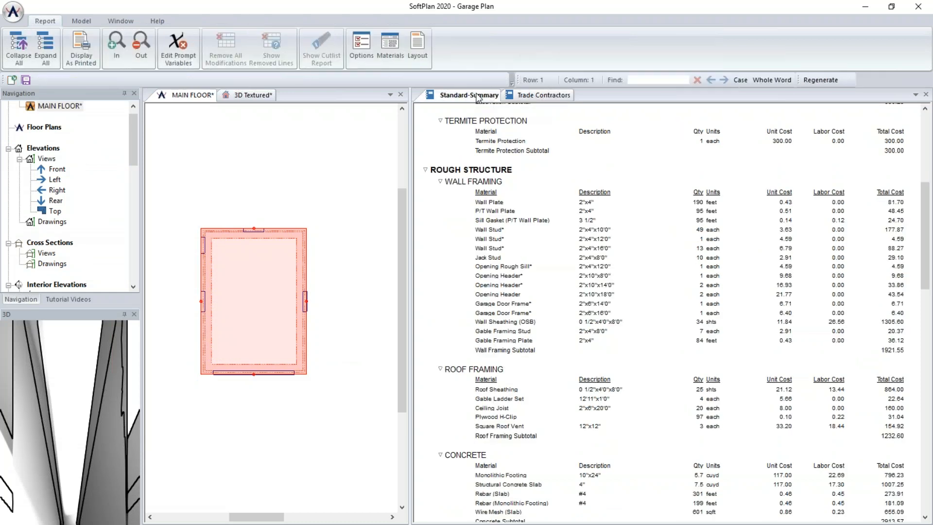
pyautogui.scroll(-10, 497, 230)
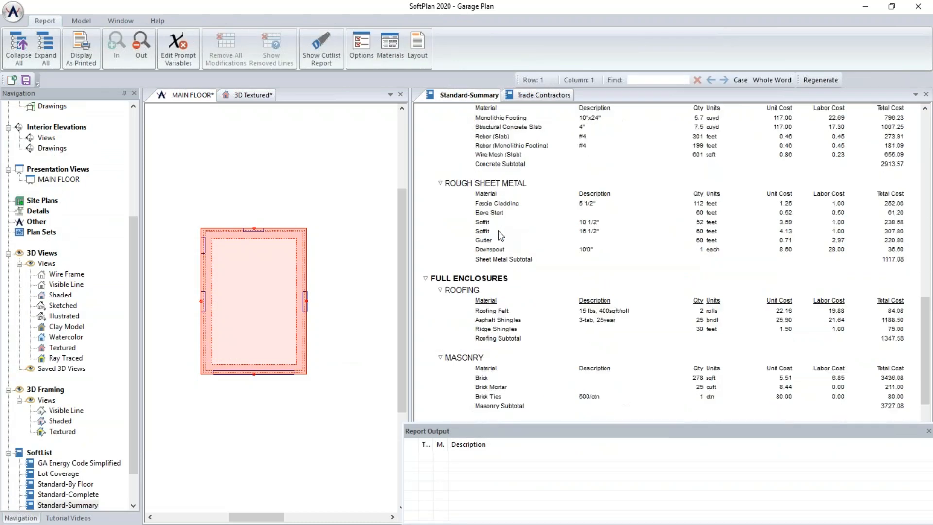
pyautogui.click(496, 236)
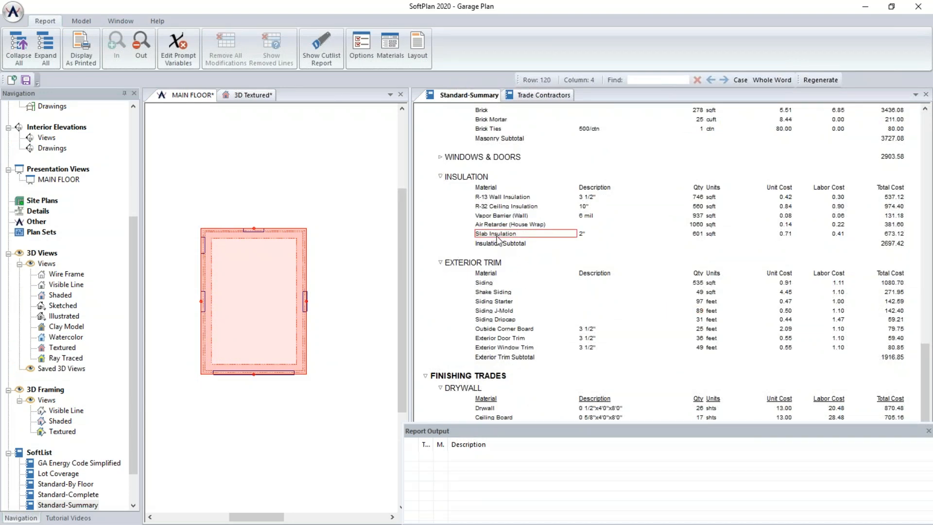
pyautogui.click(198, 96)
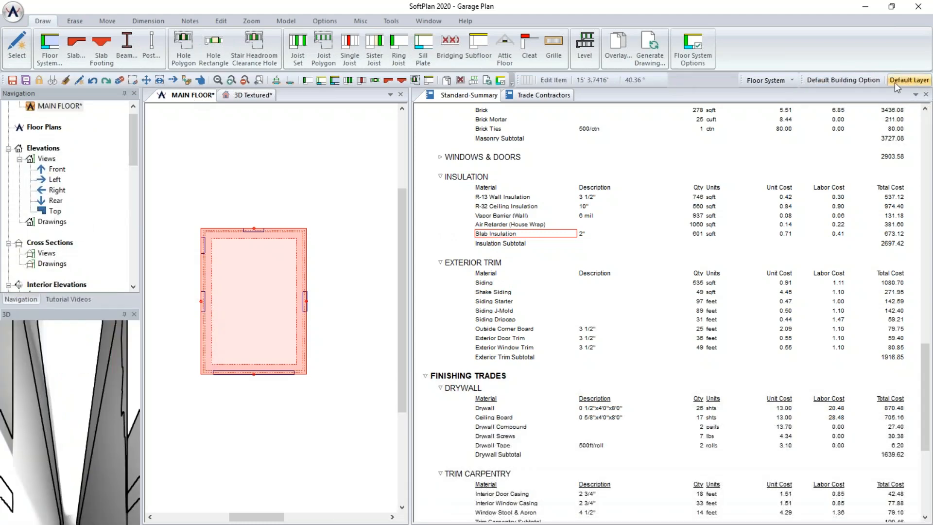
# In Roof mode, frame the garage roof with Auto Stick Frame.
pyautogui.click(766, 81)
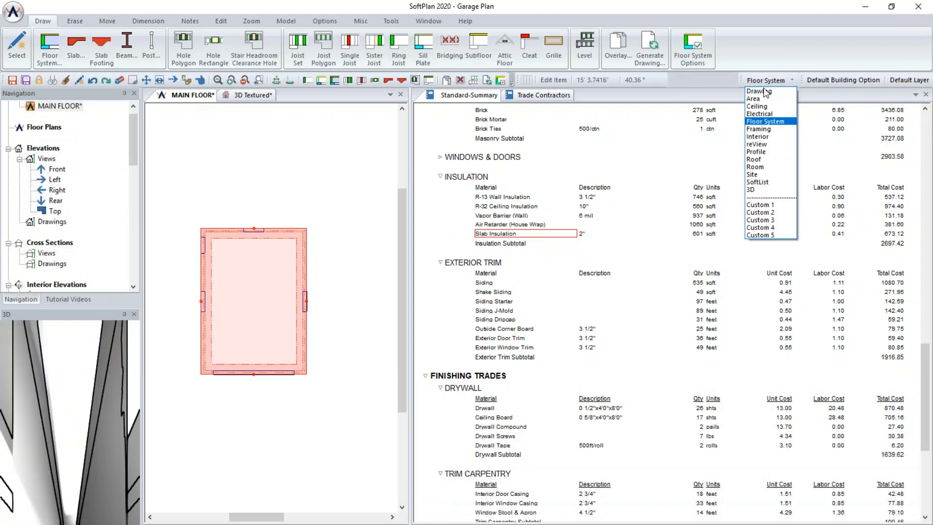
pyautogui.click(761, 160)
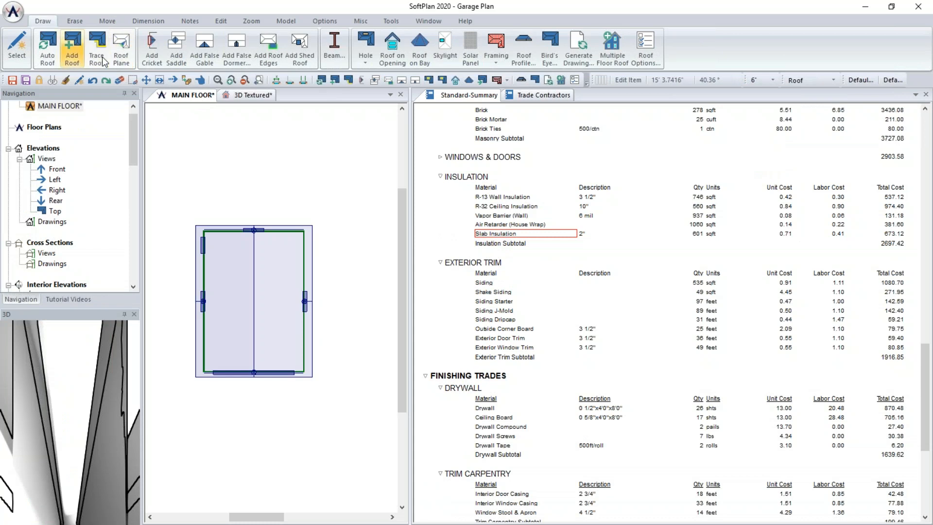
pyautogui.click(504, 60)
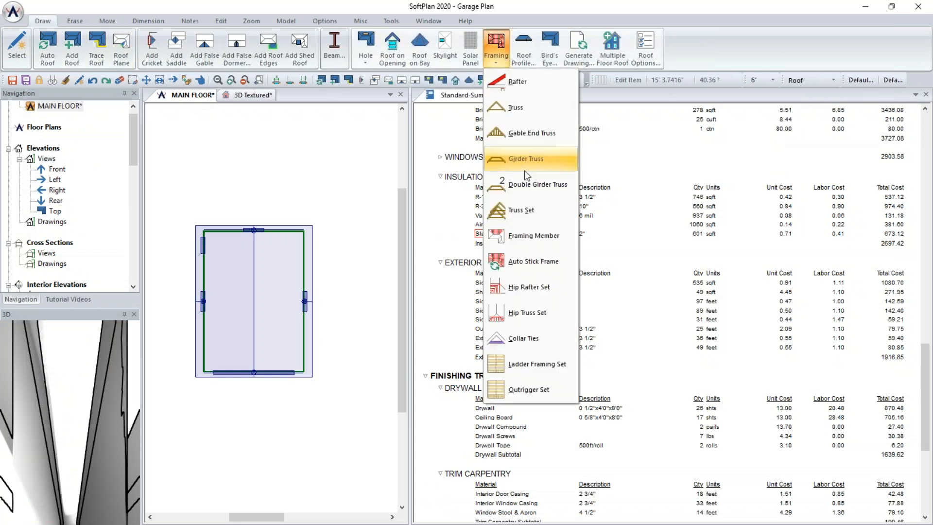
pyautogui.click(539, 260)
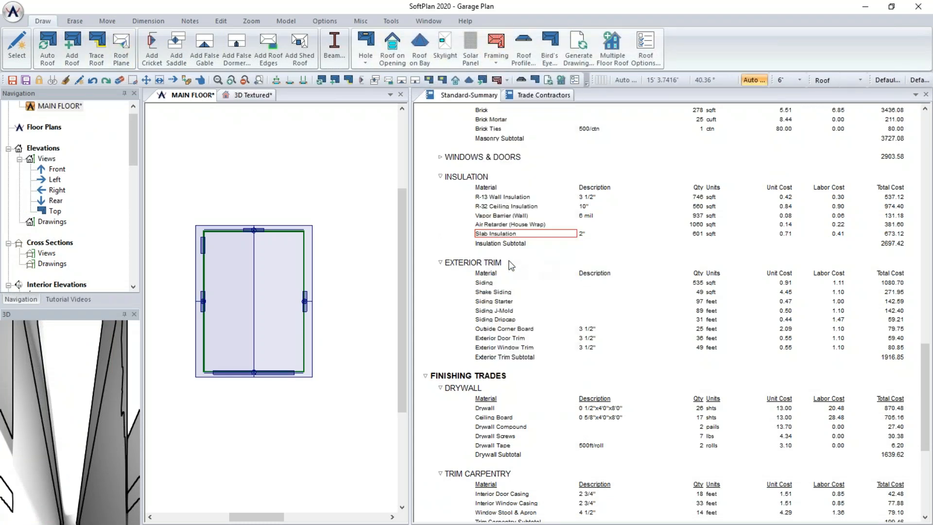
pyautogui.click(280, 315)
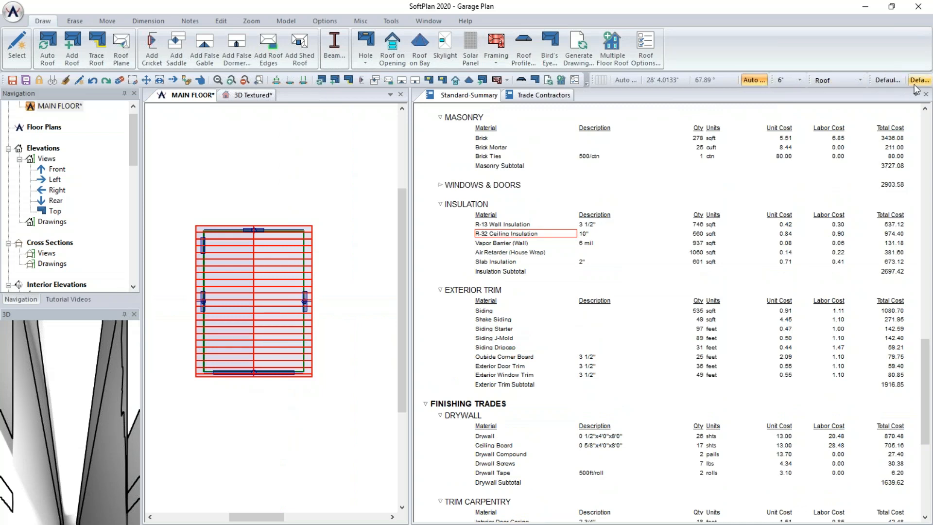
# In Area mode, auto-trace the Gross Floor Area around the garage.
pyautogui.click(839, 83)
pyautogui.click(838, 105)
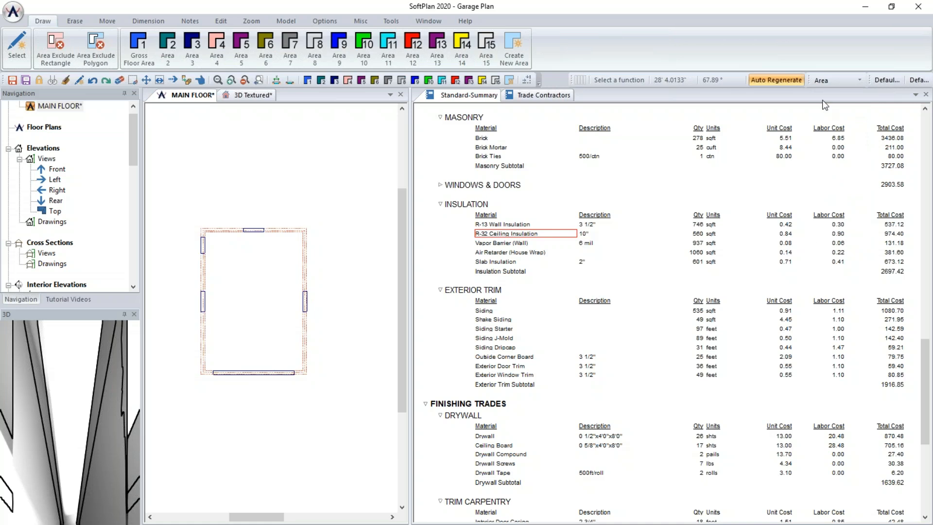
pyautogui.click(147, 61)
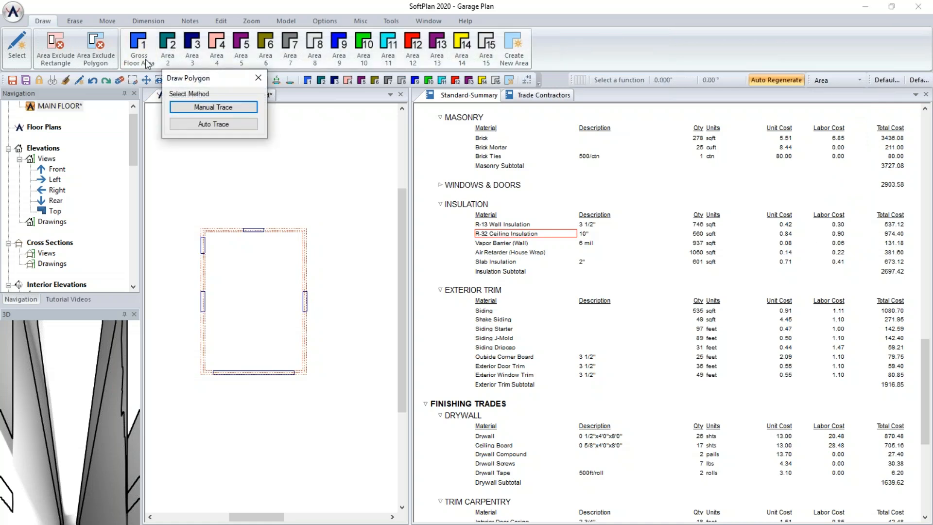
pyautogui.click(202, 126)
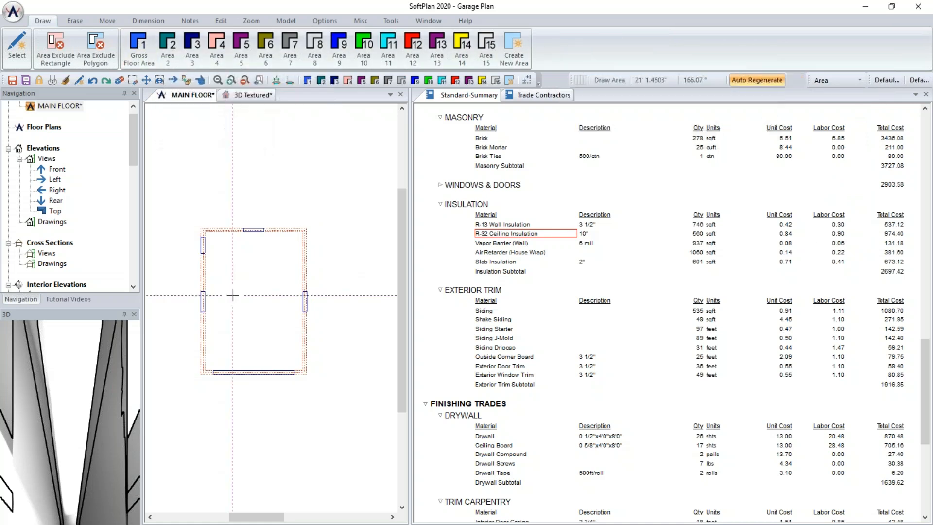
pyautogui.click(229, 295)
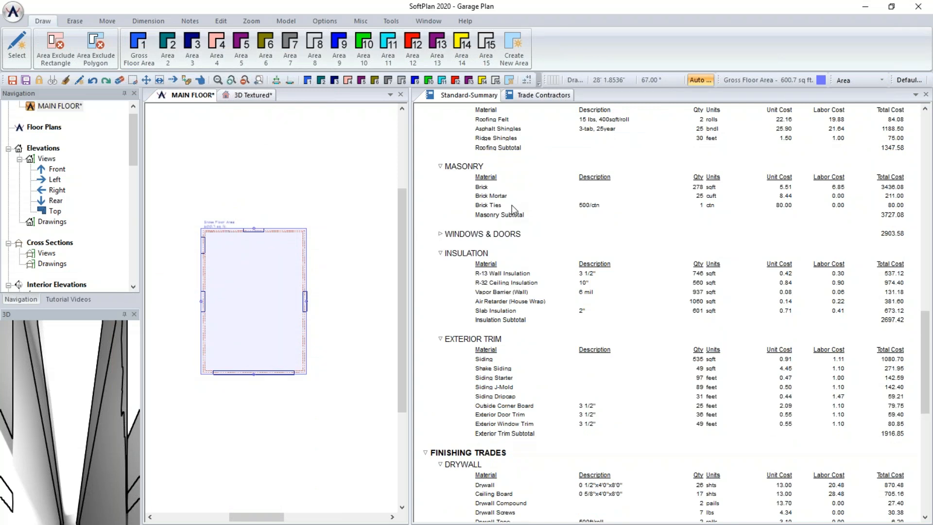
# Review the Roof Framing and Framing Labor sections of the Standard-Summary report, then its opening Permits & Fees section.
pyautogui.scroll(7, 511, 204)
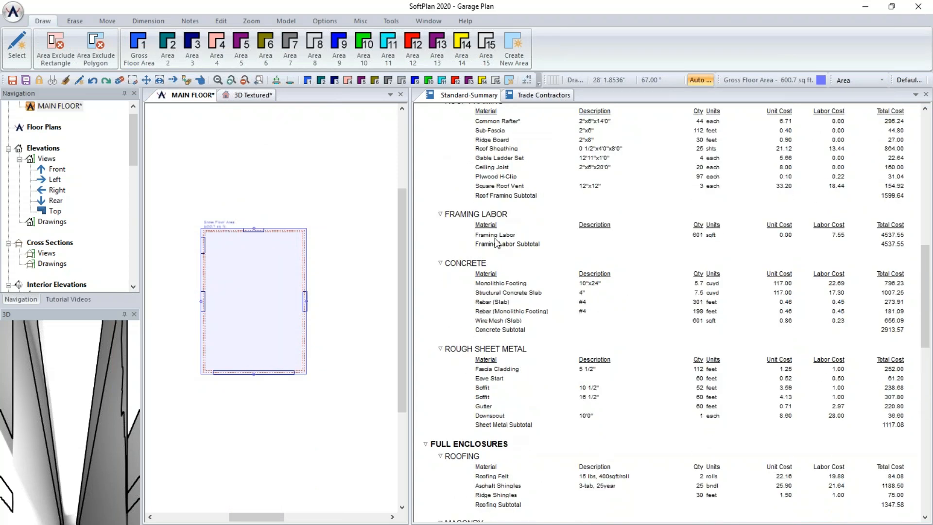
pyautogui.press('ctrl')
pyautogui.click(708, 241)
pyautogui.click(439, 96)
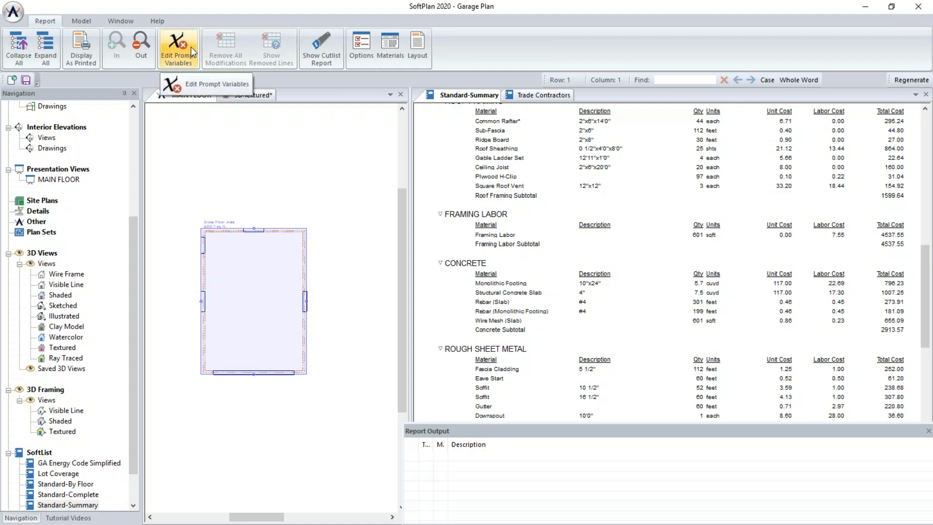
pyautogui.moveTo(926, 276); pyautogui.dragTo(927, 143)
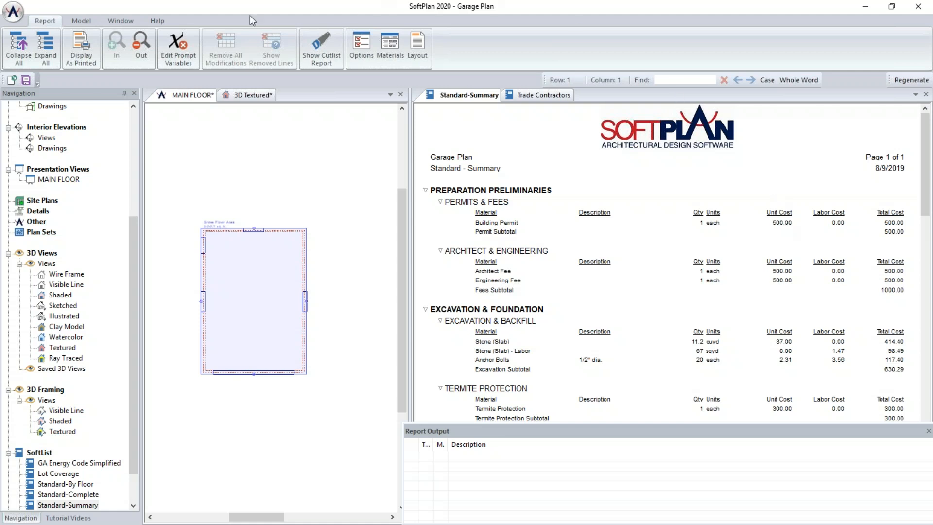
# In the Standard-Summary prompt variables, set termite_protection to No and building_permit_cost to 300.
pyautogui.click(179, 48)
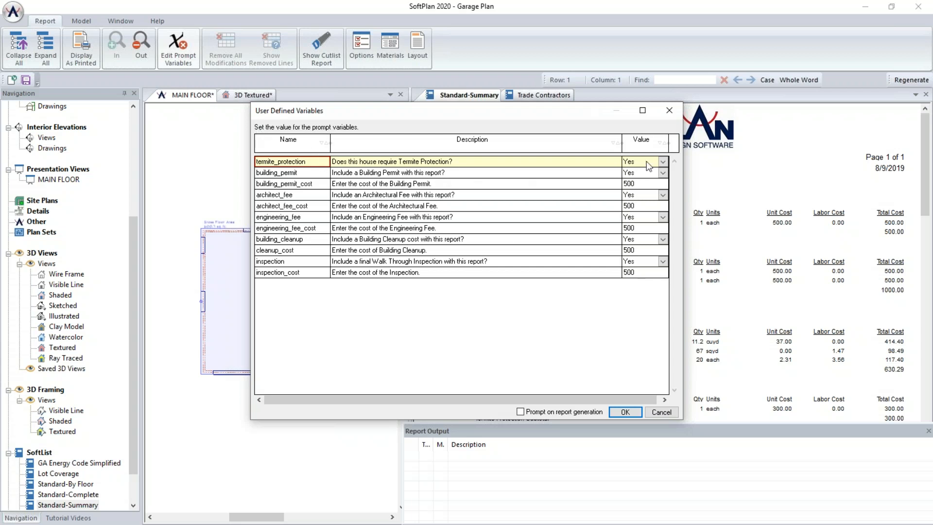
pyautogui.click(662, 162)
pyautogui.click(640, 172)
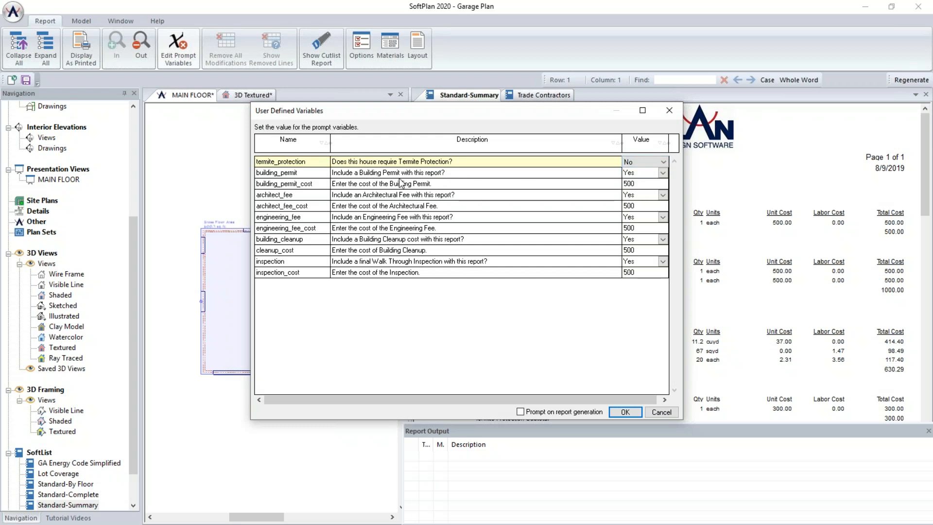
pyautogui.click(641, 185)
pyautogui.write('300')
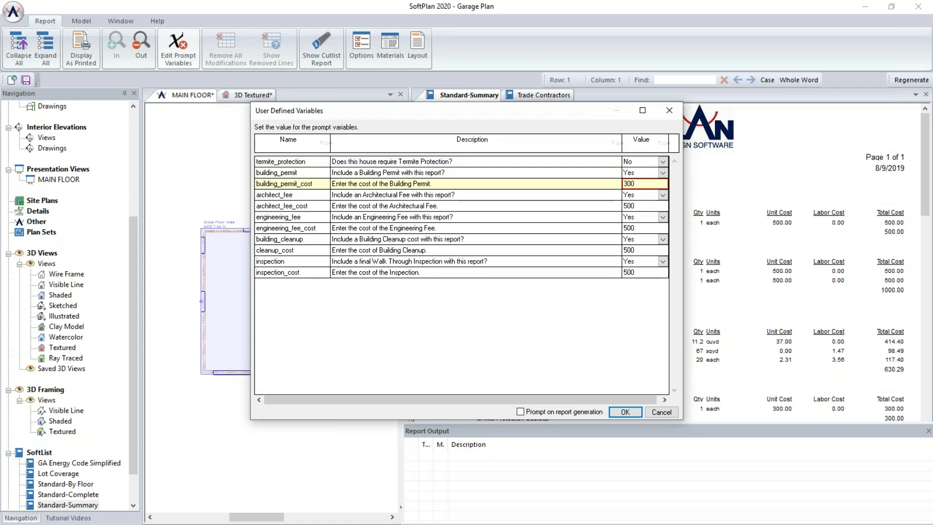
# Set architect_fee, engineering_fee, building_cleanup and inspection to No, and enable Prompt on report generation.
pyautogui.click(662, 195)
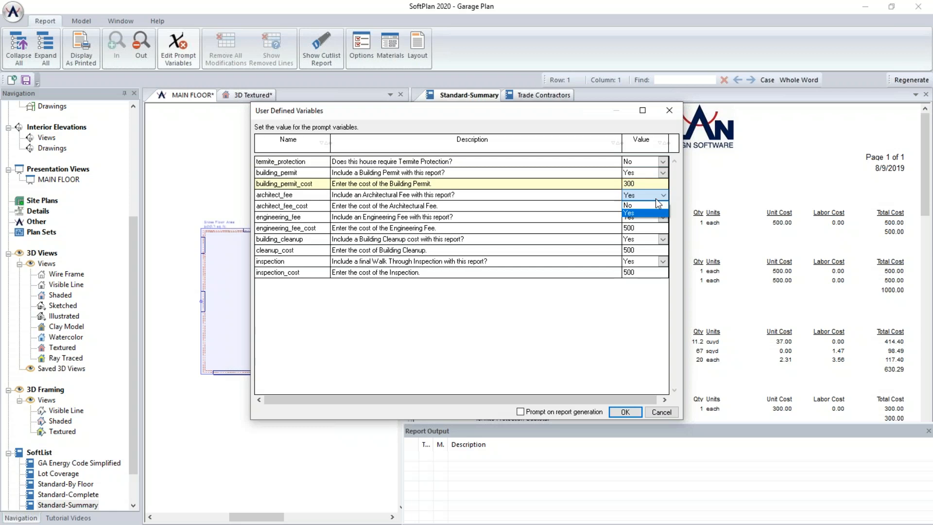
pyautogui.click(663, 216)
pyautogui.click(663, 218)
pyautogui.click(663, 238)
pyautogui.click(663, 241)
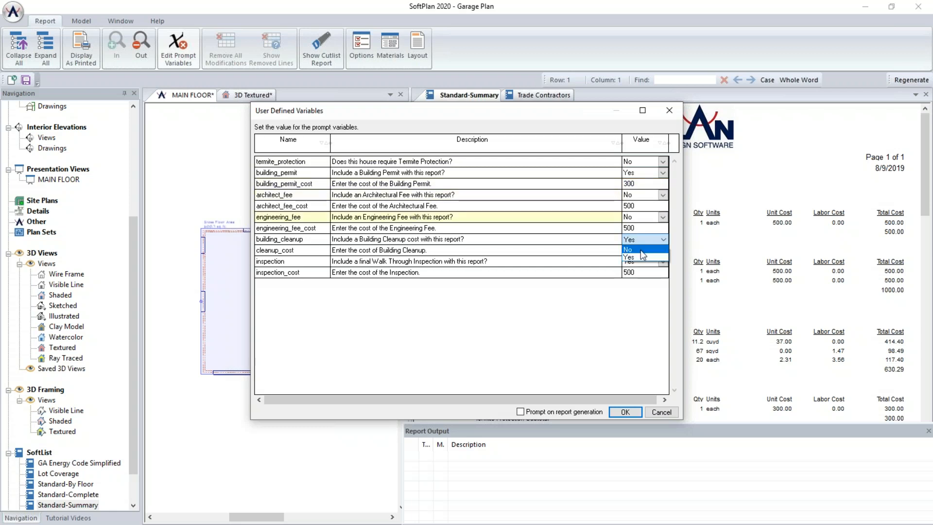
pyautogui.click(640, 250)
pyautogui.click(663, 262)
pyautogui.click(641, 274)
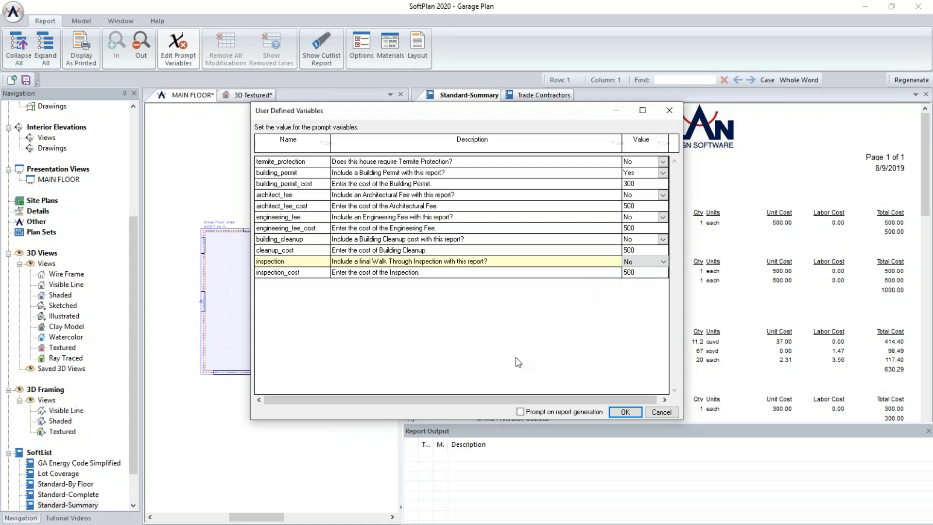
pyautogui.click(522, 413)
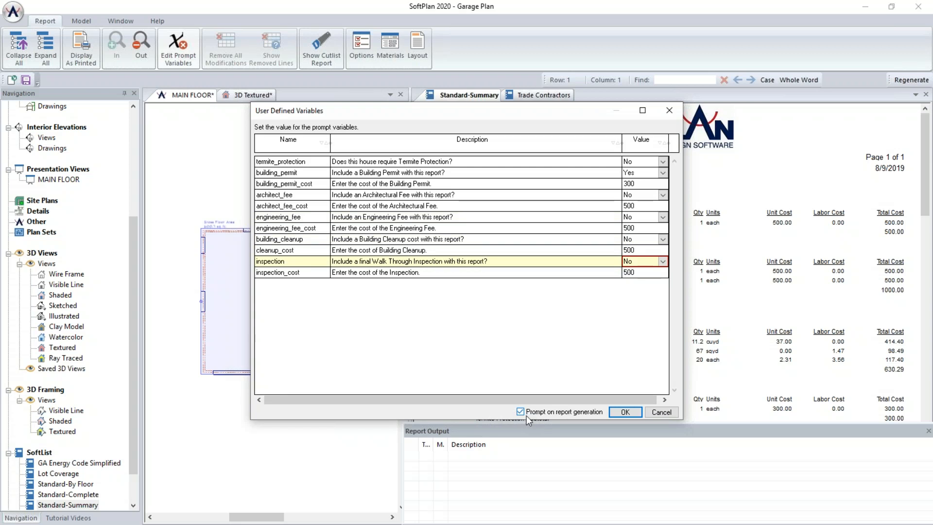
pyautogui.click(625, 411)
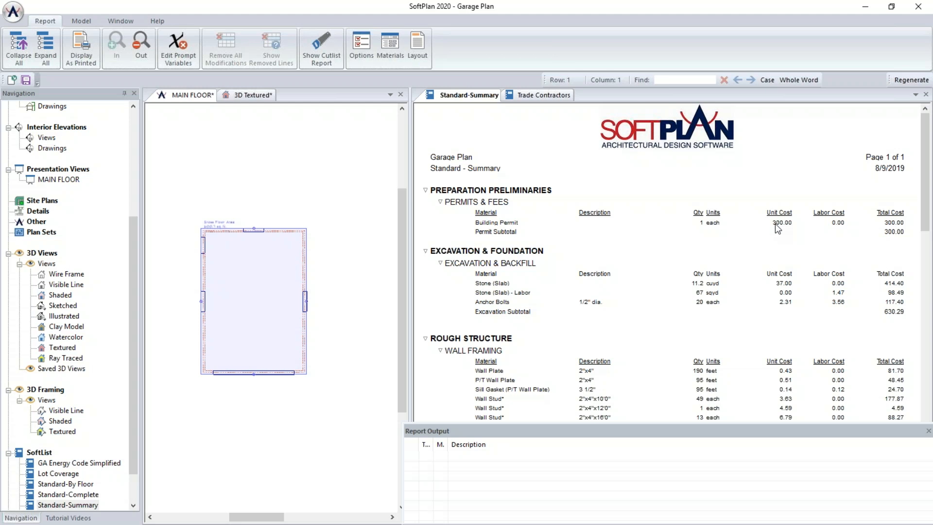
# Close the Standard-Summary report and regenerate it from SoftList, accepting the prompt variables as they stand.
pyautogui.rightClick(450, 95)
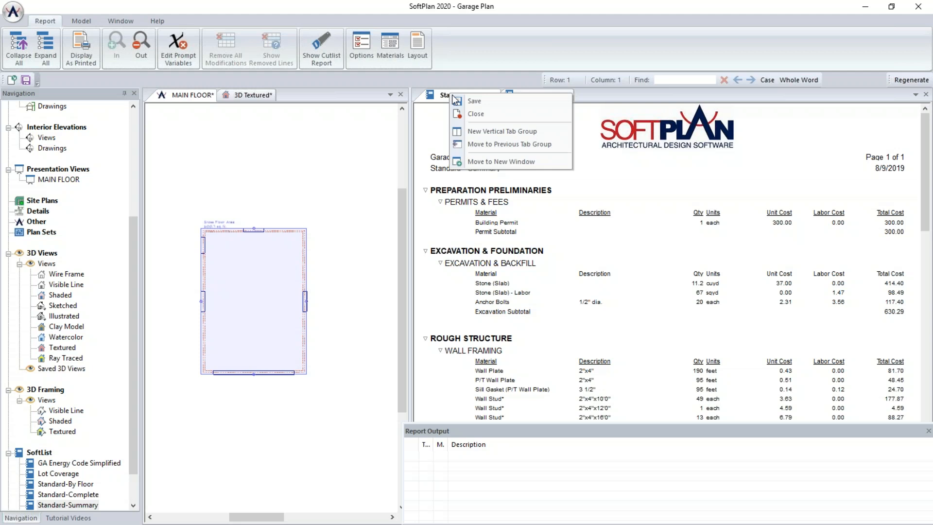
pyautogui.click(466, 109)
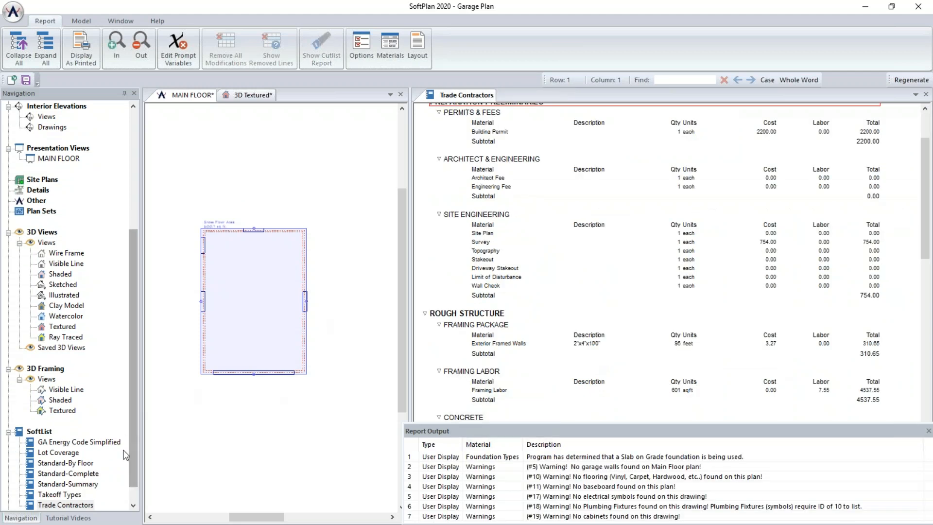
pyautogui.scroll(-1, 132, 466)
pyautogui.click(74, 465)
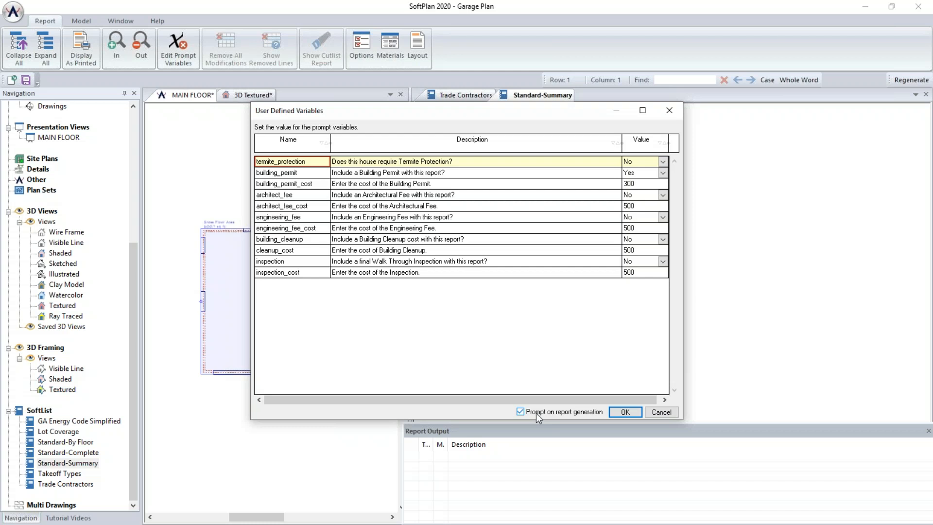
pyautogui.click(625, 412)
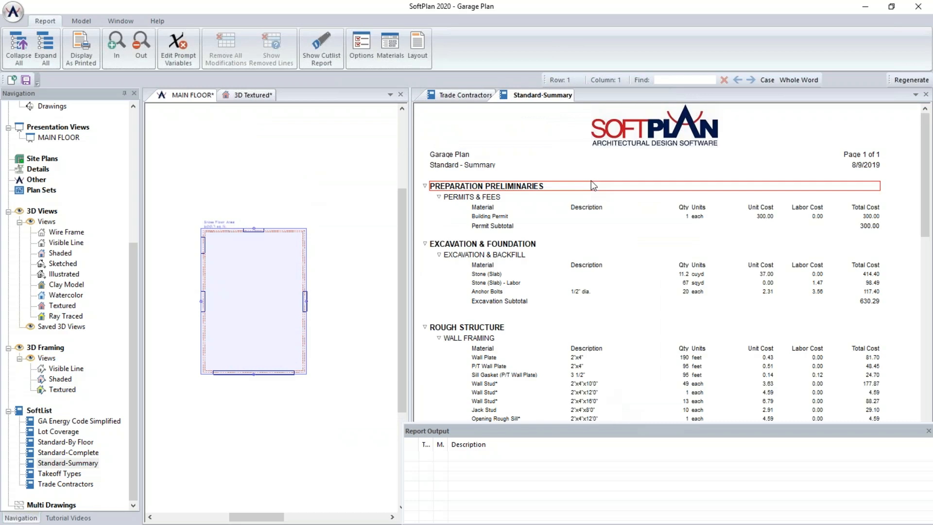
# Locate Monolithic Footing in the report's Concrete section and select its entry in the project materials list.
pyautogui.scroll(-5, 548, 242)
pyautogui.scroll(-3, 547, 243)
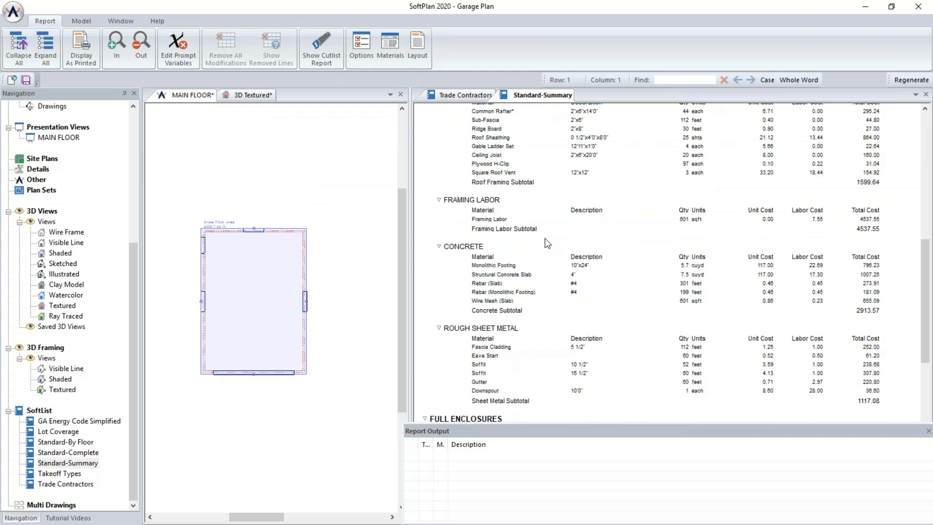
pyautogui.click(488, 267)
pyautogui.click(395, 47)
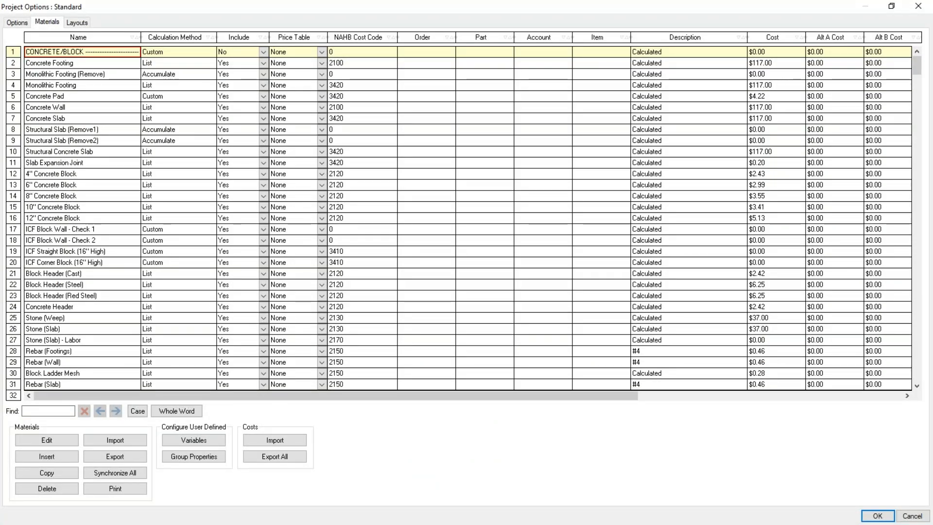
pyautogui.click(61, 412)
pyautogui.write('monon')
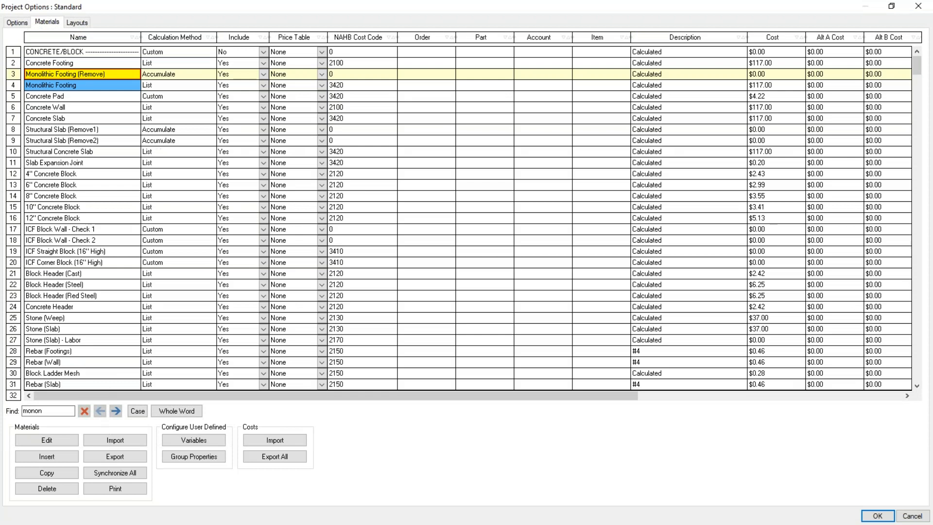
pyautogui.click(52, 86)
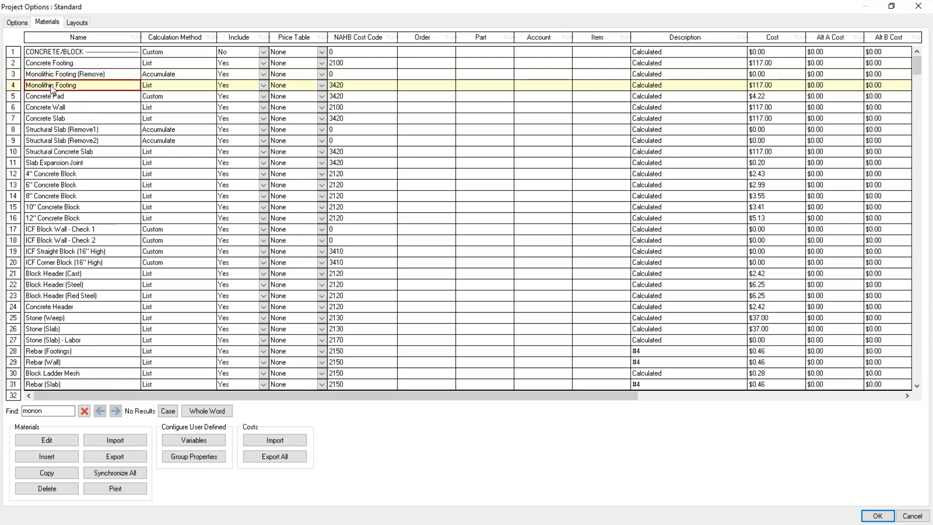
# Edit the Monolithic Footing material so that its units are feet.
pyautogui.click(46, 440)
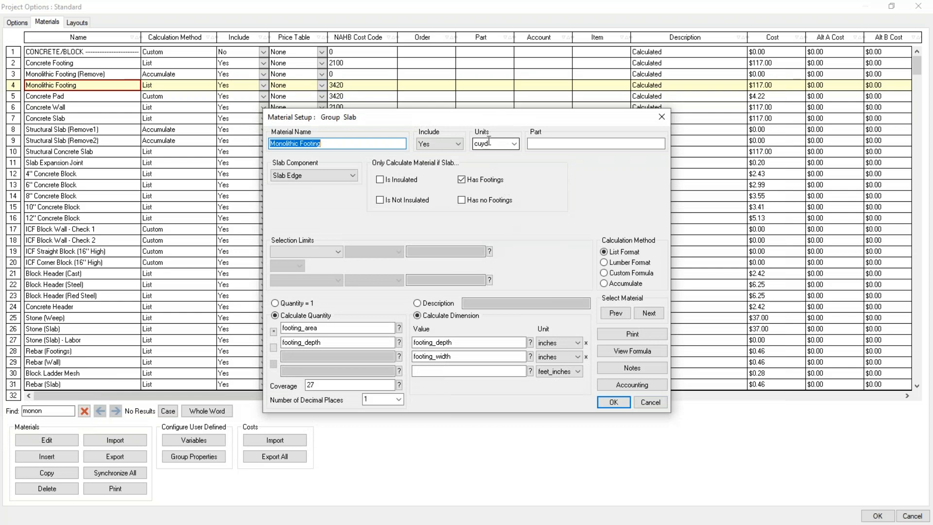
pyautogui.click(514, 144)
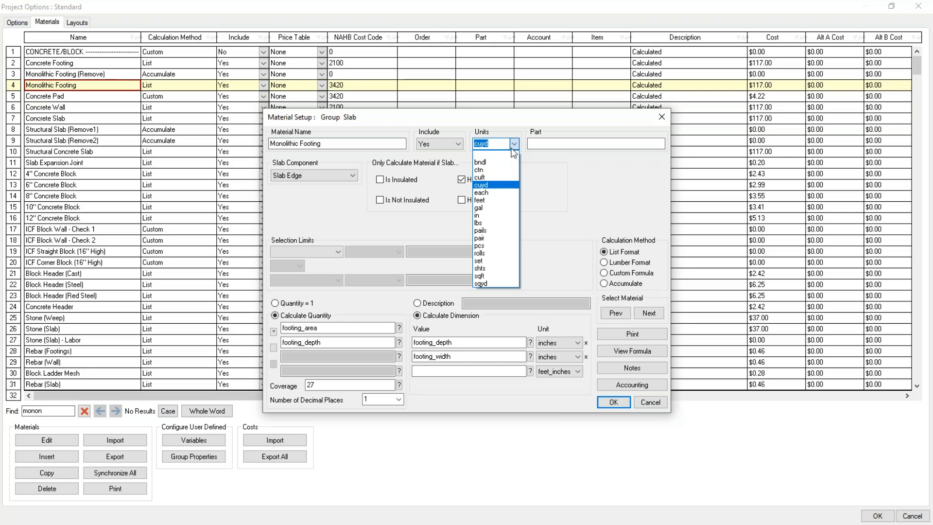
pyautogui.click(489, 200)
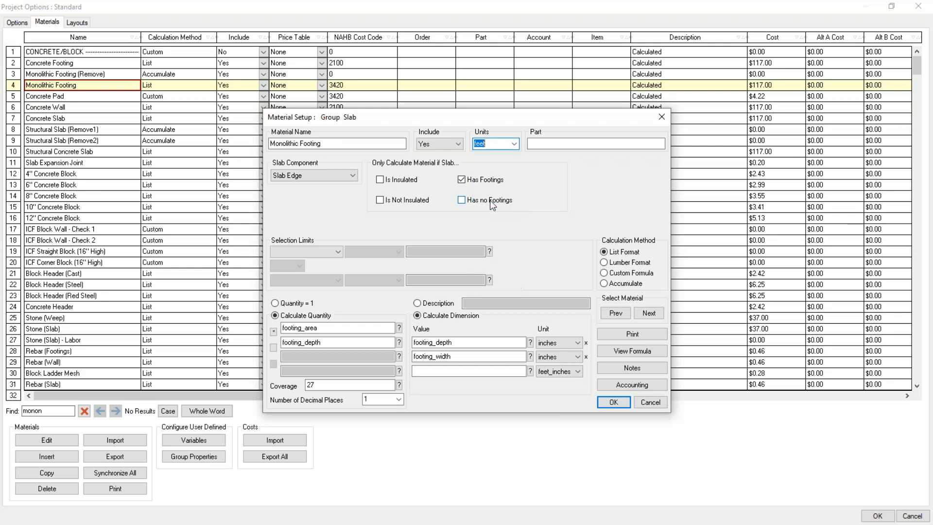
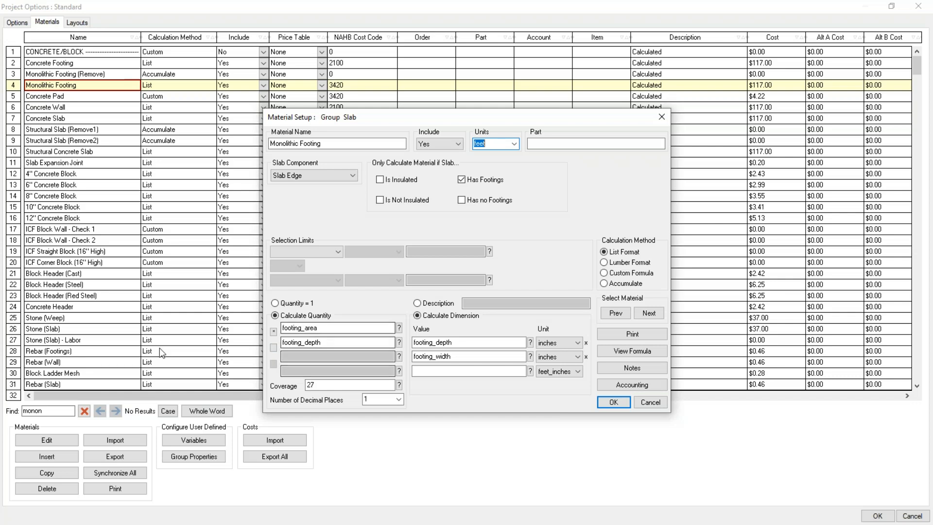
# Clear the Coverage value and the footing_depth and footing_area variables from the material's quantity calculation.
pyautogui.doubleClick(340, 384)
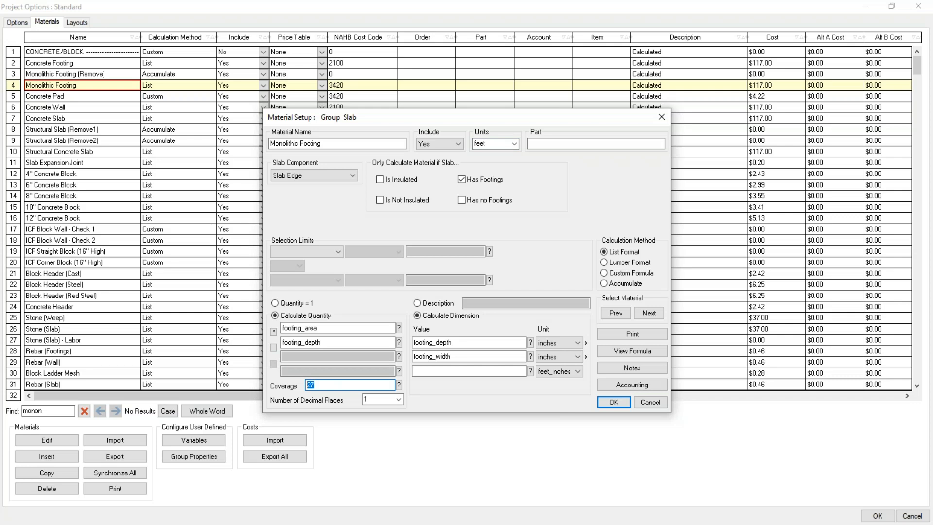
pyautogui.press('BackSpace')
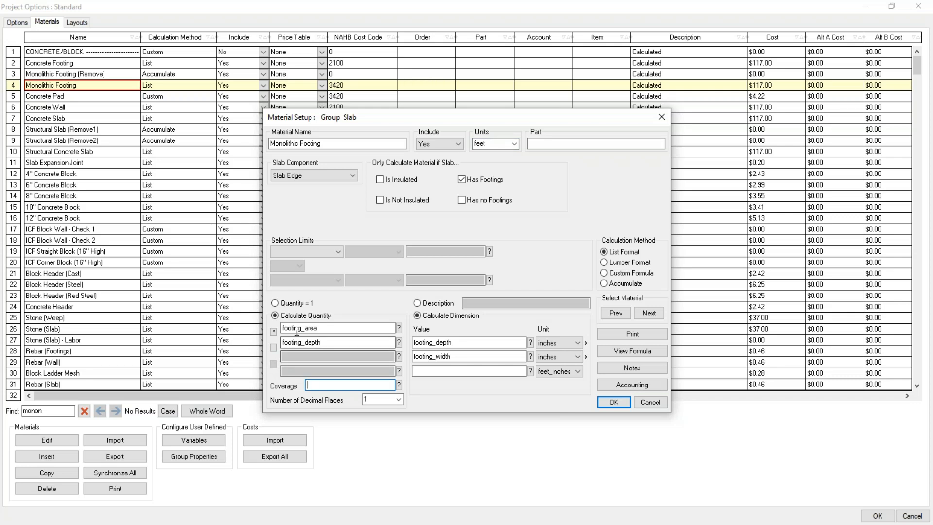
pyautogui.doubleClick(334, 341)
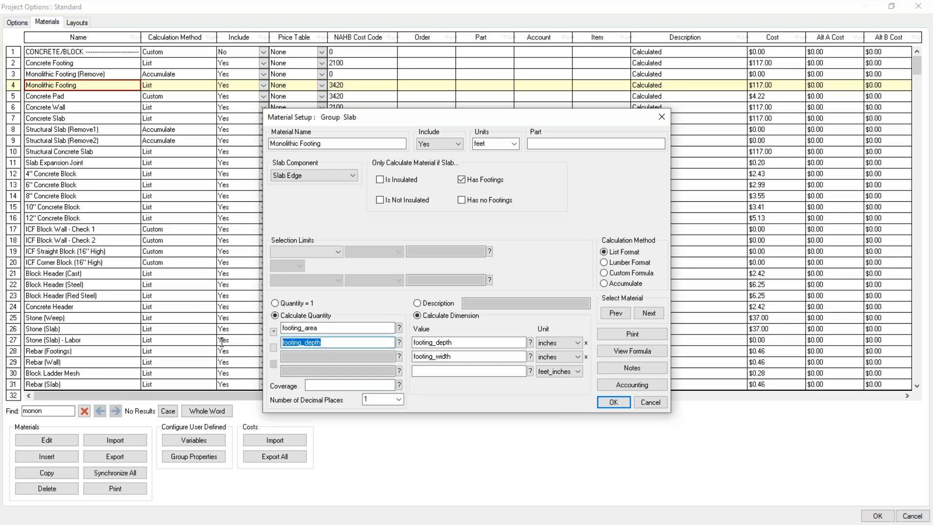
pyautogui.press('Delete')
pyautogui.hotkey('shift', 'Tab')
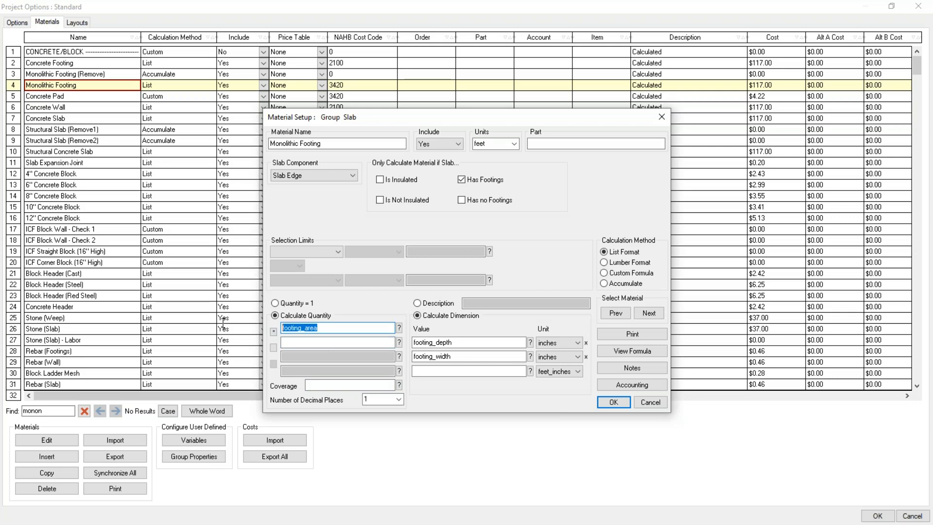
pyautogui.press('Delete')
# Add the Slab Edge variable length to the quantity calculation and set the number of decimal places to 0.
pyautogui.click(340, 122)
pyautogui.click(399, 328)
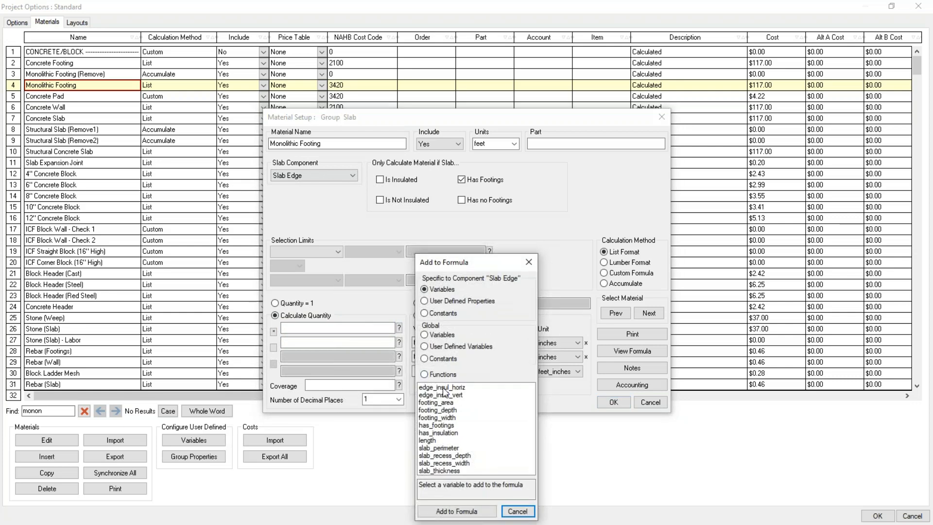
pyautogui.click(436, 441)
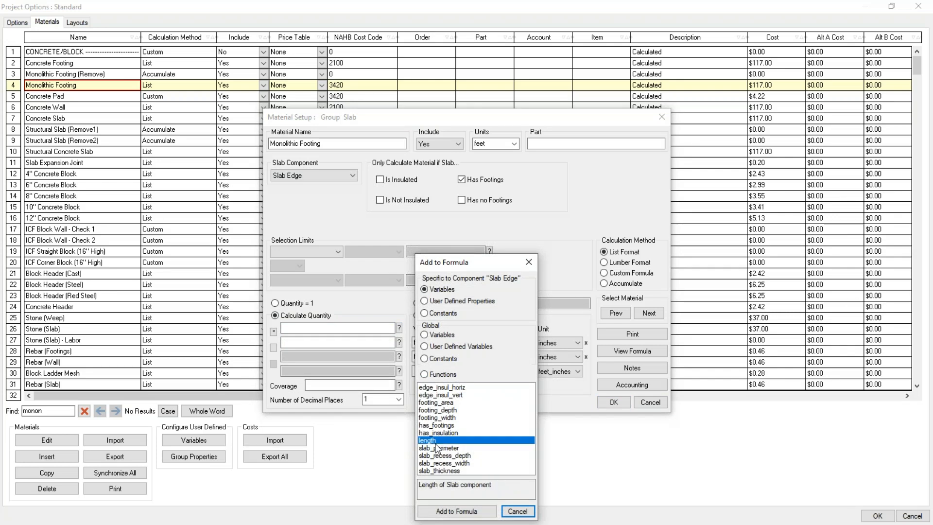
pyautogui.click(452, 511)
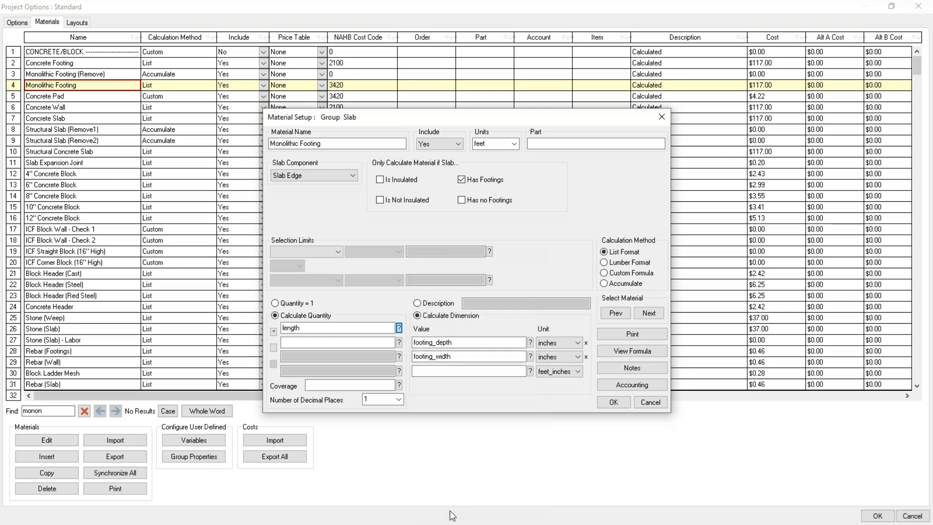
pyautogui.click(399, 399)
# Set the Monolithic Footing's cost to $10.00 and labor to $2.00, and apply the material changes to the report.
pyautogui.click(615, 385)
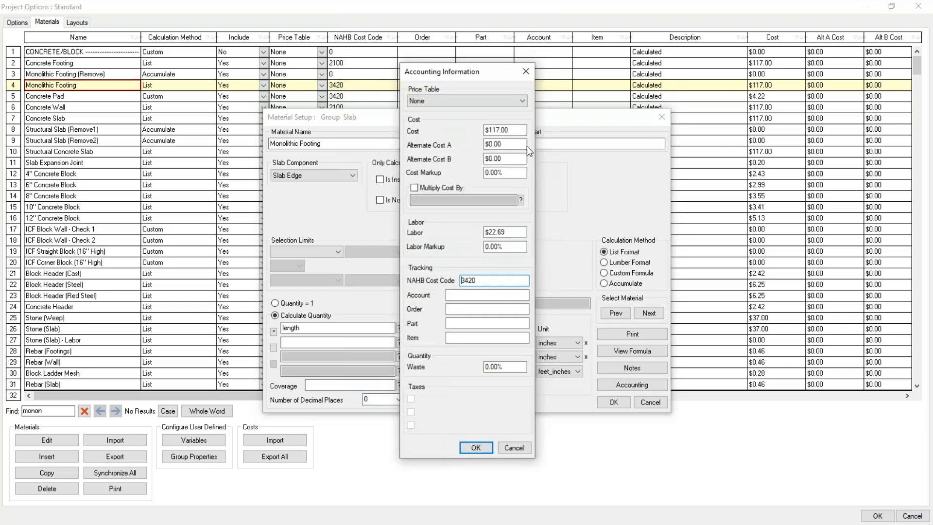
pyautogui.write('10')
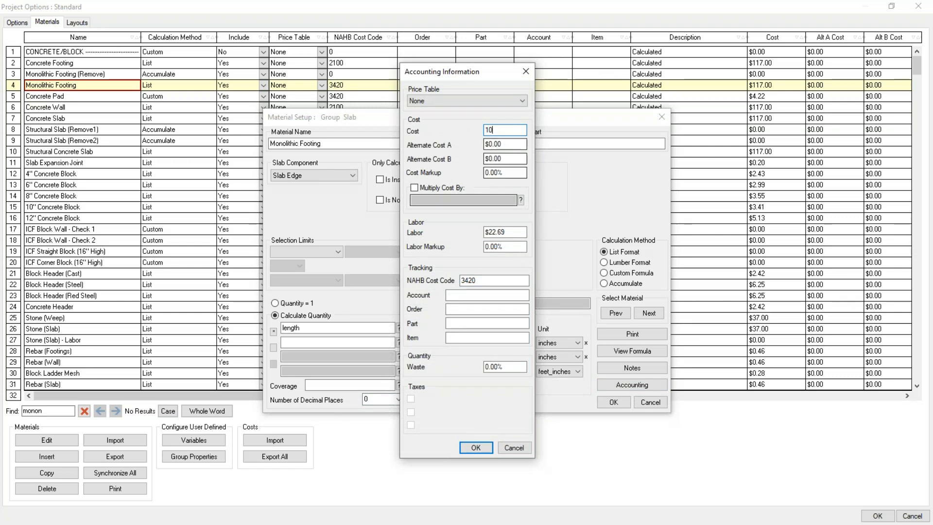
pyautogui.click(510, 231)
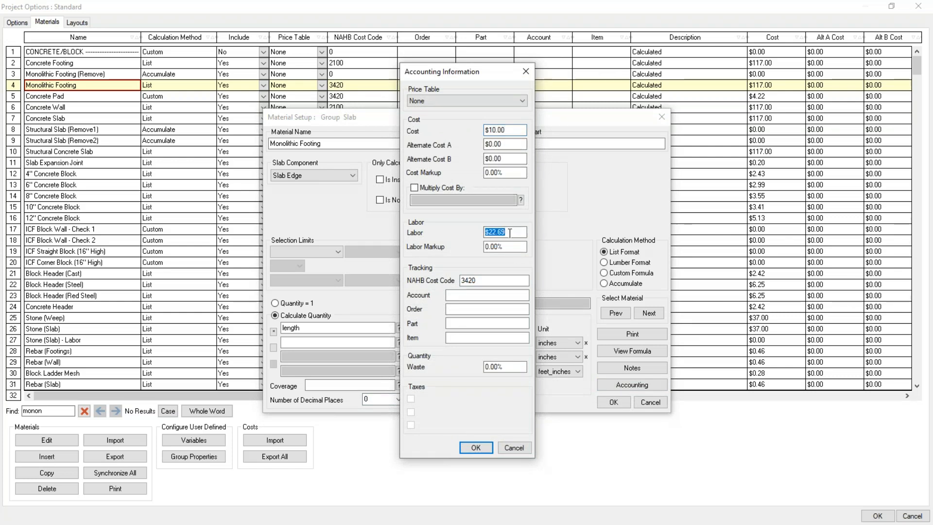
pyautogui.write('2')
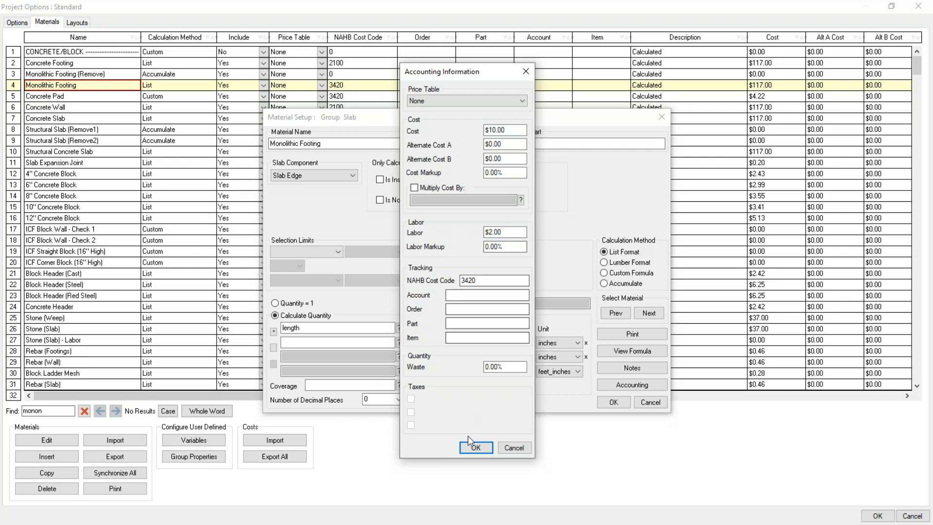
pyautogui.click(474, 447)
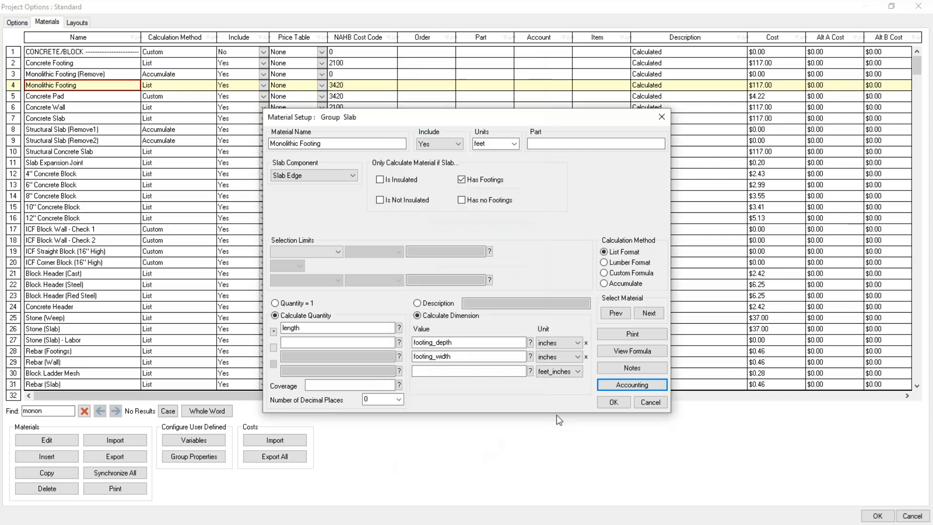
pyautogui.click(612, 402)
pyautogui.click(439, 309)
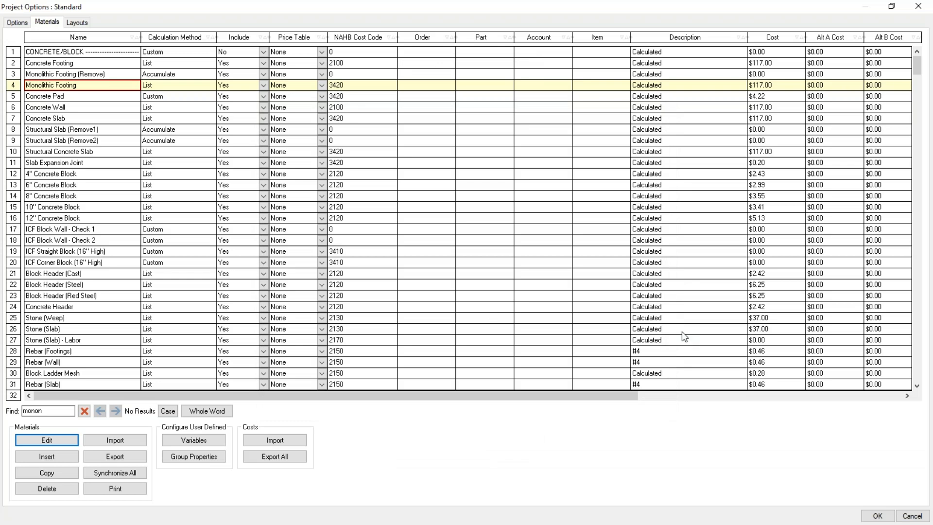
pyautogui.click(876, 516)
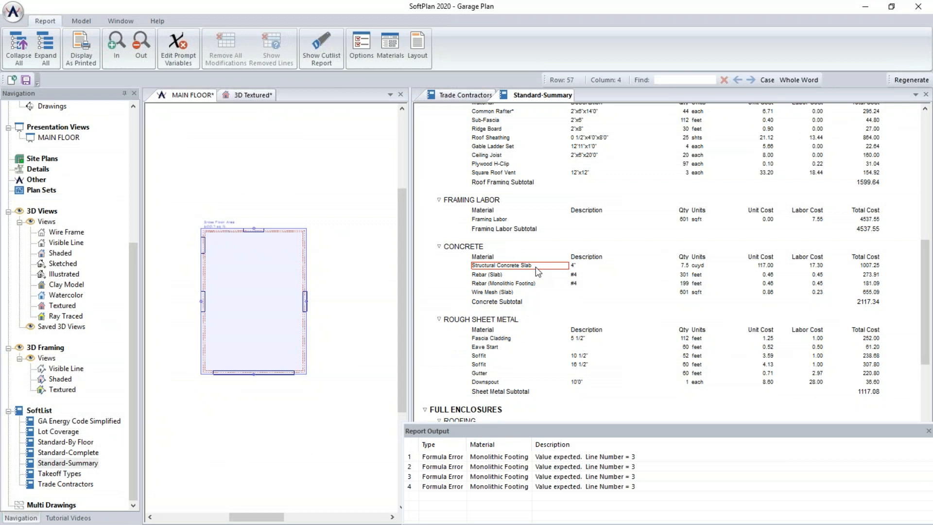
# Open the Monolithic Footing material from its formula error, set the operation after length to None, and apply the change to the report.
pyautogui.click(451, 457)
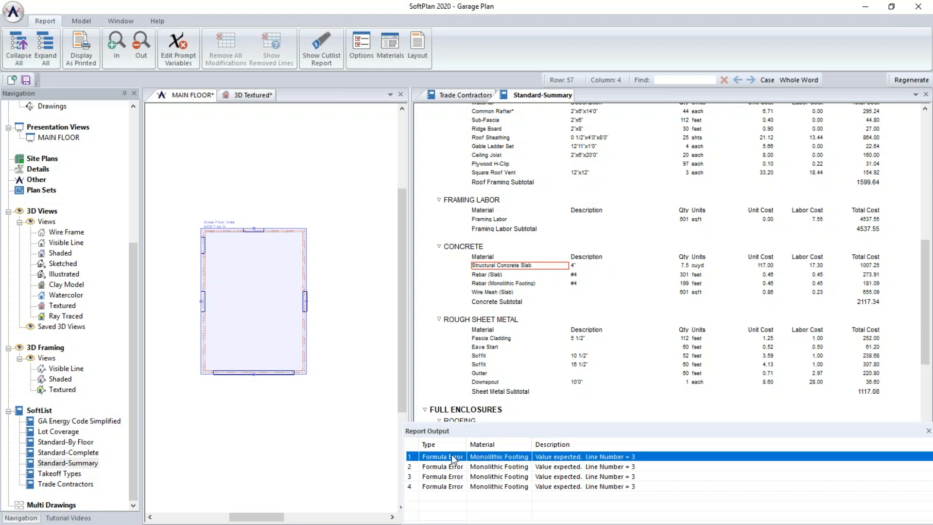
pyautogui.doubleClick(450, 456)
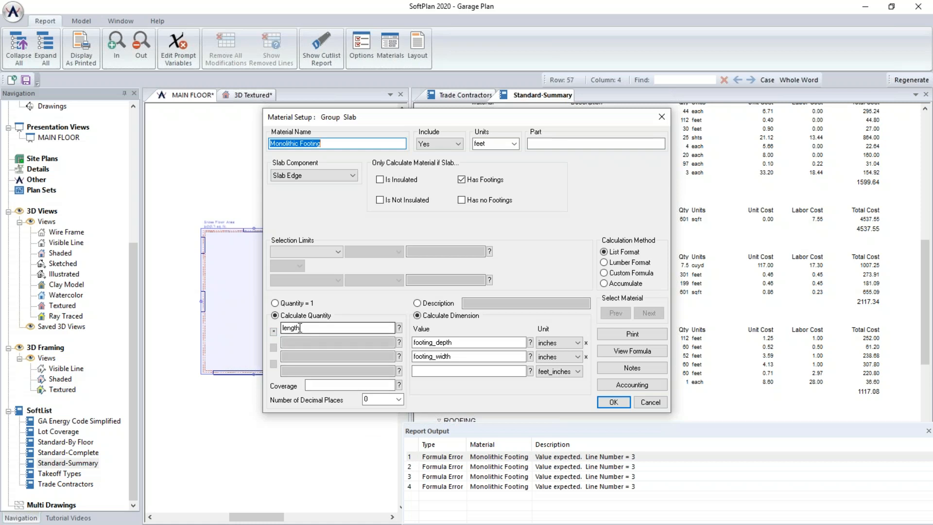
pyautogui.click(273, 332)
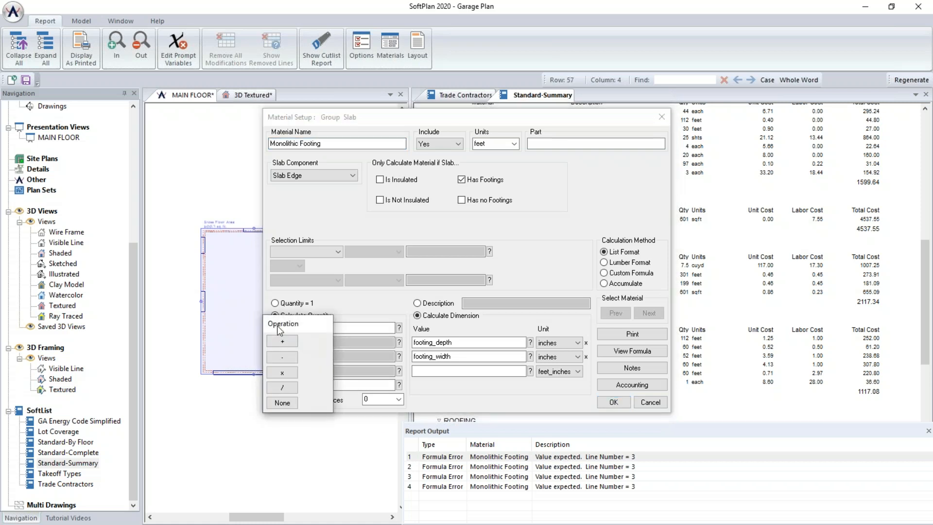
pyautogui.click(270, 406)
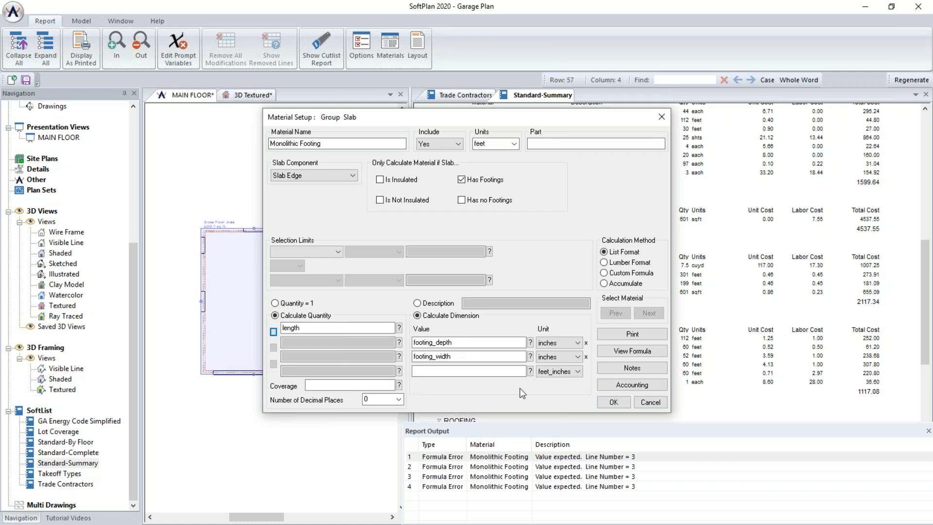
pyautogui.click(614, 402)
pyautogui.click(456, 308)
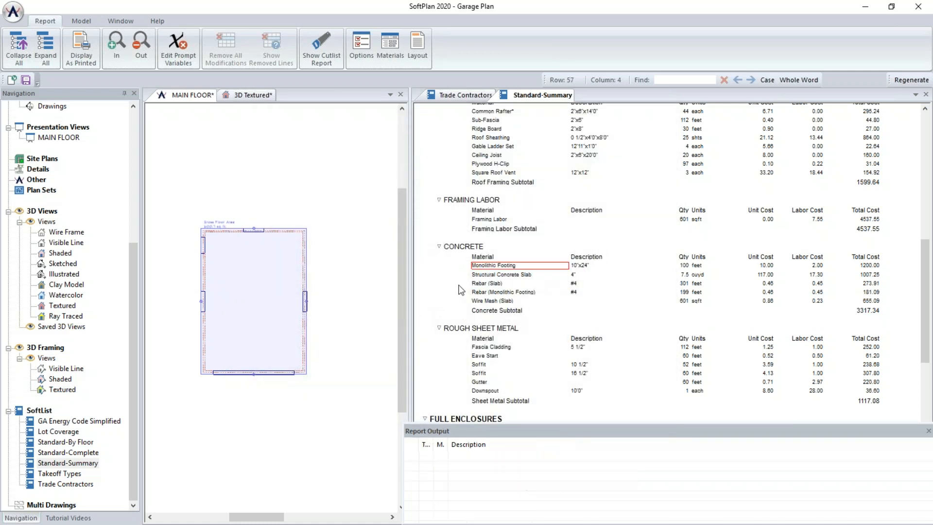
pyautogui.click(570, 267)
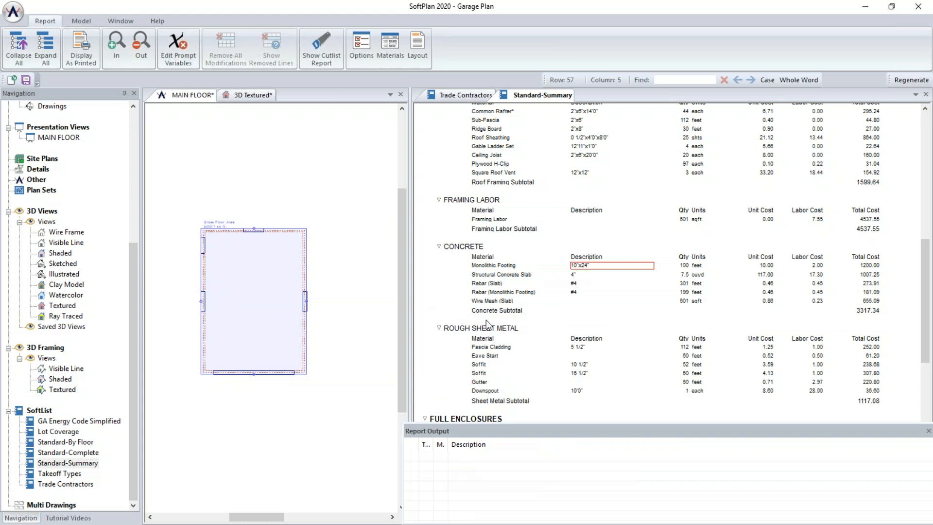
# Edit the R-13 Wall Insulation material so that its units are bags and its coverage is 60.
pyautogui.scroll(-3, 485, 320)
pyautogui.scroll(-6, 486, 320)
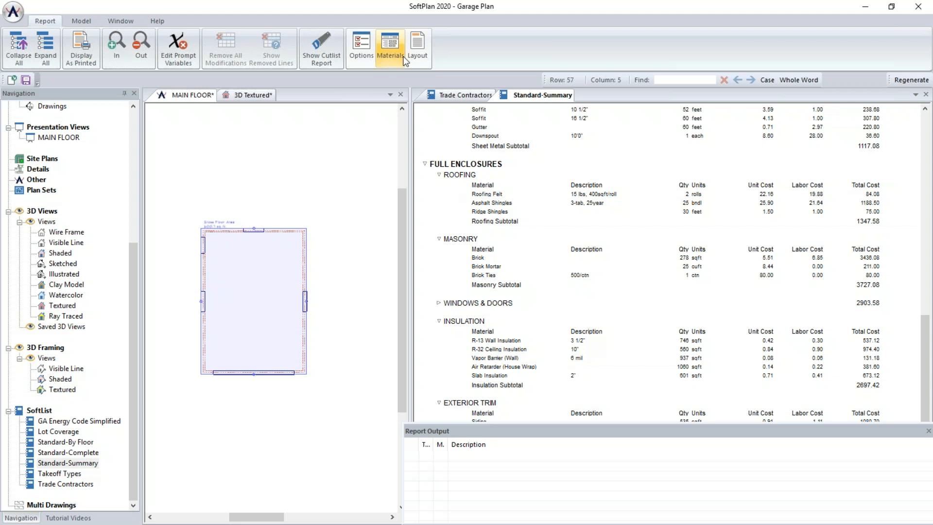
pyautogui.rightClick(489, 340)
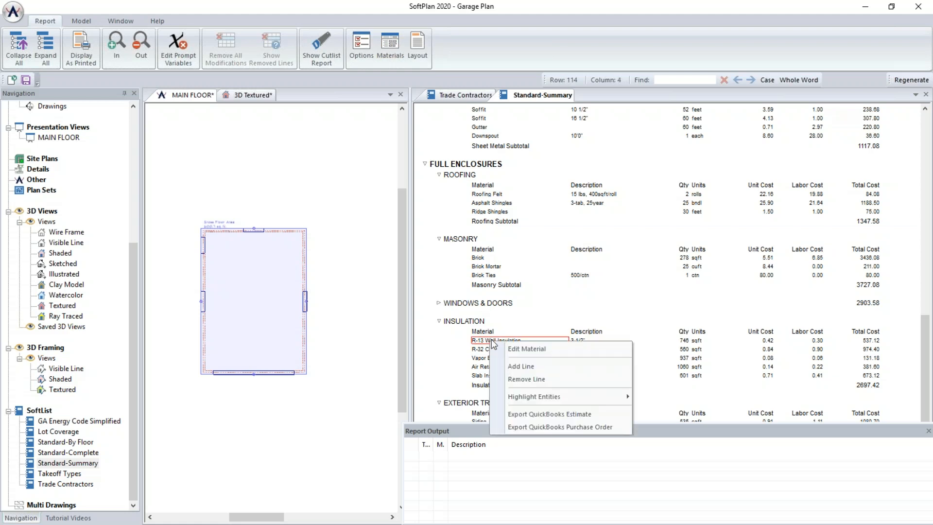
pyautogui.click(521, 349)
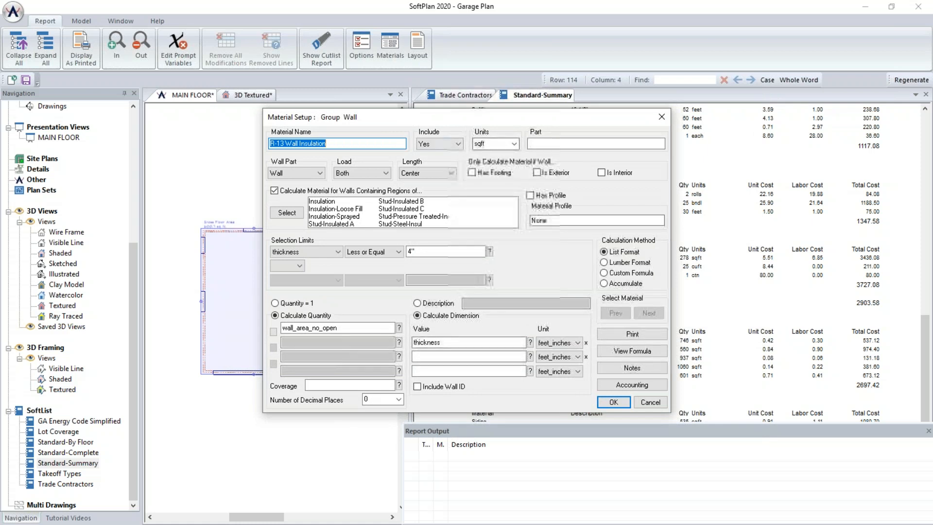
pyautogui.click(517, 145)
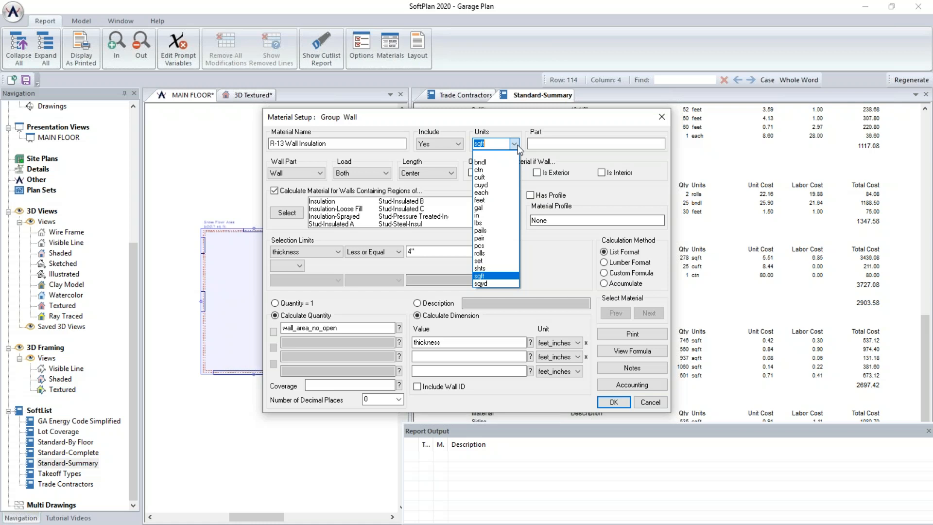
pyautogui.click(497, 158)
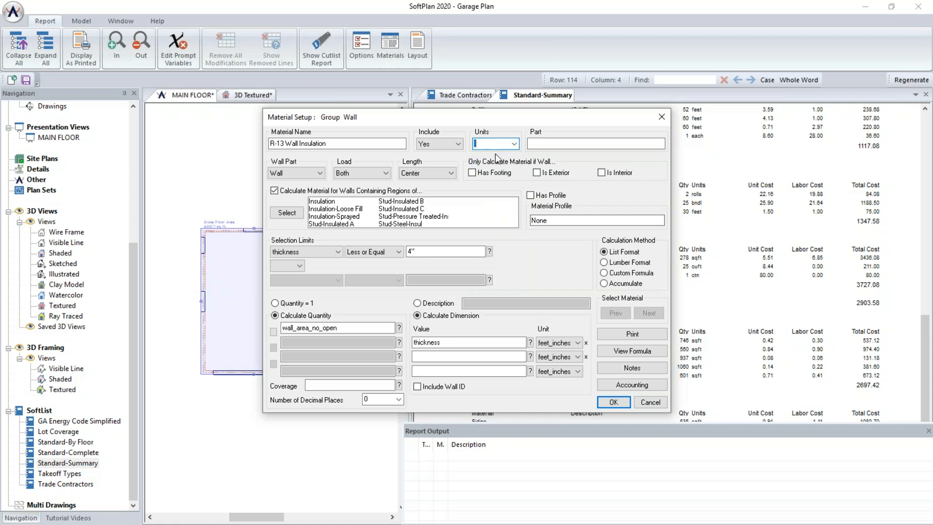
pyautogui.write('bags')
pyautogui.click(514, 143)
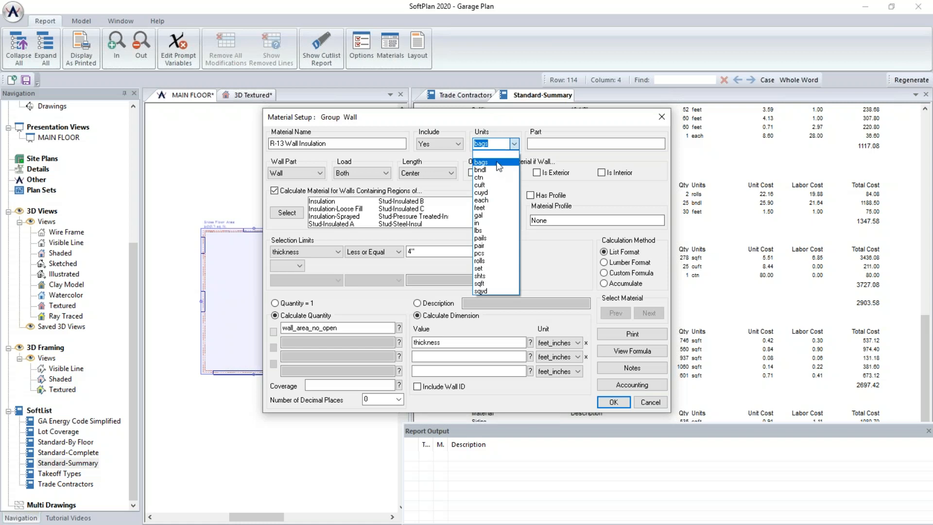
pyautogui.click(526, 151)
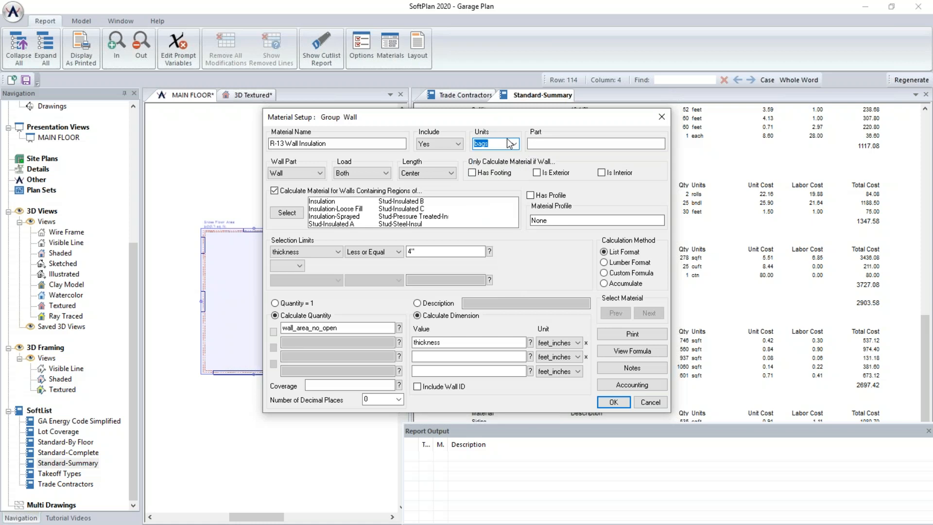
pyautogui.click(344, 388)
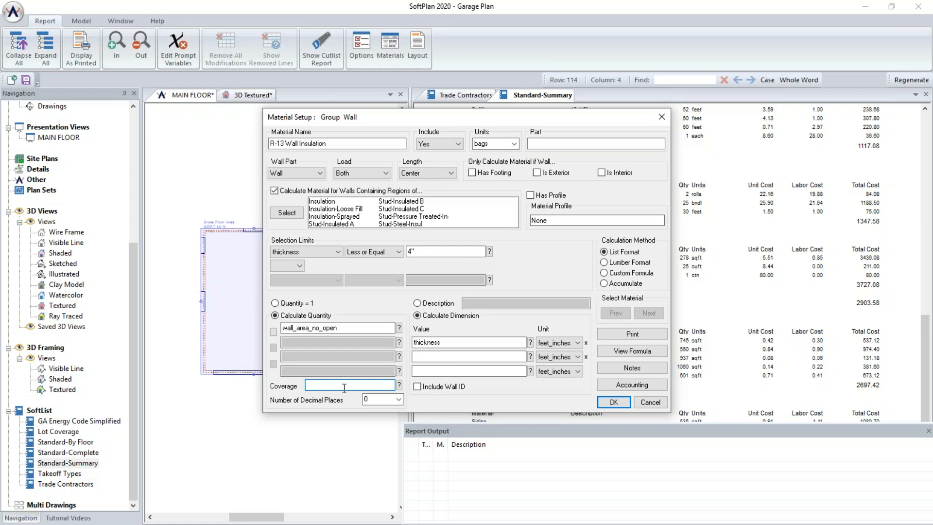
pyautogui.write('60')
# Set the wall insulation's cost to $25.00 and labor to $18.00, and apply the material changes to the report.
pyautogui.click(613, 385)
pyautogui.click(512, 133)
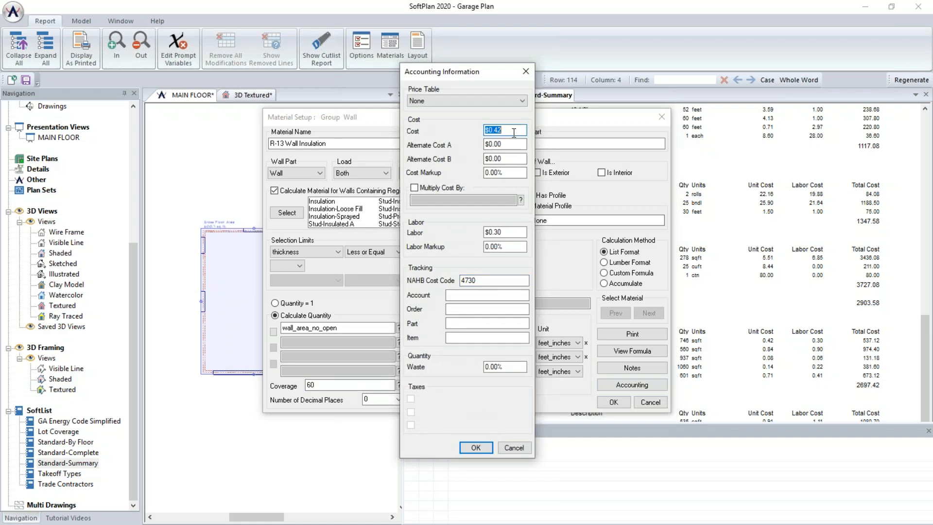
pyautogui.write('25')
pyautogui.click(510, 232)
pyautogui.write('18.')
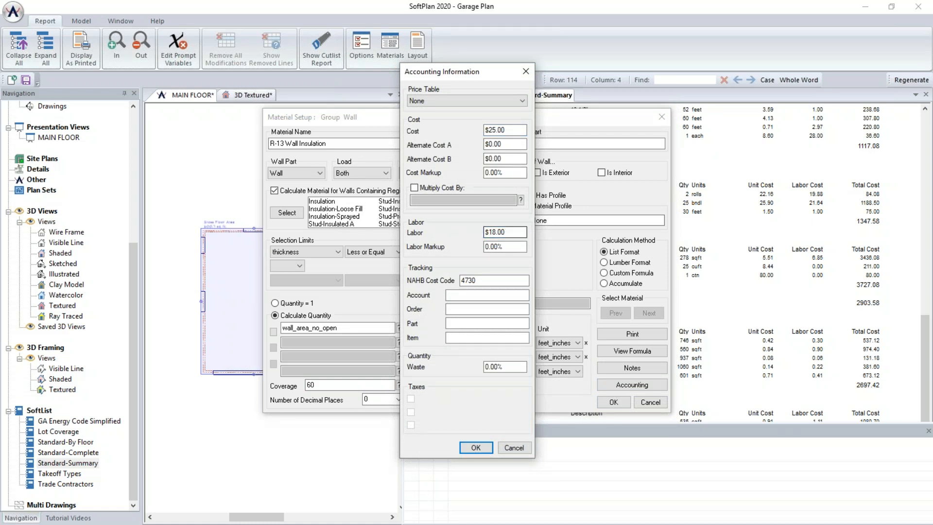
pyautogui.click(465, 447)
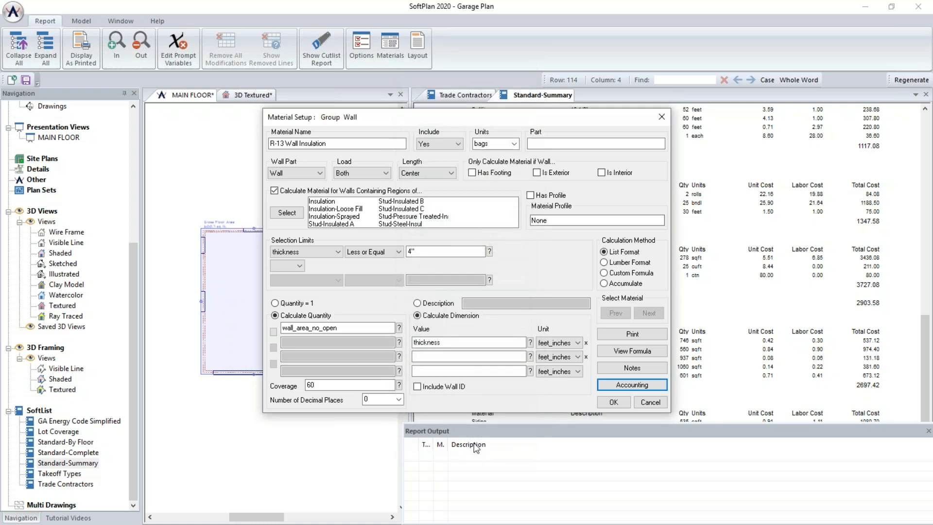
pyautogui.click(612, 401)
pyautogui.click(449, 308)
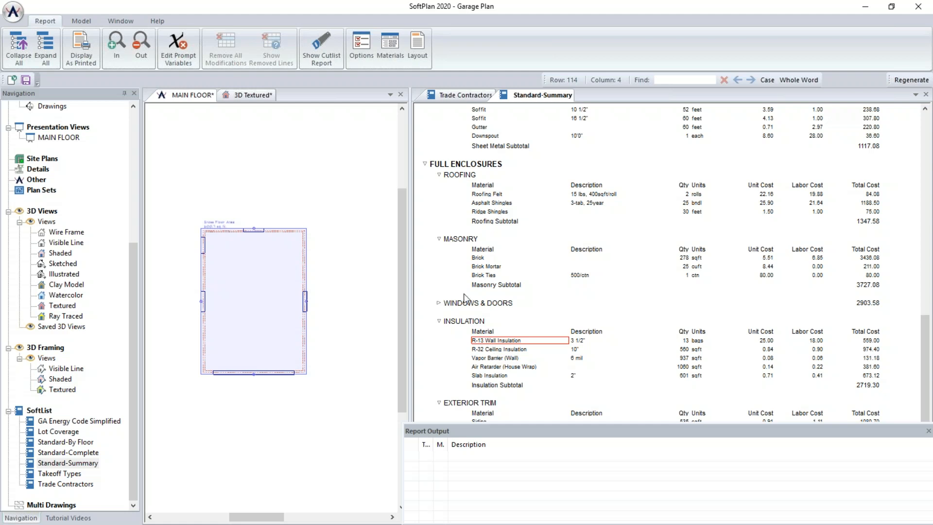
# Examine the garage door front in the textured 3D view, and return the main floor plan to Drawing mode.
pyautogui.click(236, 96)
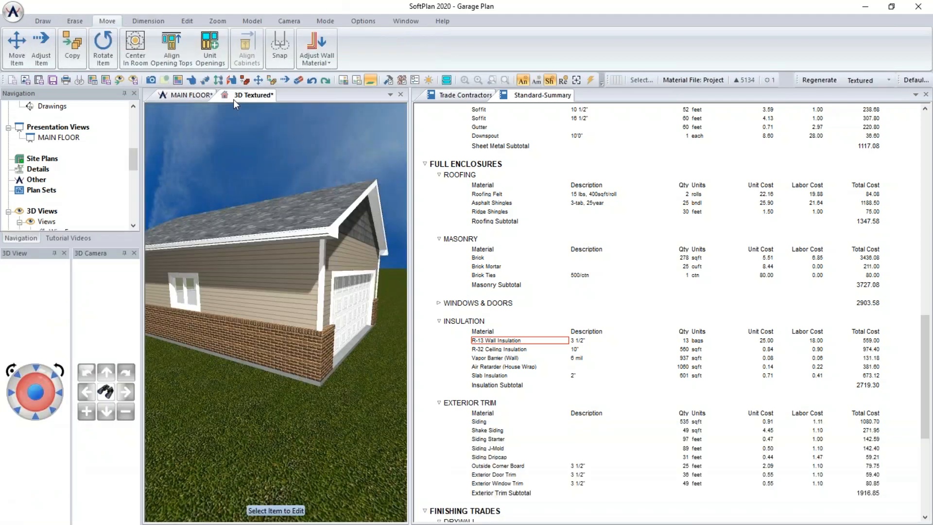
pyautogui.moveTo(322, 249); pyautogui.dragTo(282, 267, button='middle')
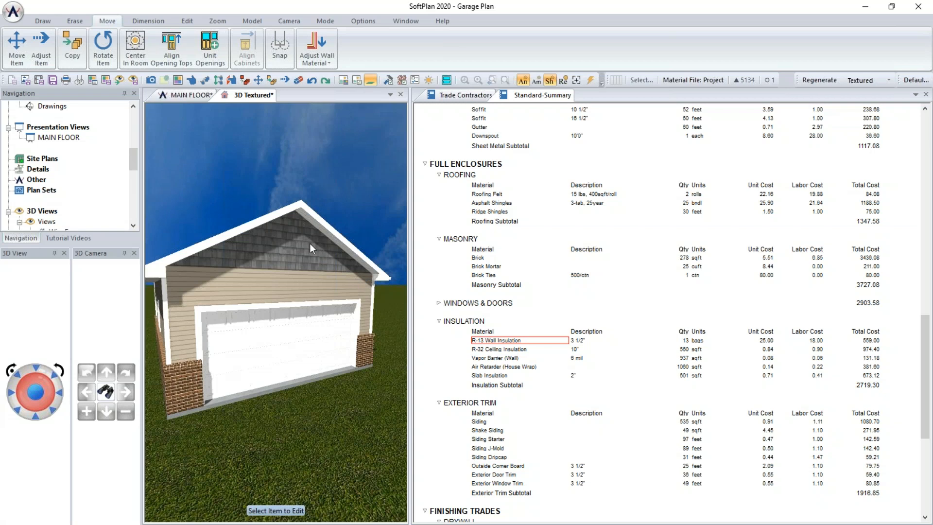
pyautogui.click(197, 98)
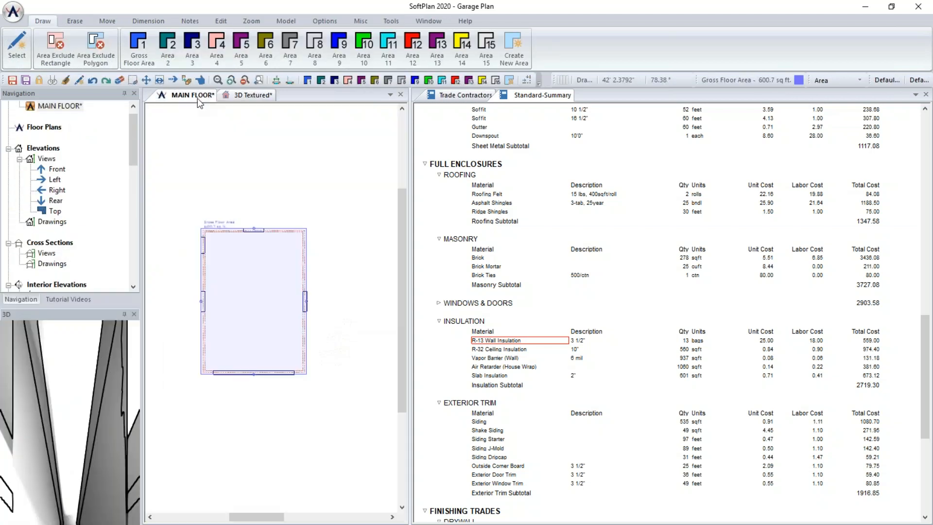
pyautogui.click(842, 80)
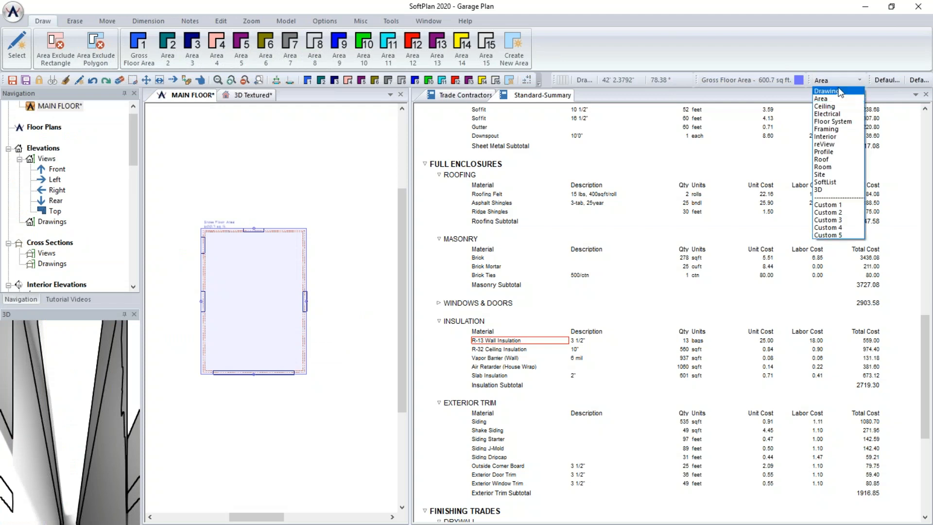
pyautogui.click(838, 92)
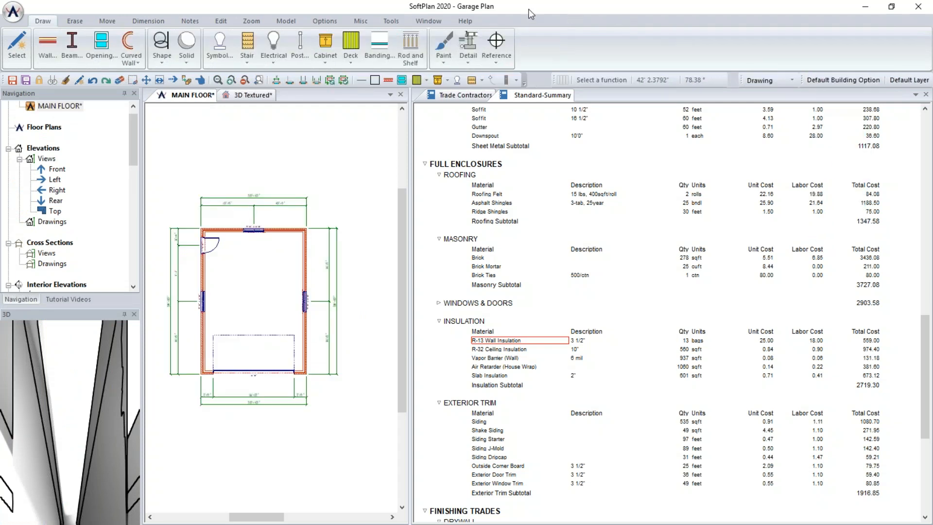
# Start a banding polygon and choose the square profile from the Banding library.
pyautogui.click(381, 49)
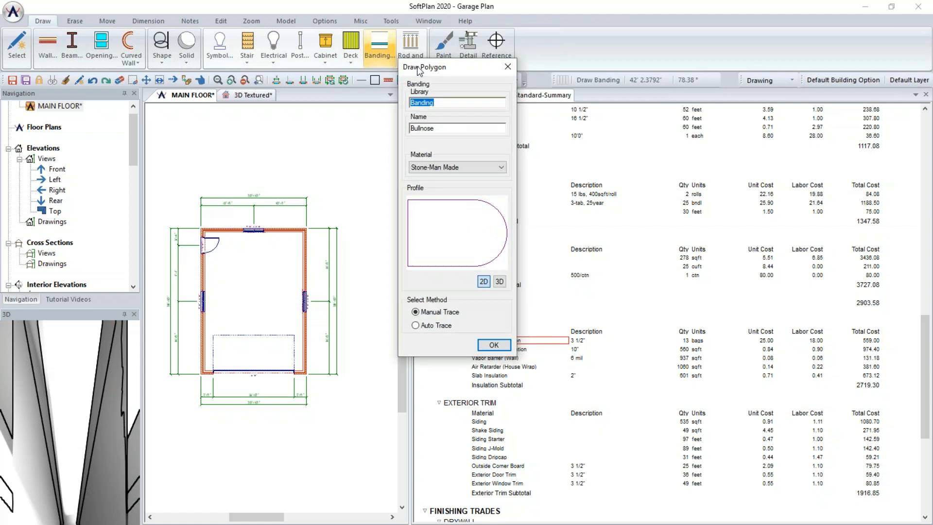
pyautogui.click(430, 128)
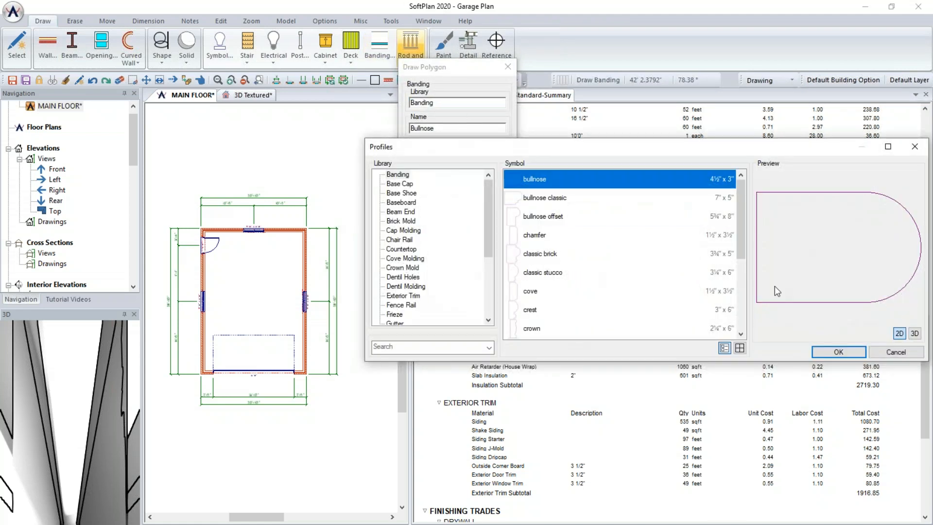
pyautogui.moveTo(742, 217); pyautogui.dragTo(742, 297)
pyautogui.click(550, 330)
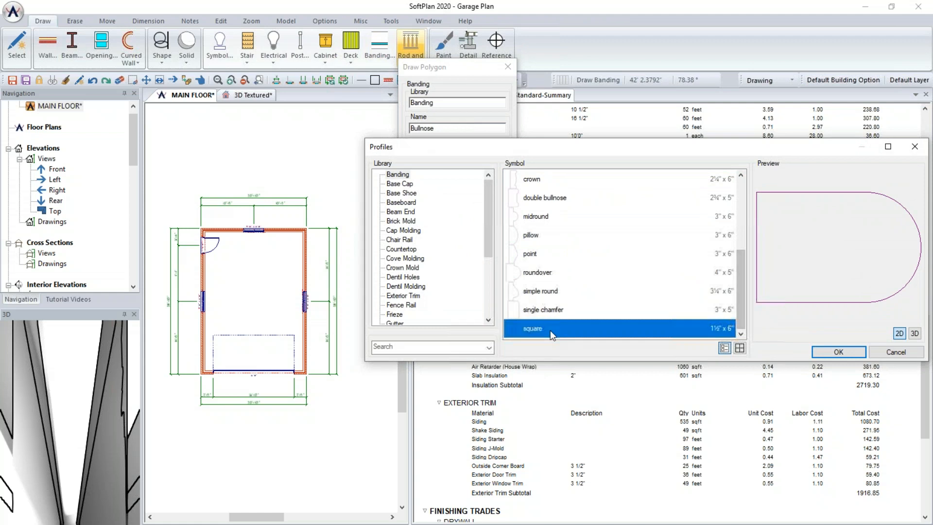
pyautogui.click(828, 352)
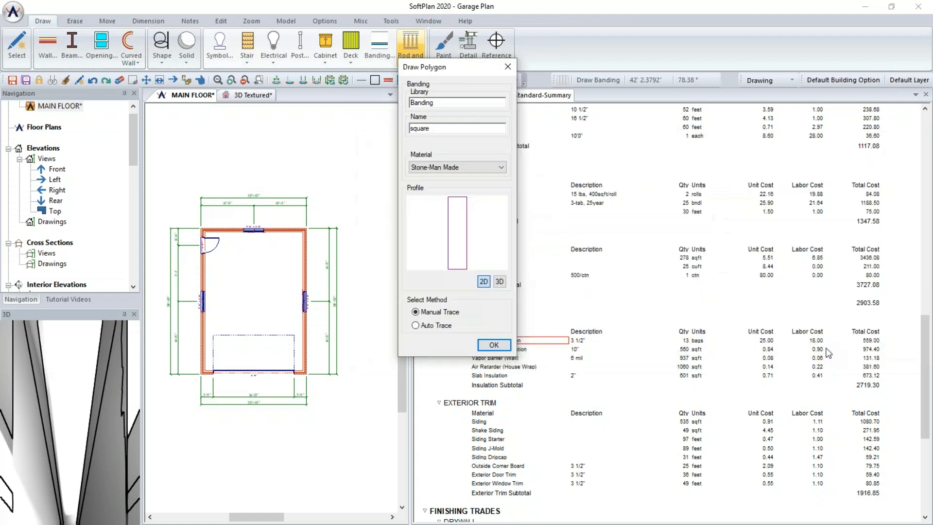
# Set the banding material to Poly and manually trace it along the garage's front wall from corner to corner.
pyautogui.click(442, 168)
pyautogui.scroll(3, 458, 241)
pyautogui.scroll(6, 458, 241)
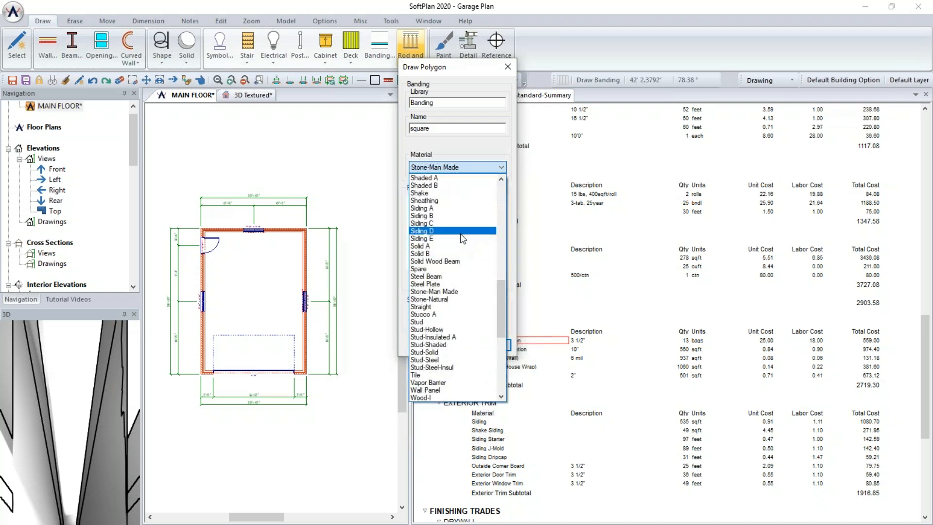
pyautogui.click(447, 238)
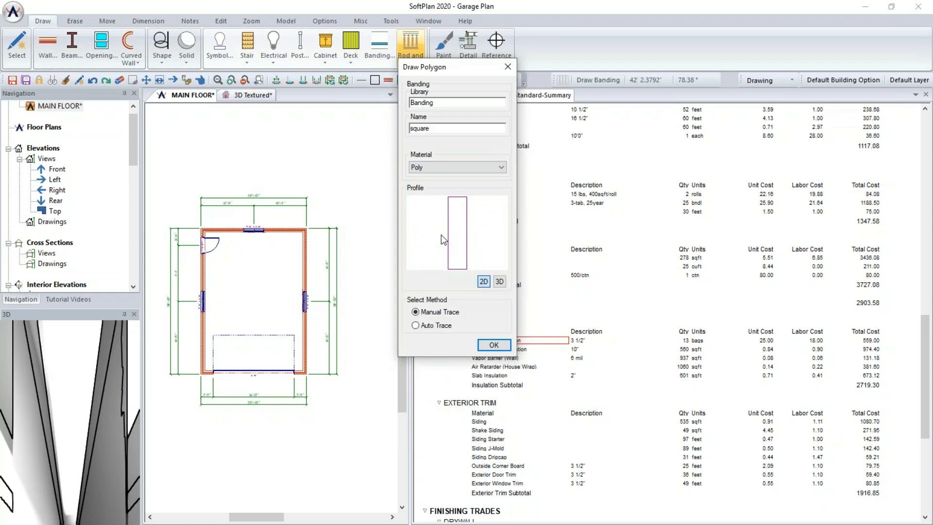
pyautogui.click(493, 345)
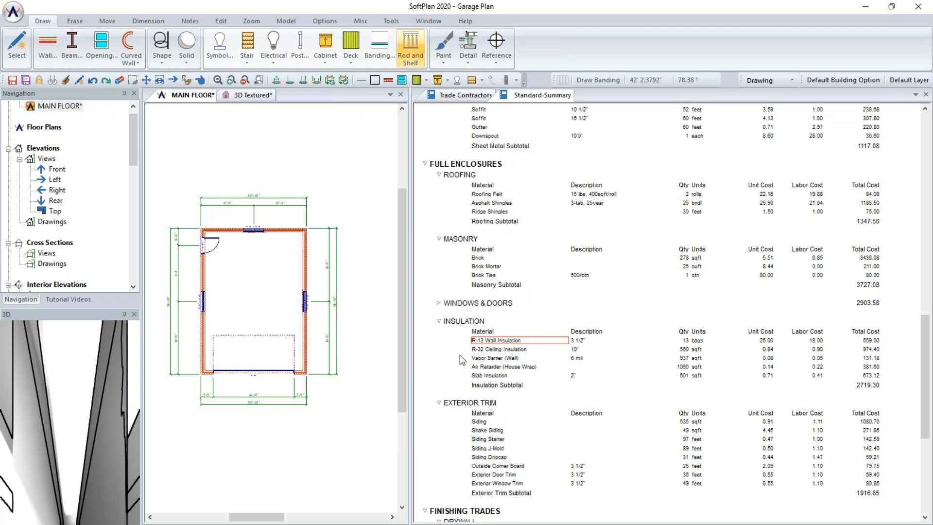
pyautogui.click(201, 374)
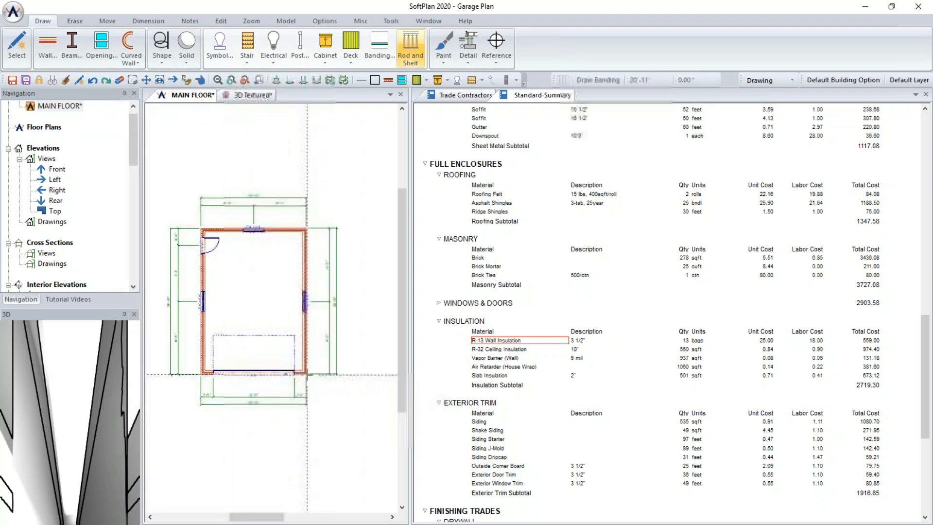
pyautogui.click(305, 374)
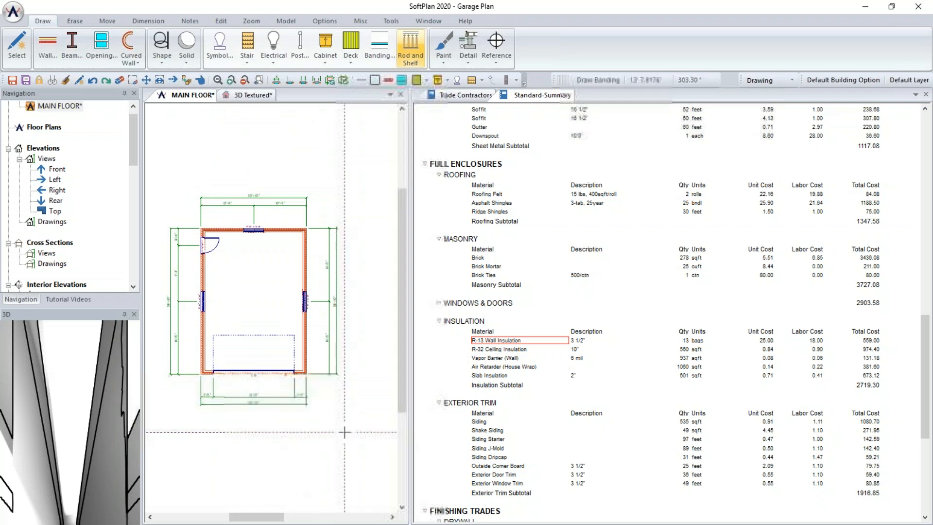
# Move the banding in the textured 3D view from the top of the brick up to the base of the front gable.
pyautogui.click(241, 99)
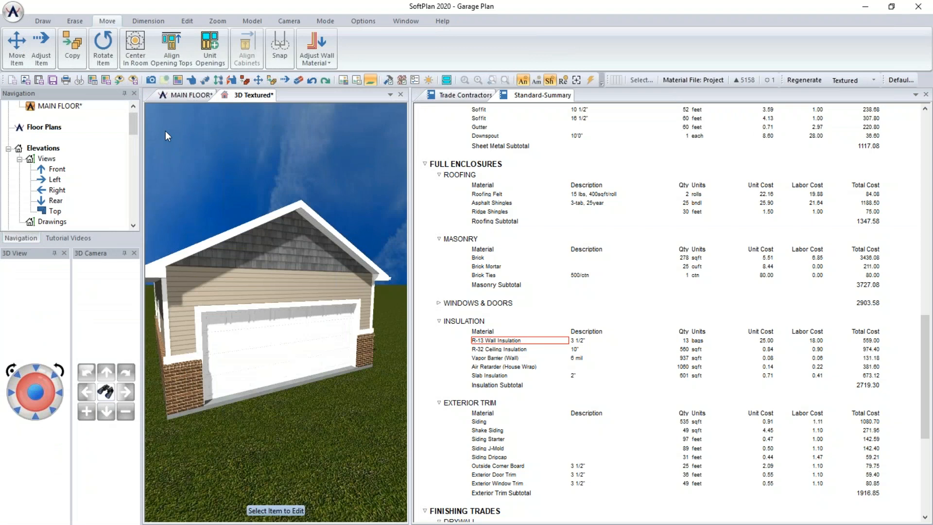
pyautogui.click(255, 79)
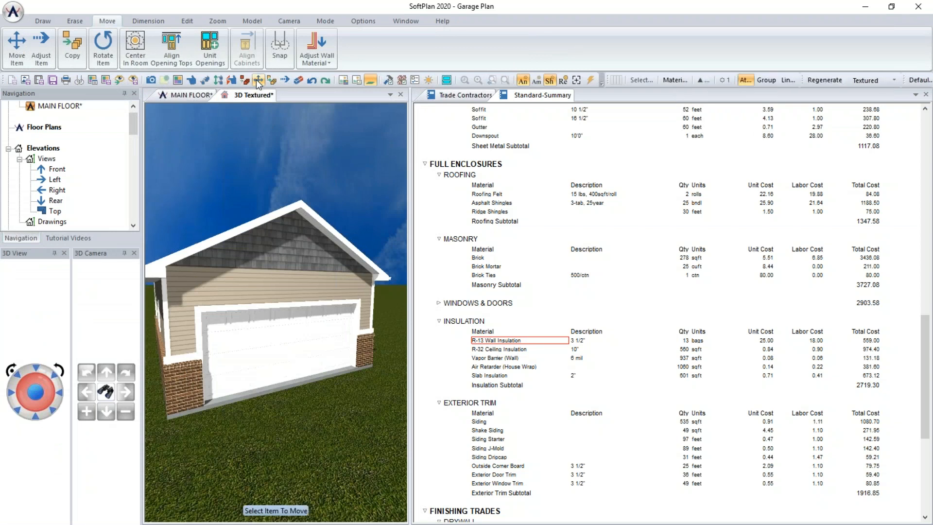
pyautogui.click(178, 358)
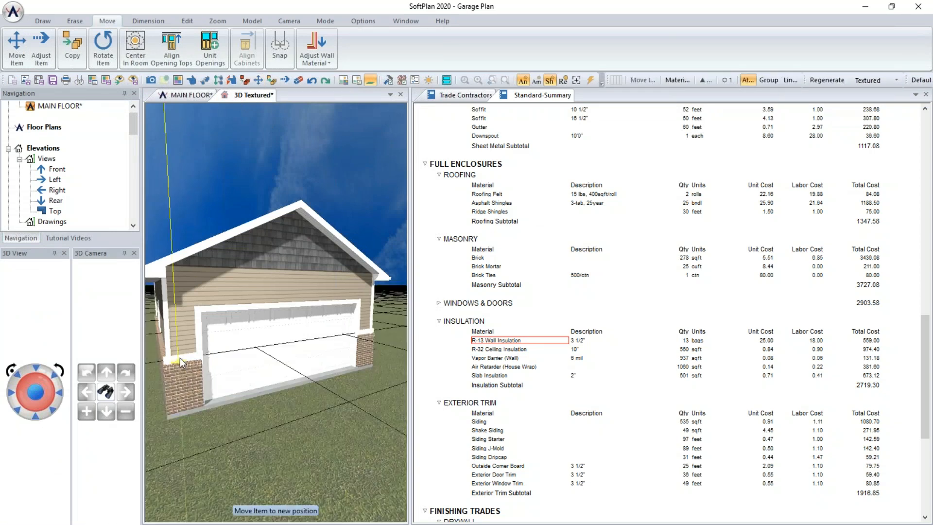
pyautogui.click(174, 269)
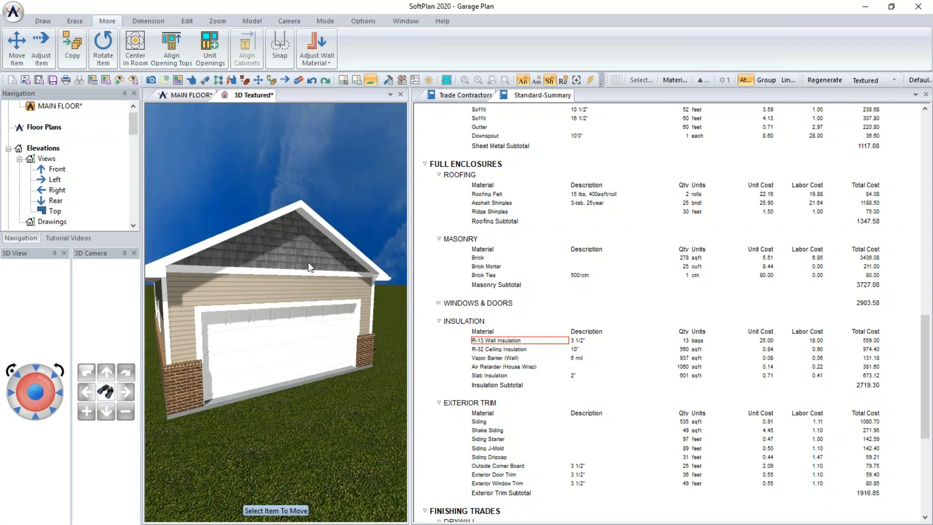
# Open the report's project materials list and search it for "banding".
pyautogui.scroll(-3, 538, 366)
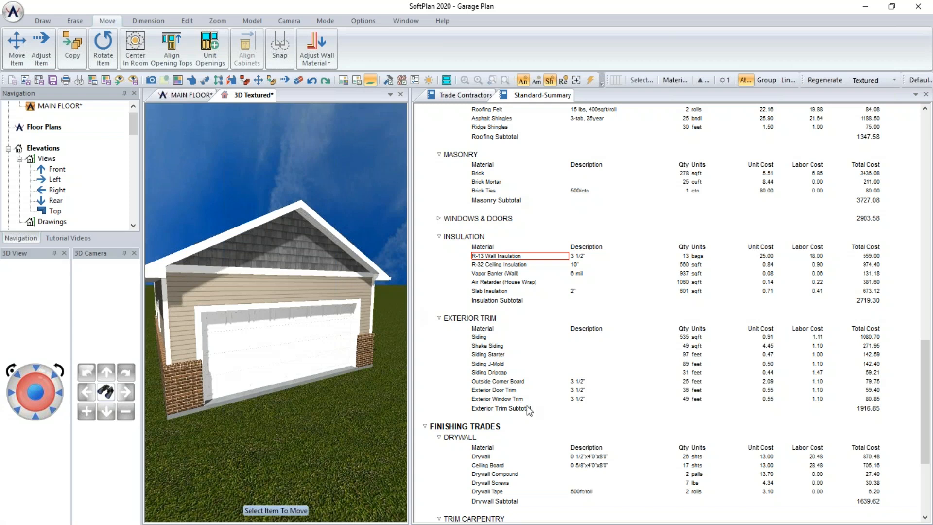
pyautogui.click(518, 97)
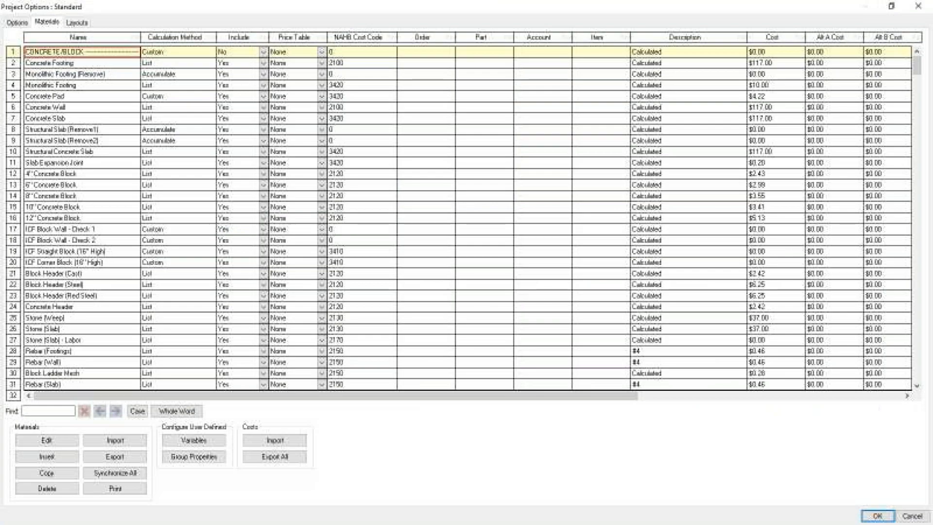
pyautogui.click(56, 410)
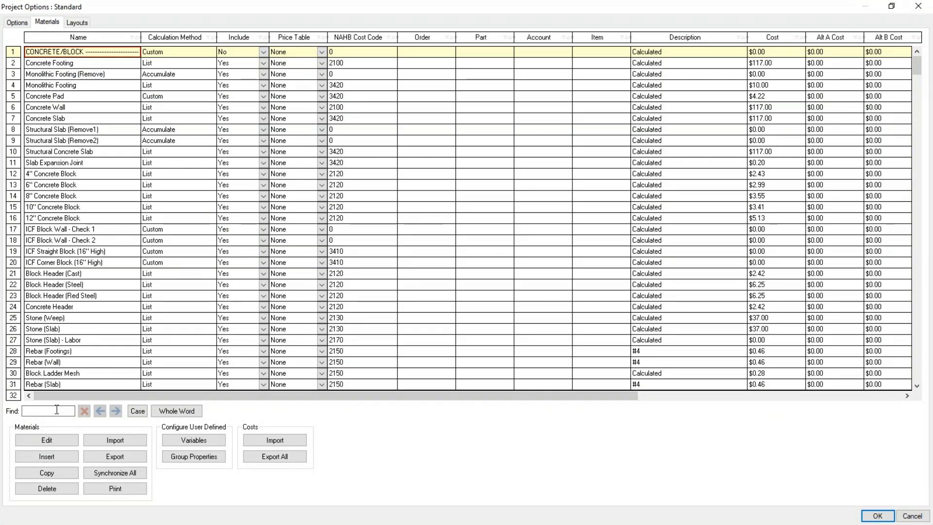
pyautogui.write('ba')
pyautogui.write('nd')
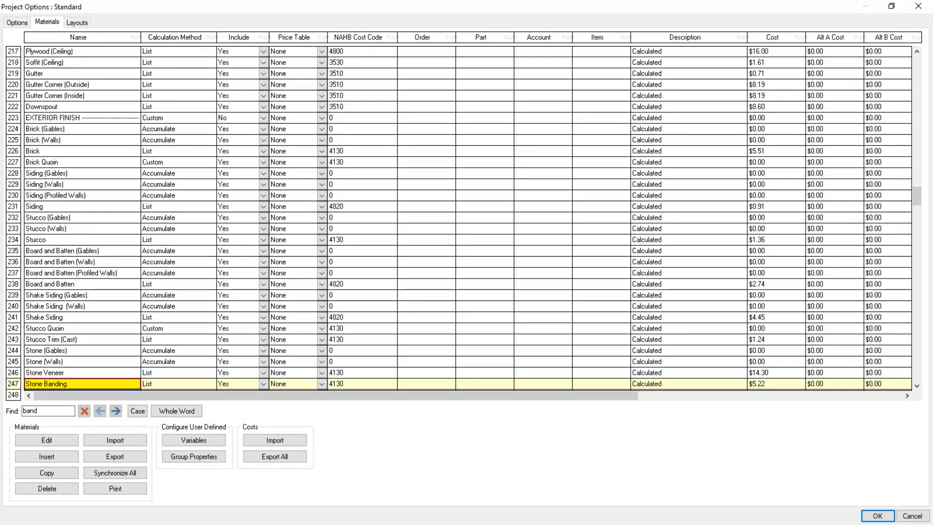
pyautogui.write('ing')
pyautogui.scroll(-2, 130, 322)
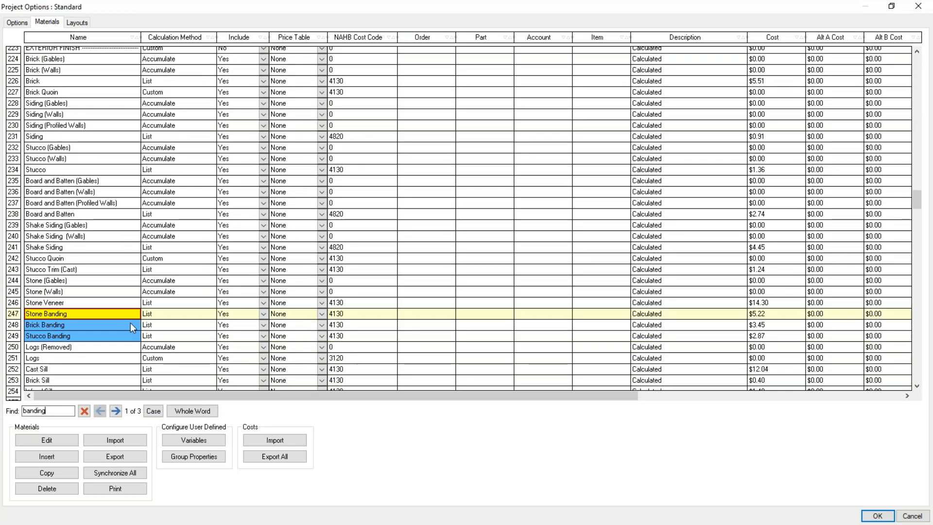
# Copy the Stucco Banding material and insert the duplicate directly below the original in the materials list.
pyautogui.click(48, 336)
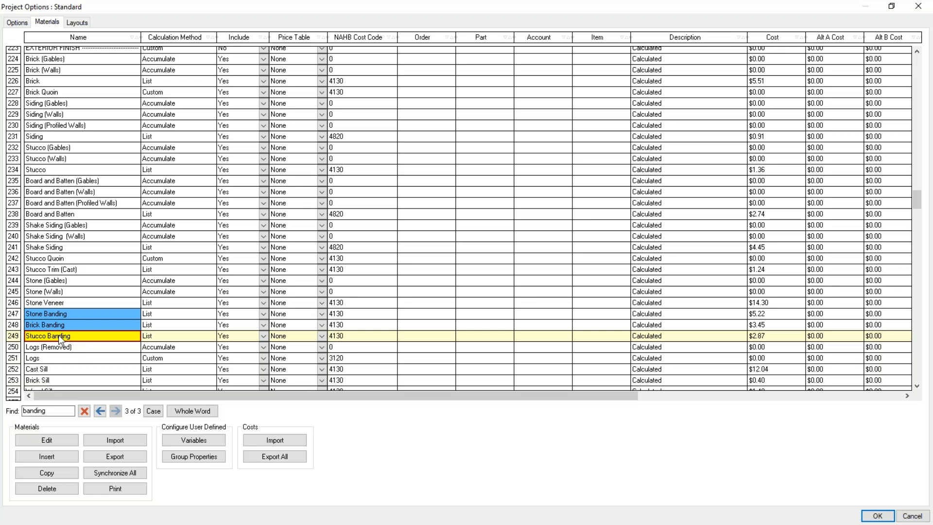
pyautogui.click(82, 412)
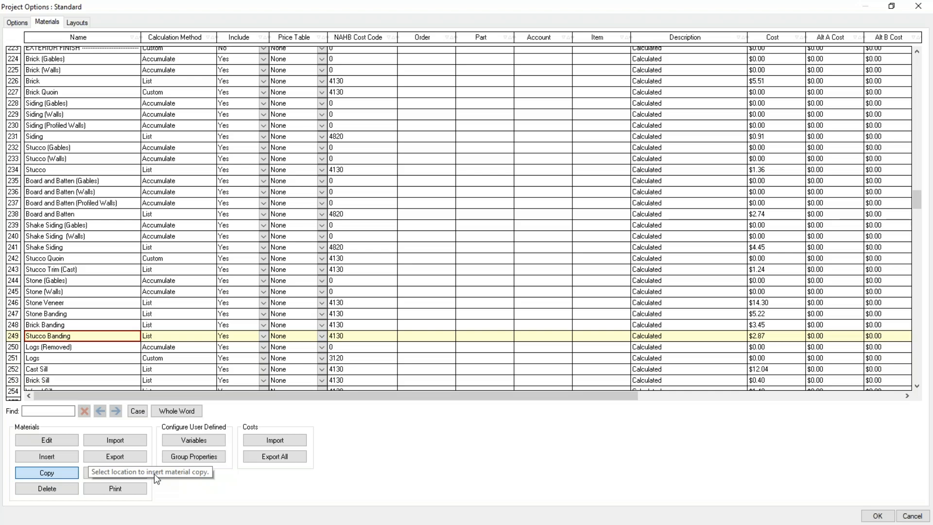
pyautogui.click(48, 339)
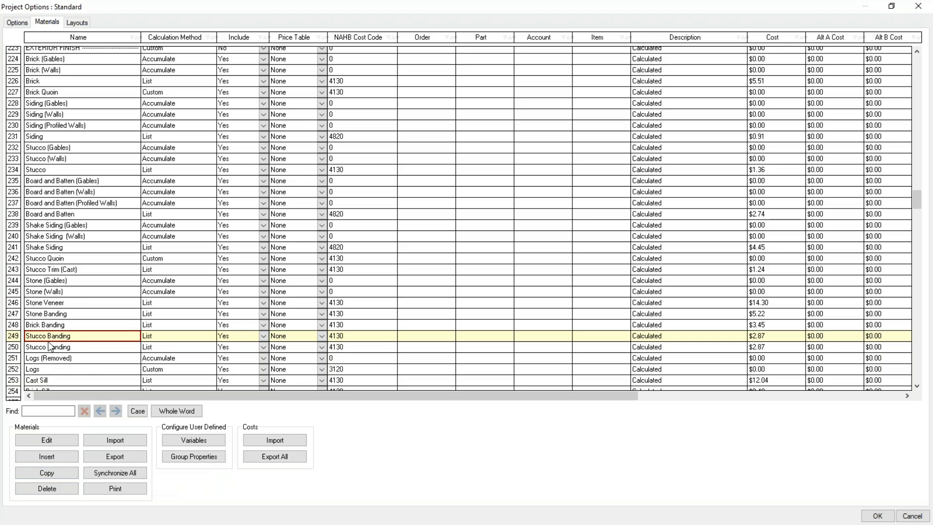
# Open the setup of the duplicated Stucco Banding material and rename it Banding Board.
pyautogui.click(51, 346)
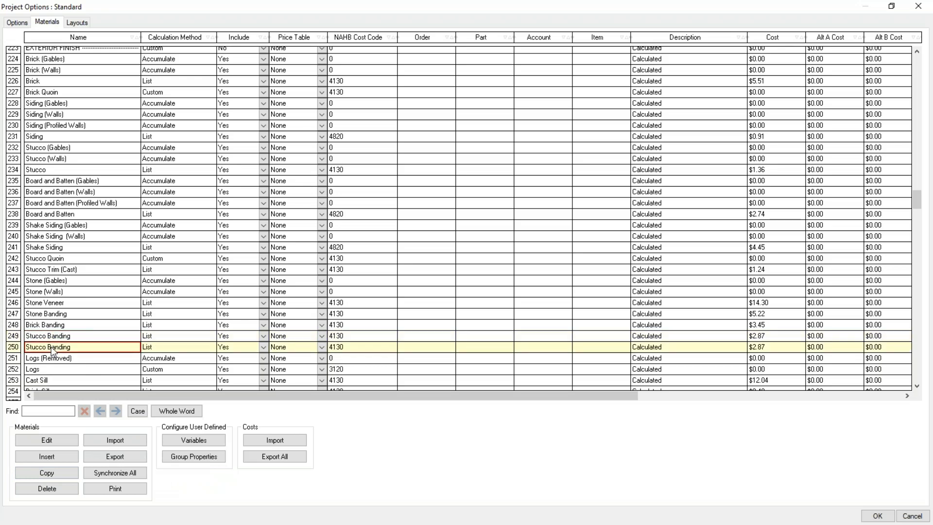
pyautogui.click(52, 441)
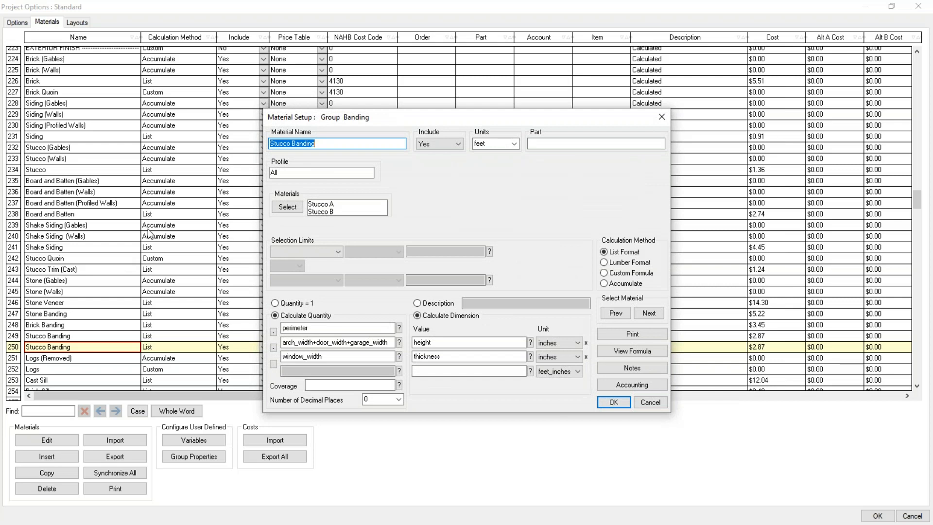
pyautogui.write('Badning Boar')
pyautogui.moveTo(281, 144); pyautogui.dragTo(315, 143)
pyautogui.press('BackSpace')
pyautogui.press('BackSpace')
pyautogui.write('nding Board')
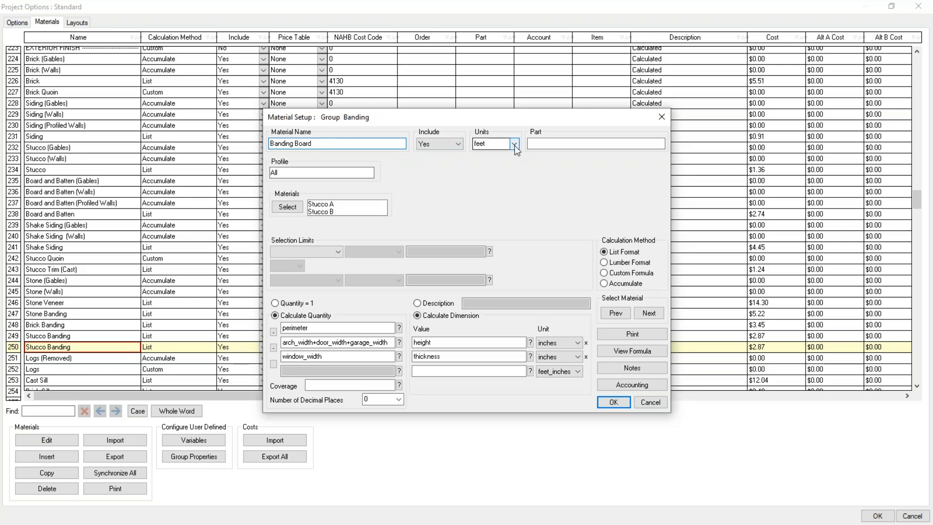
# Replace Stucco A and Stucco B with Poly as the Banding Board's material, and apply the changes to the report.
pyautogui.click(287, 207)
pyautogui.click(507, 341)
pyautogui.click(509, 334)
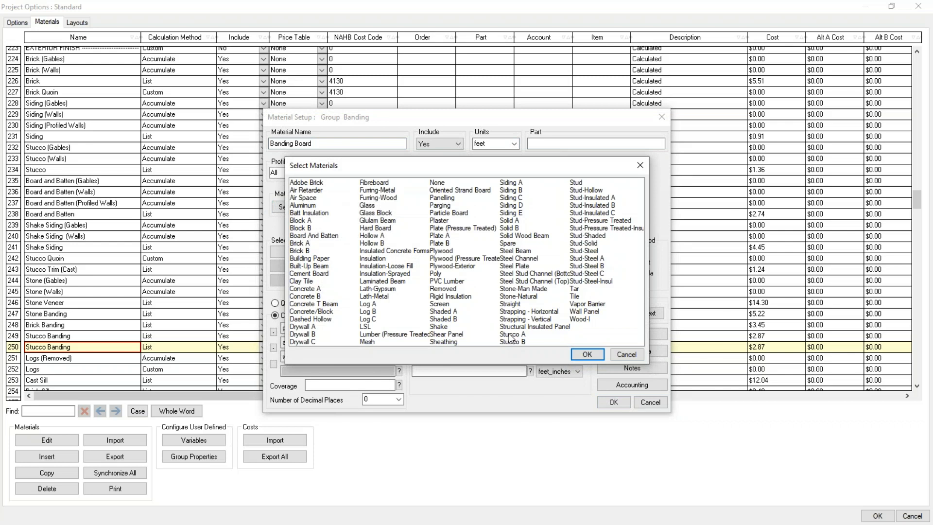
pyautogui.click(438, 274)
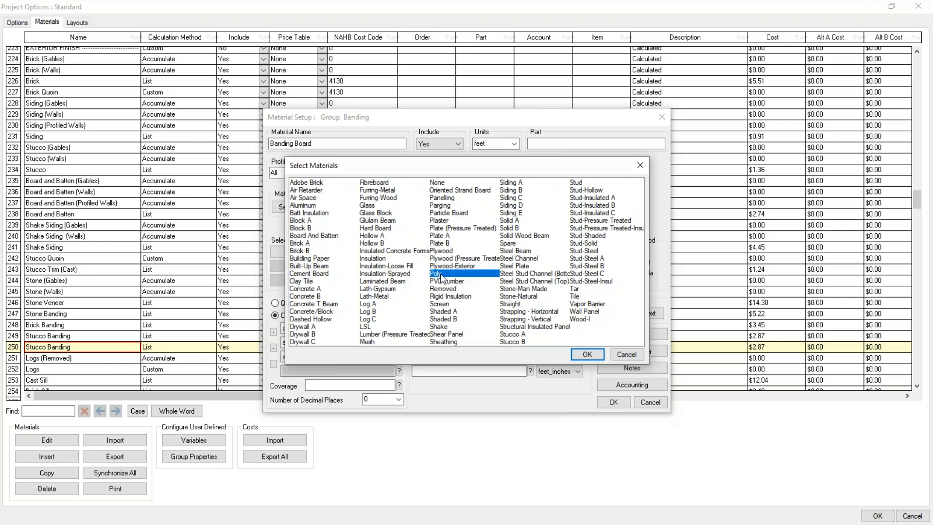
pyautogui.click(577, 354)
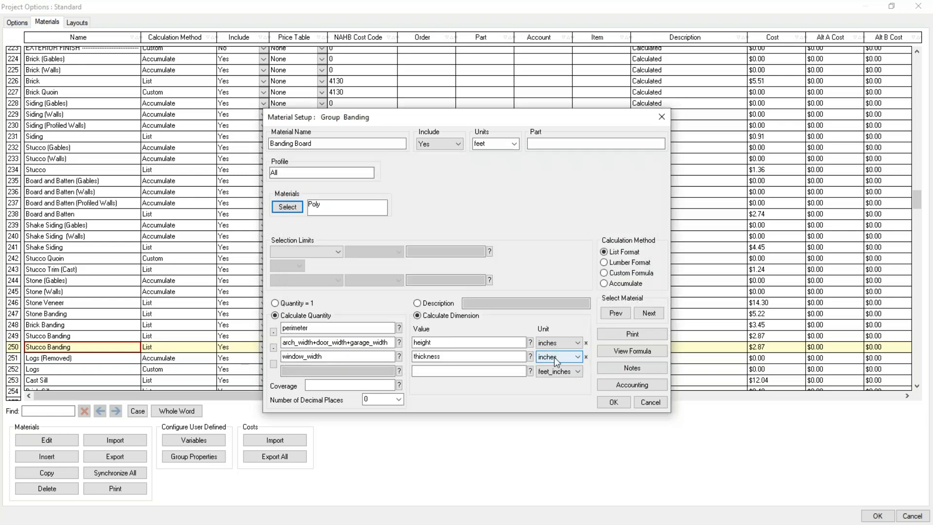
pyautogui.click(613, 402)
pyautogui.click(445, 311)
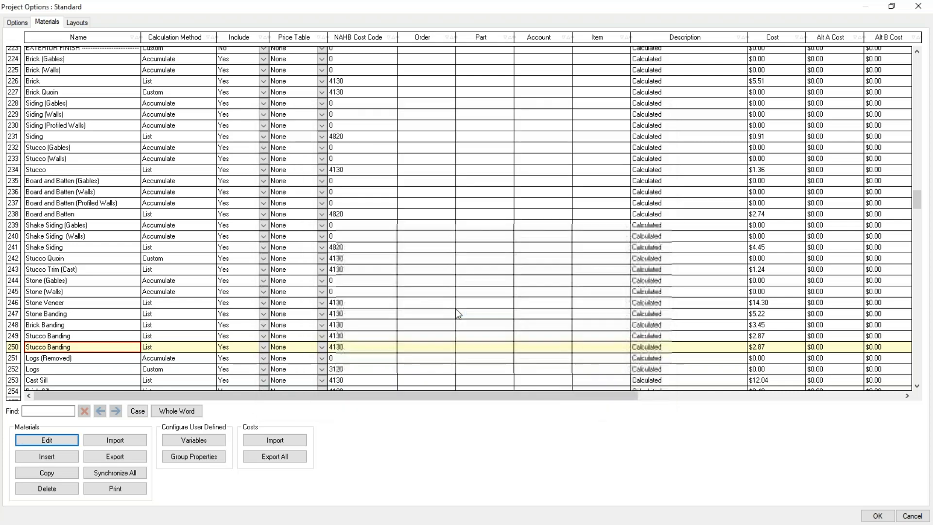
pyautogui.click(876, 515)
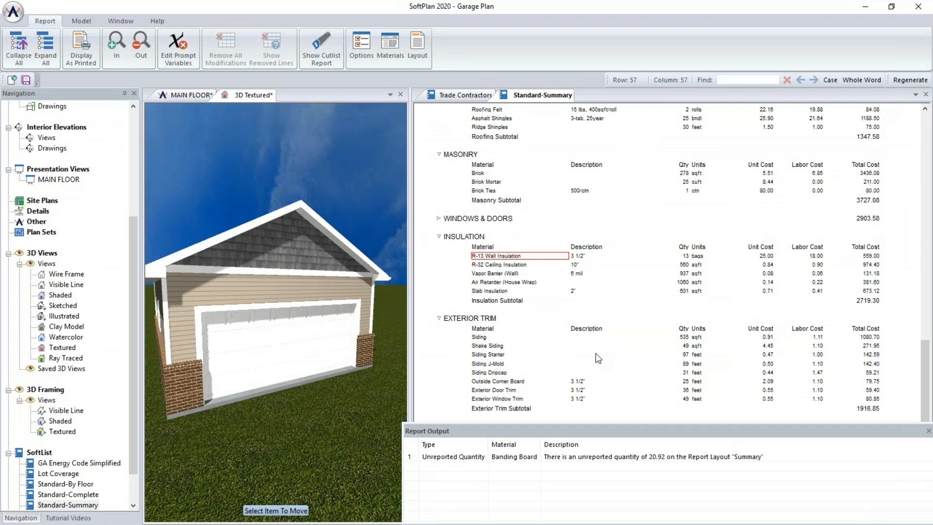
# Add the unreported Banding Board to the Summary layout's Exterior Trim group below Wall Trim Splash Board, and save the layout.
pyautogui.scroll(-3, 590, 350)
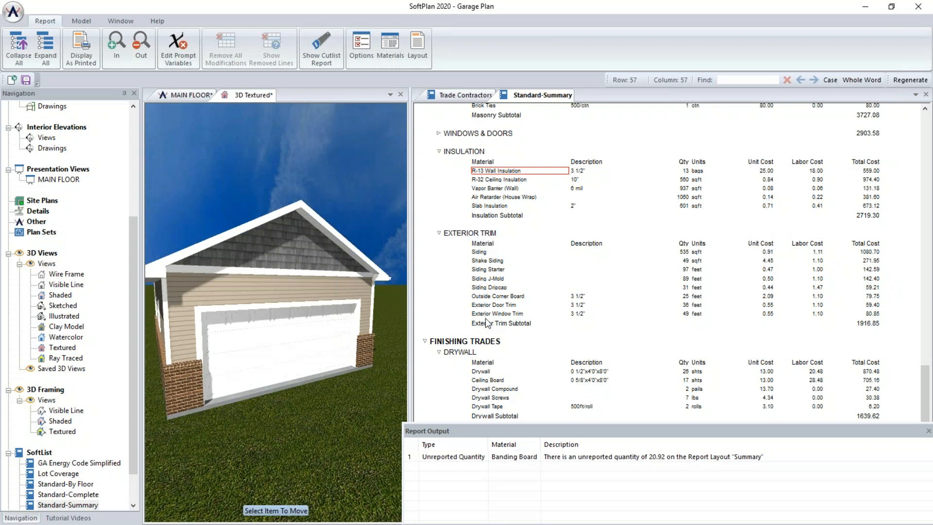
pyautogui.click(479, 456)
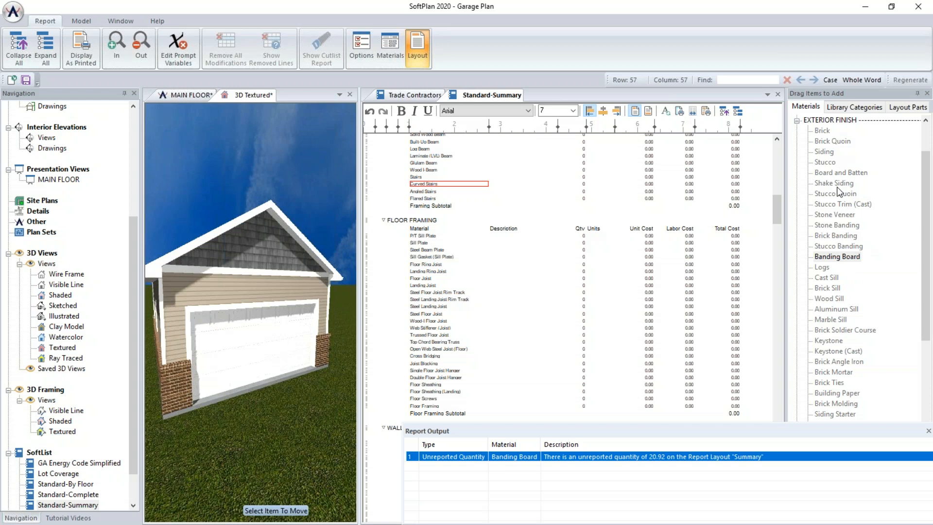
pyautogui.click(778, 208)
pyautogui.moveTo(779, 208); pyautogui.dragTo(791, 355)
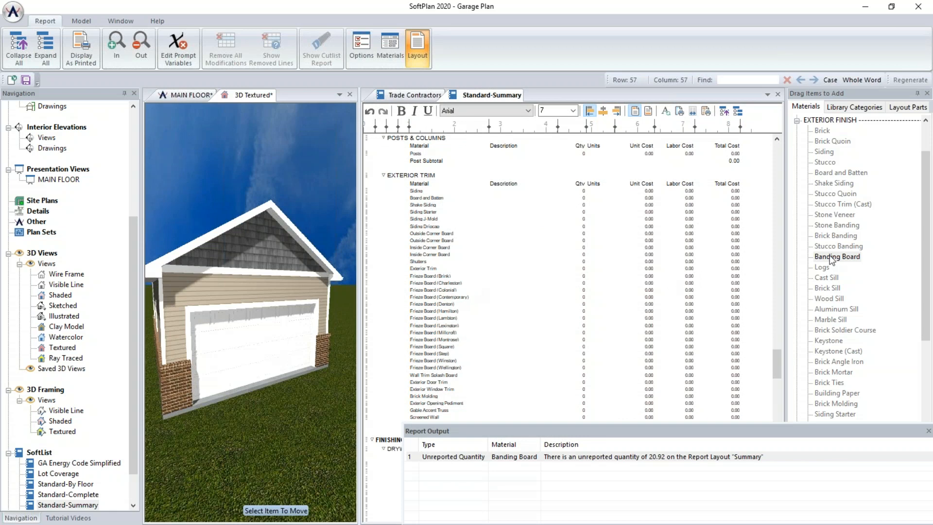
pyautogui.moveTo(834, 259); pyautogui.dragTo(463, 381)
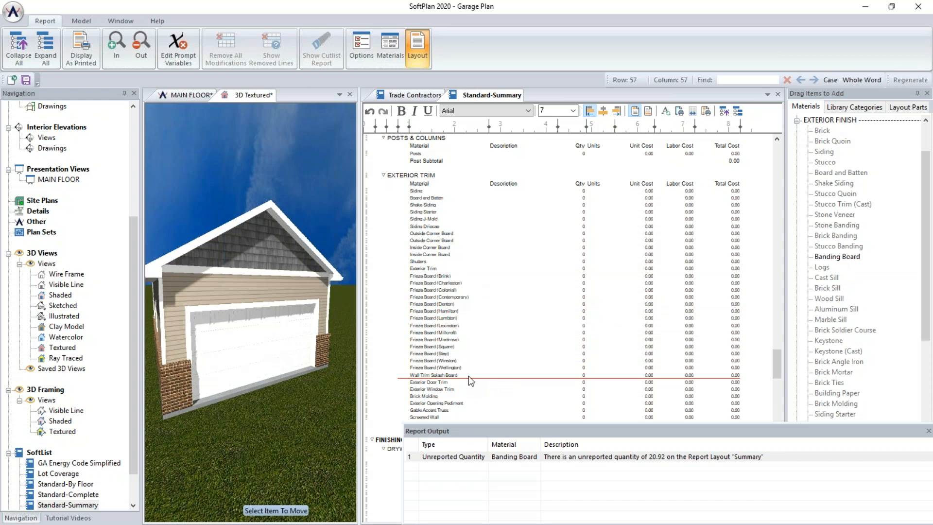
pyautogui.click(468, 375)
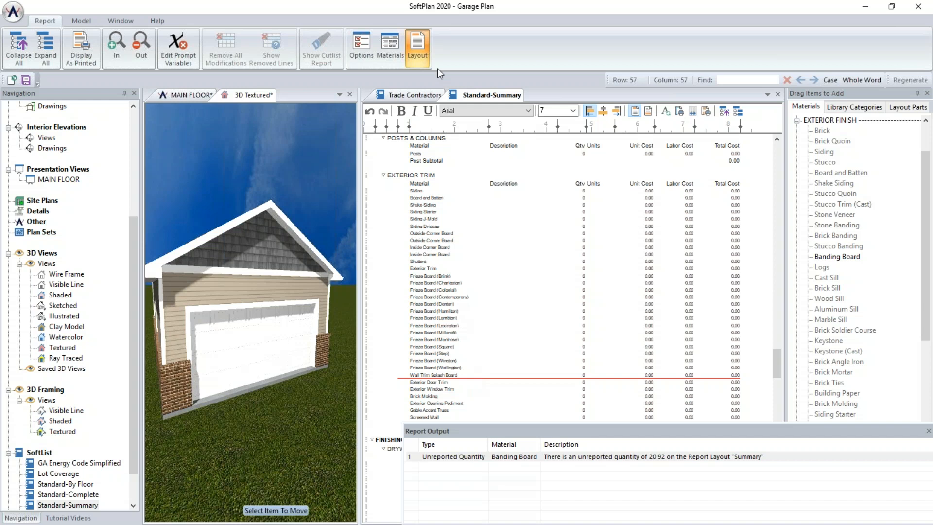
pyautogui.click(424, 40)
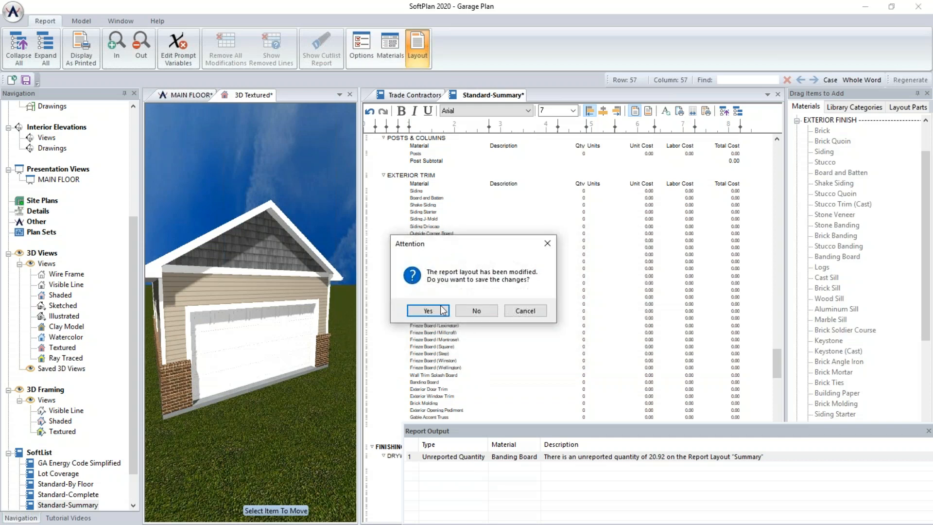
pyautogui.click(427, 311)
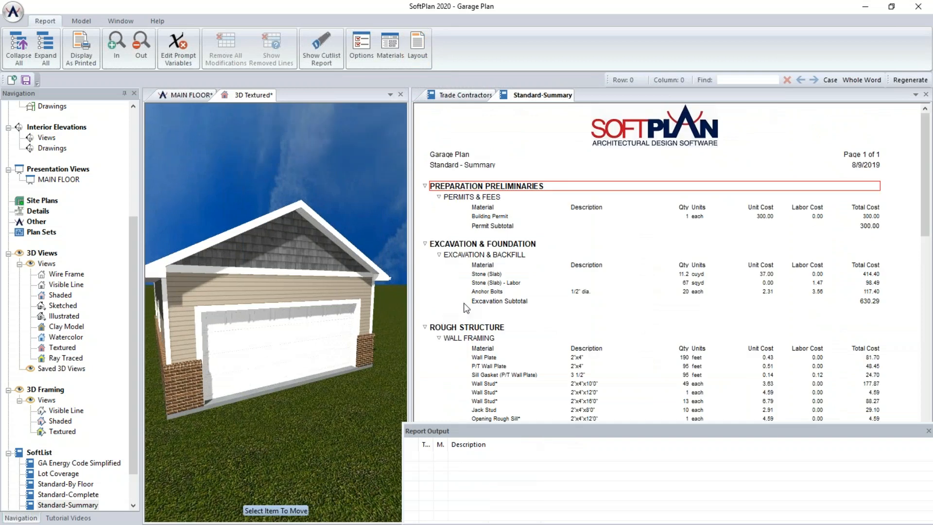
# Find the Banding Board line under Exterior Trim in the regenerated summary report and select it.
pyautogui.scroll(-15, 496, 292)
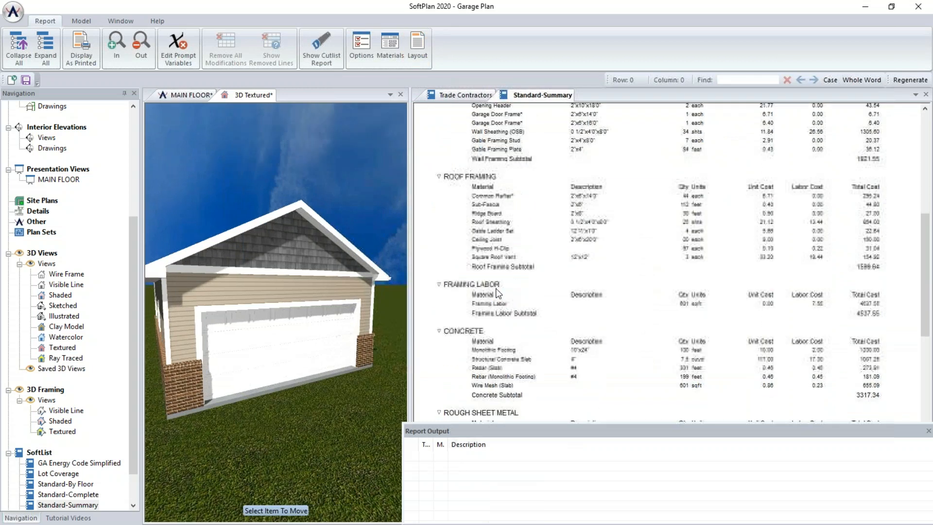
pyautogui.scroll(-12, 497, 292)
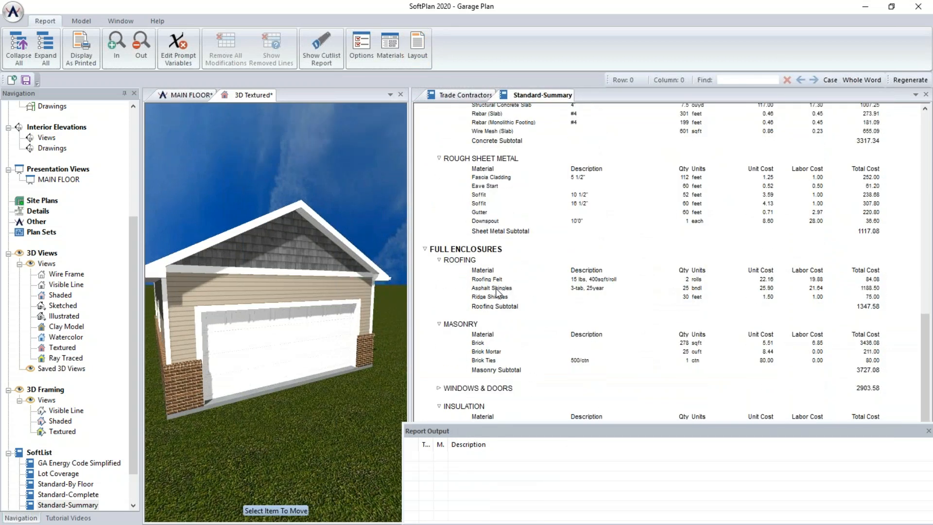
pyautogui.click(489, 305)
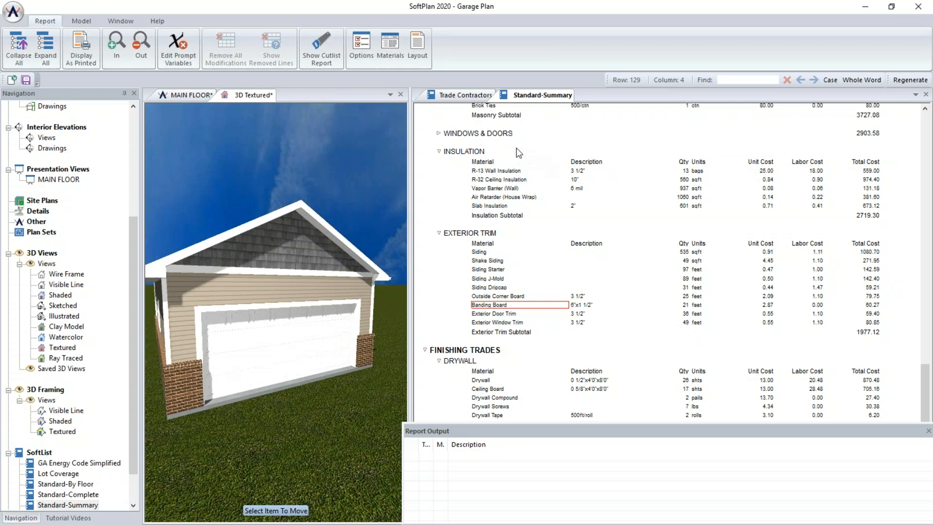
# Open the Summary layout in the project options and delete its Labor Cost column.
pyautogui.click(383, 48)
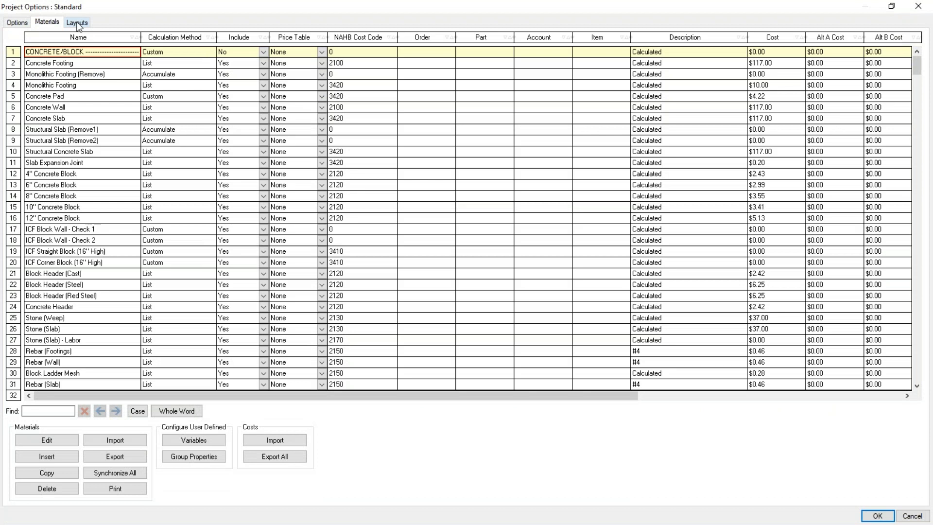
pyautogui.click(77, 23)
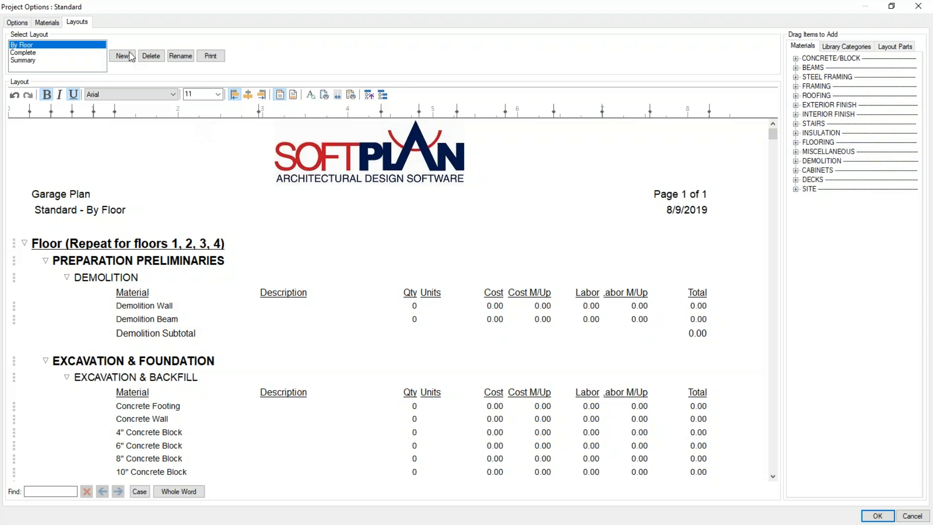
pyautogui.click(34, 61)
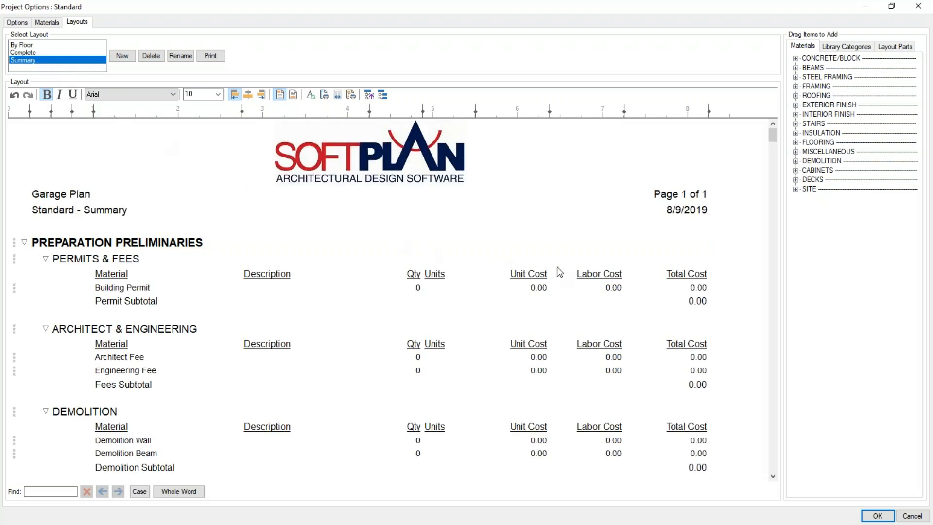
pyautogui.rightClick(590, 277)
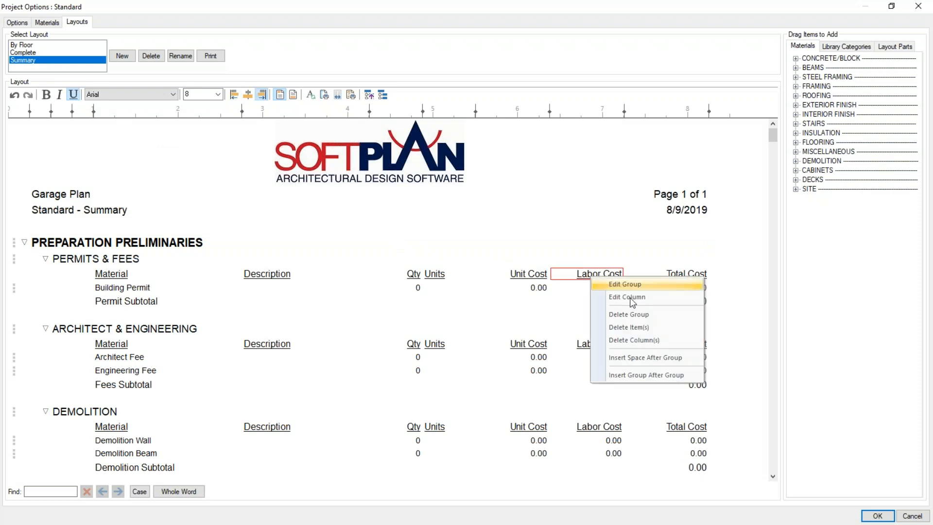
pyautogui.click(652, 342)
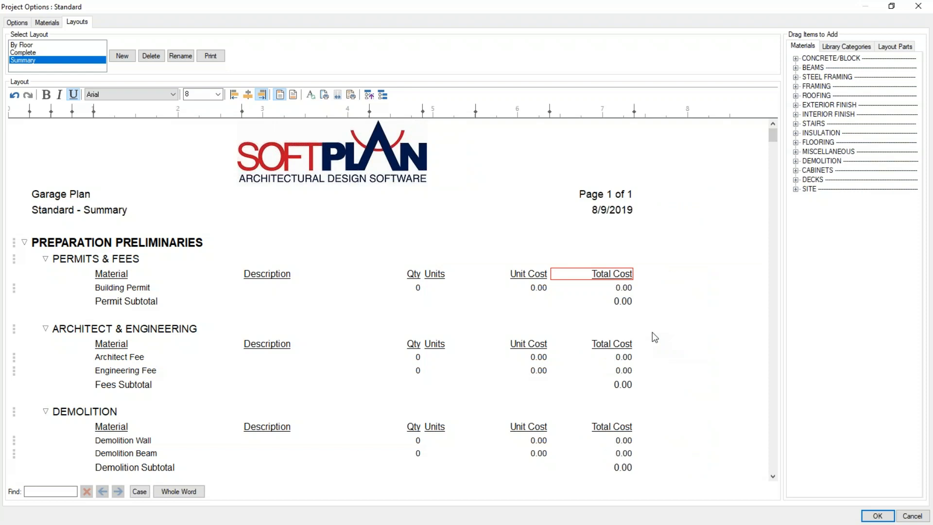
# Change the Unit Cost column's options in the Summary layout so that it includes labor markup.
pyautogui.rightClick(525, 278)
pyautogui.click(545, 298)
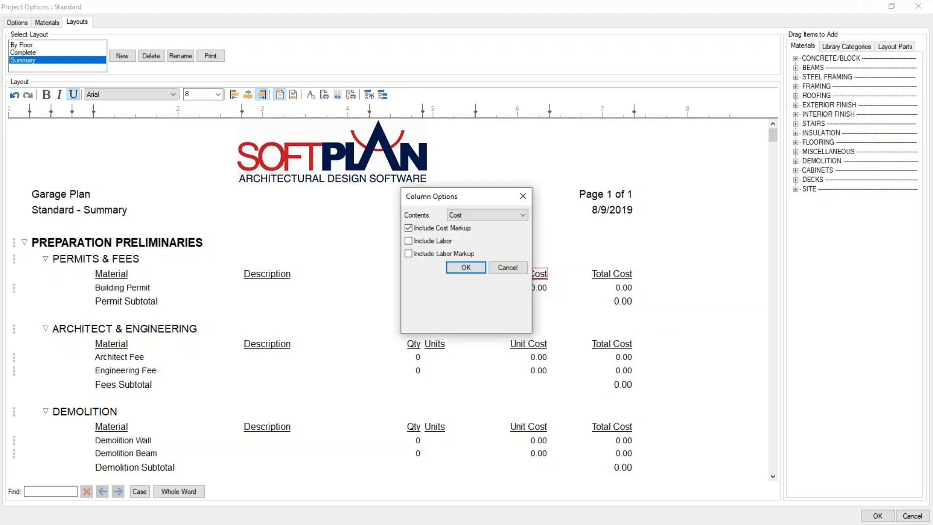
pyautogui.click(409, 253)
pyautogui.click(475, 271)
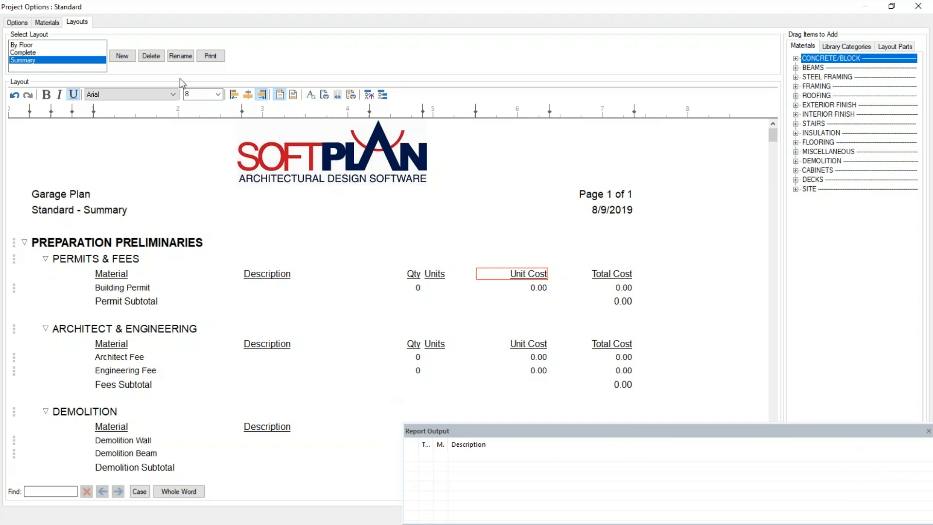
# Show the Standard configuration's general report options, and apply the layout changes to the summary report.
pyautogui.click(19, 23)
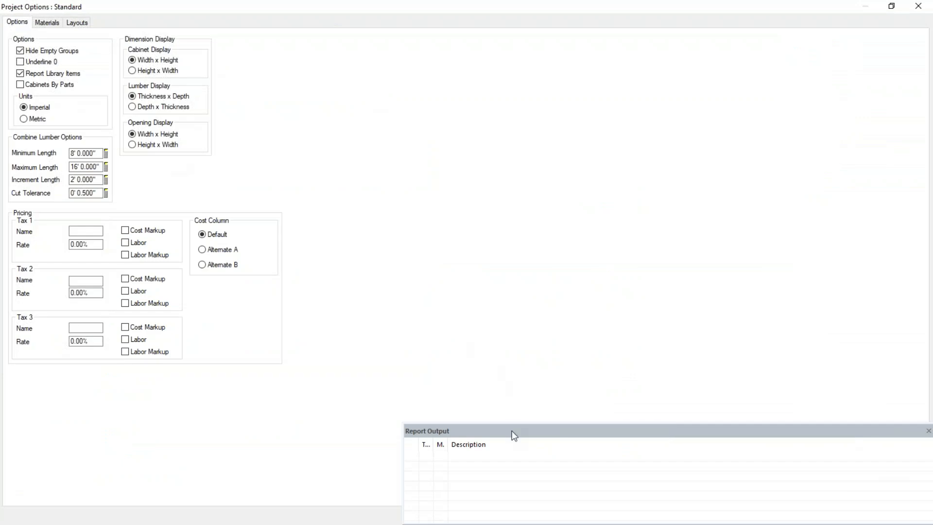
pyautogui.hotkey('alt', 'Tab')
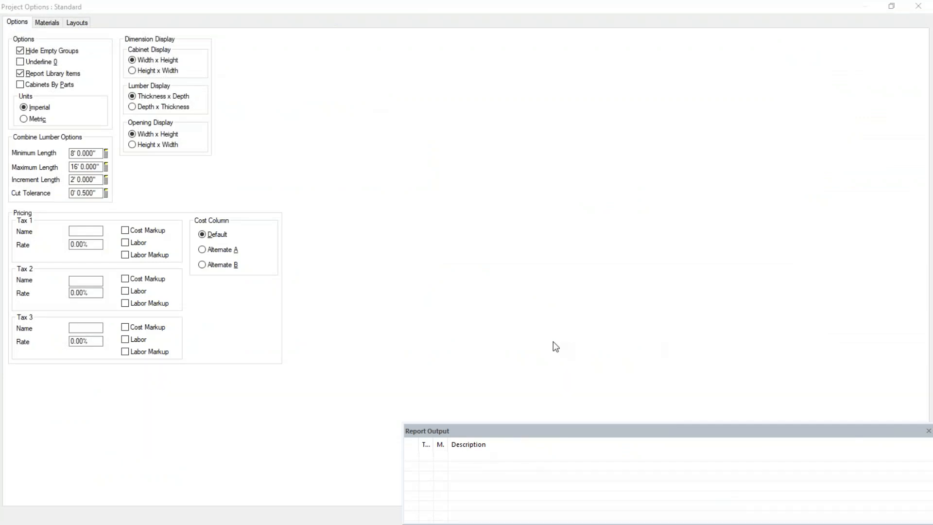
pyautogui.doubleClick(135, 11)
pyautogui.click(641, 444)
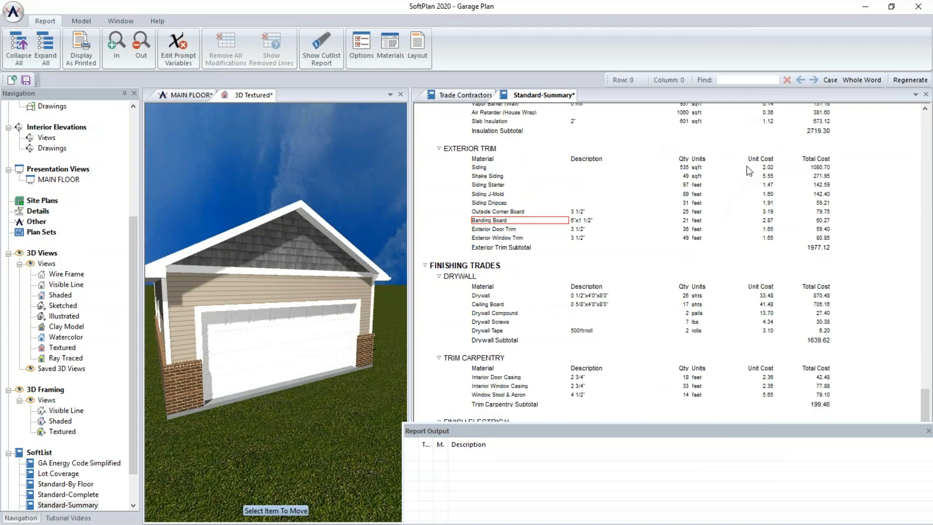
# Review the unit costs in the regenerated summary report and select the Brick line under Masonry.
pyautogui.scroll(6, 748, 165)
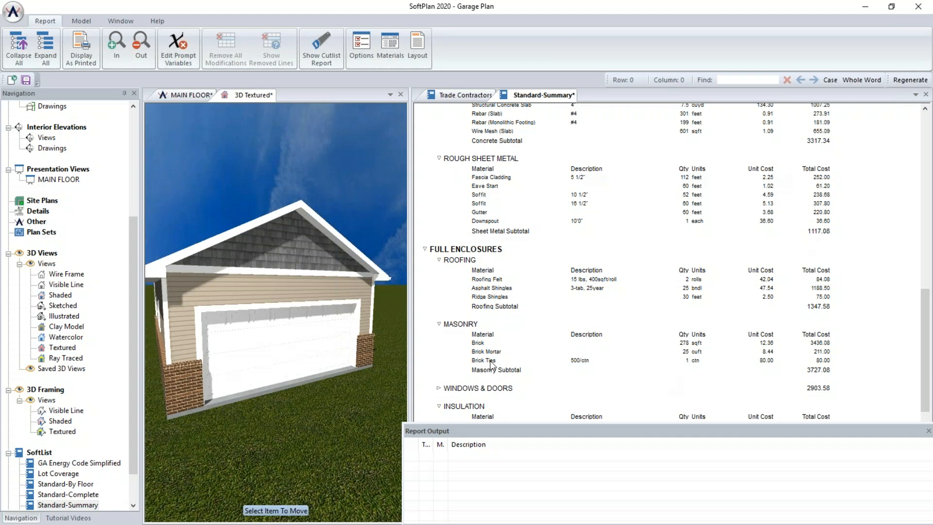
pyautogui.click(479, 347)
pyautogui.scroll(-5, 478, 349)
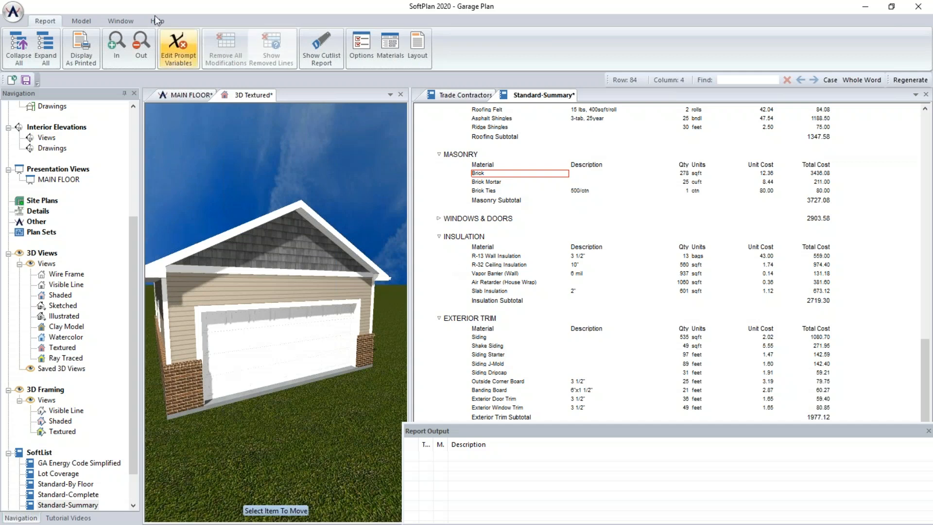
# Create a new SoftList report configuration named Exterior Finishes in the project options without copying an existing one.
pyautogui.click(7, 10)
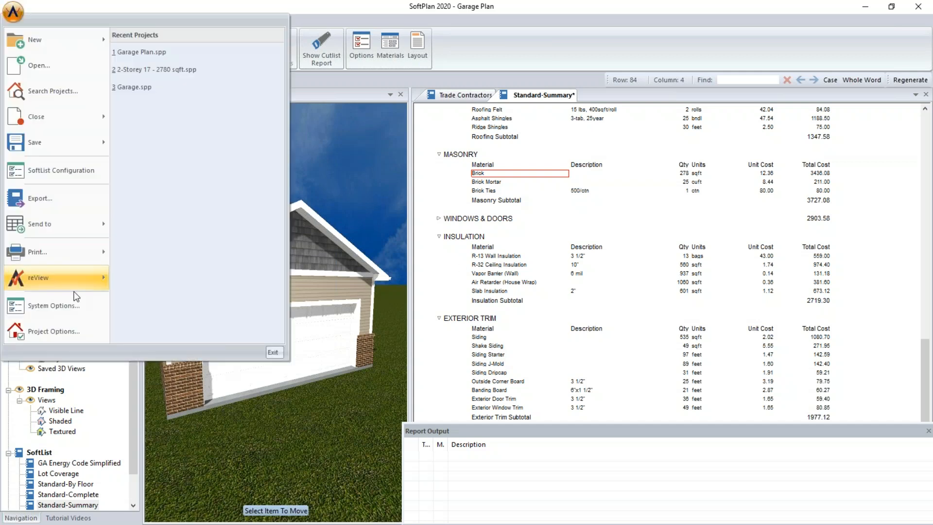
pyautogui.click(72, 334)
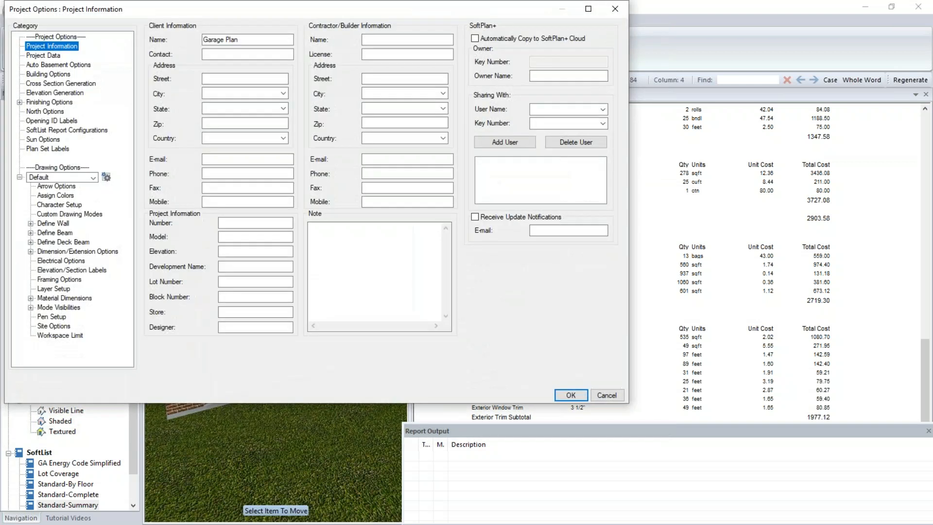
pyautogui.click(44, 130)
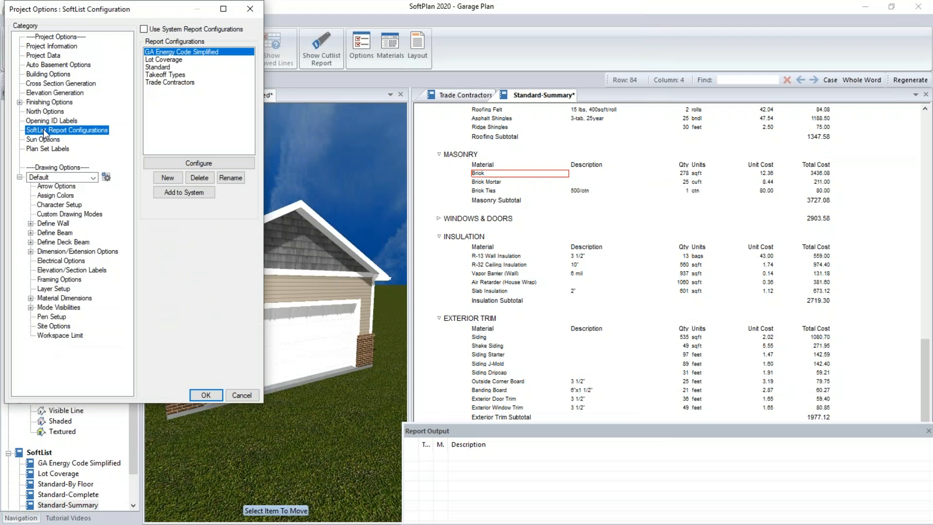
pyautogui.click(165, 179)
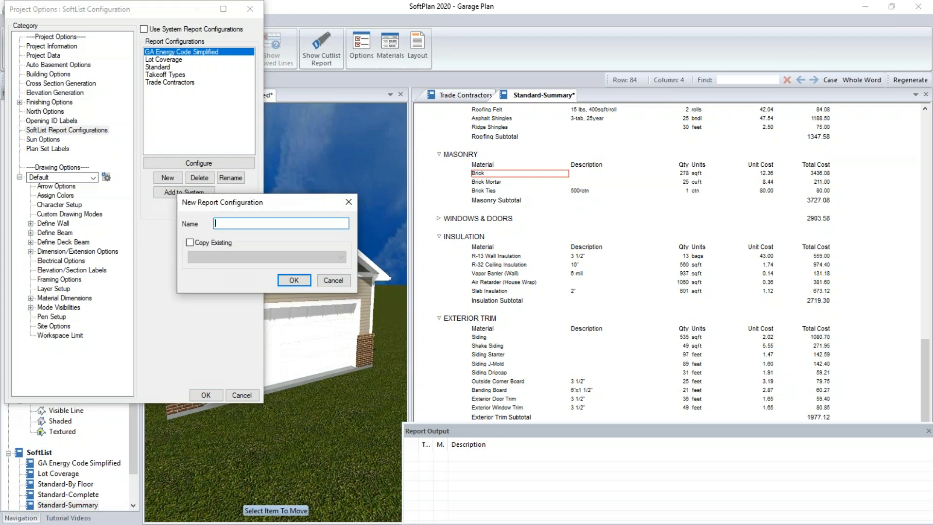
pyautogui.write('Exterior Finishes')
pyautogui.click(305, 279)
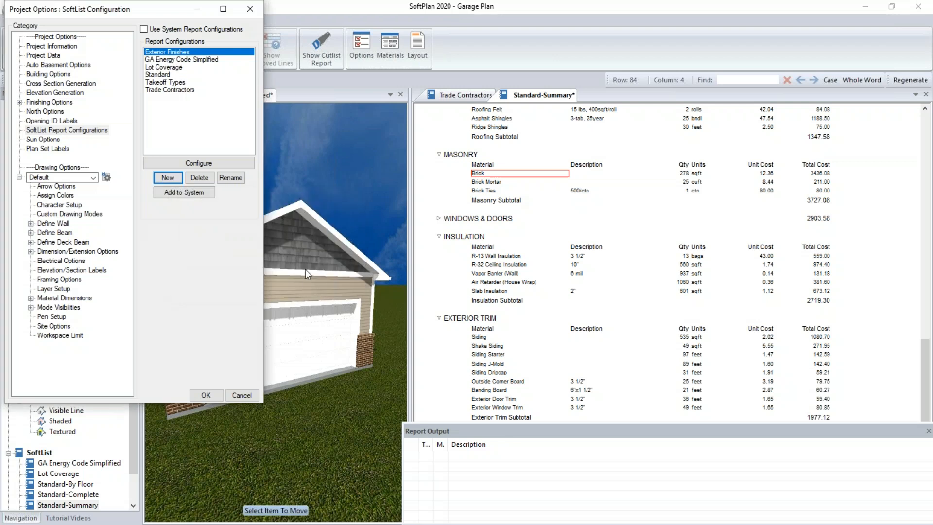
# Open the Standard configuration's materials and search for "asph" to select Asphalt Shingles.
pyautogui.click(162, 76)
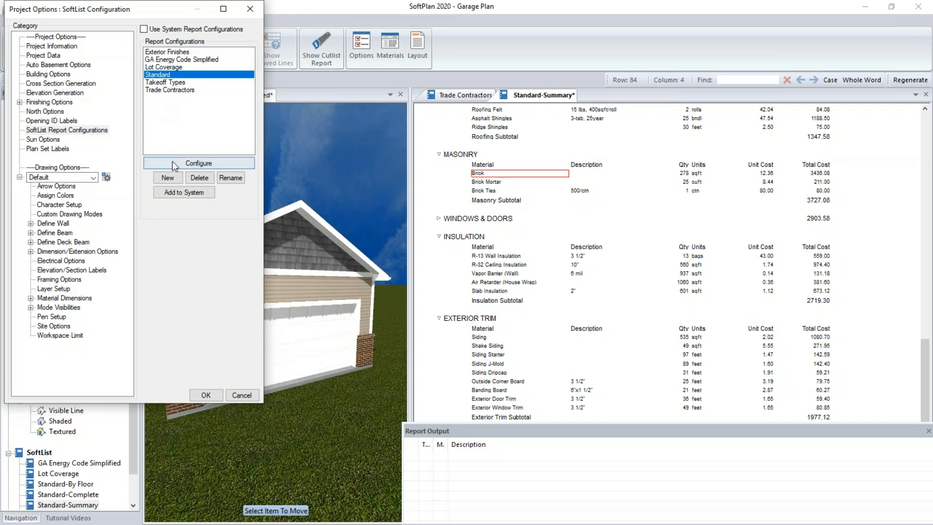
pyautogui.click(198, 163)
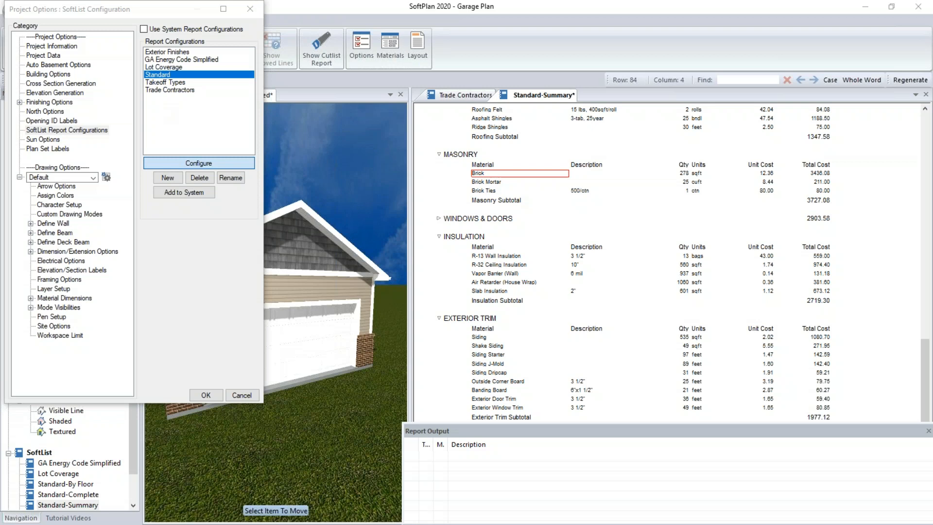
pyautogui.click(198, 163)
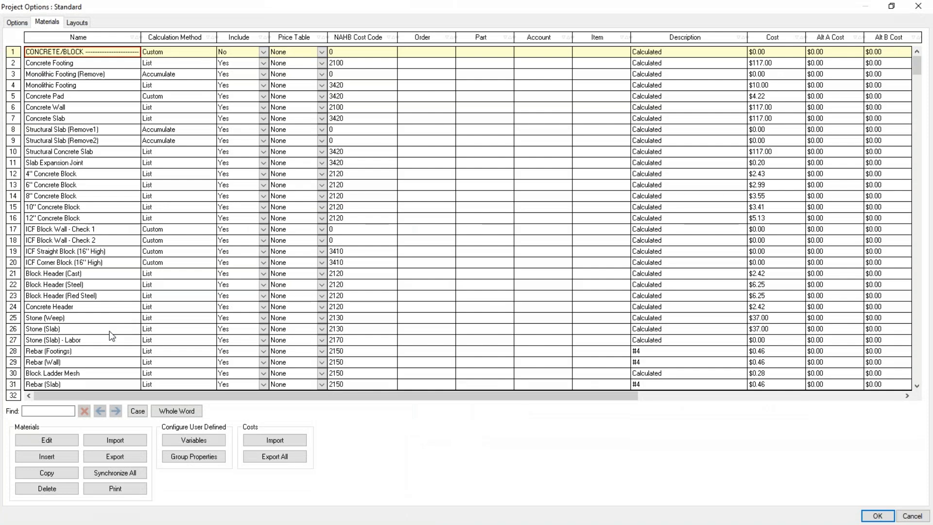
pyautogui.click(40, 411)
pyautogui.write('asph')
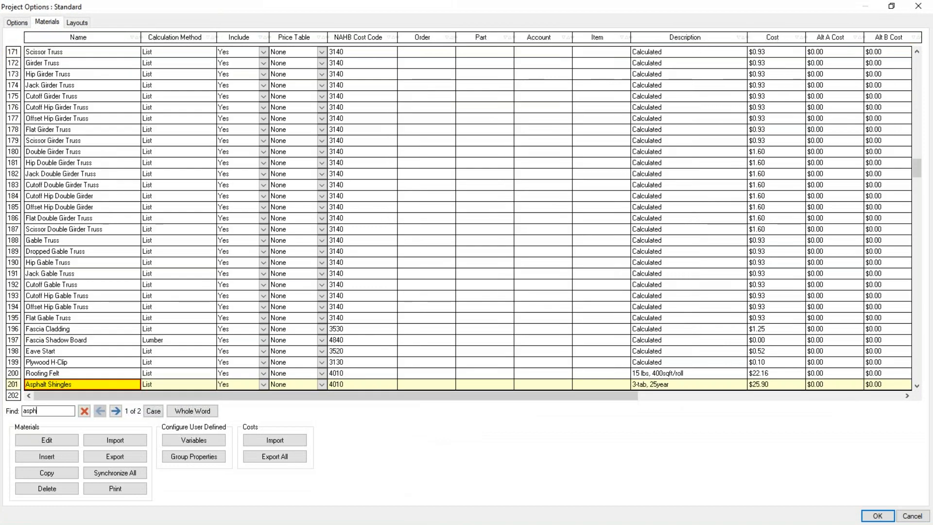
# Add Brick and Siding to the material selection, including their Gables, Walls and Profiled Walls entries but not Brick Quoin.
pyautogui.scroll(-7, 77, 250)
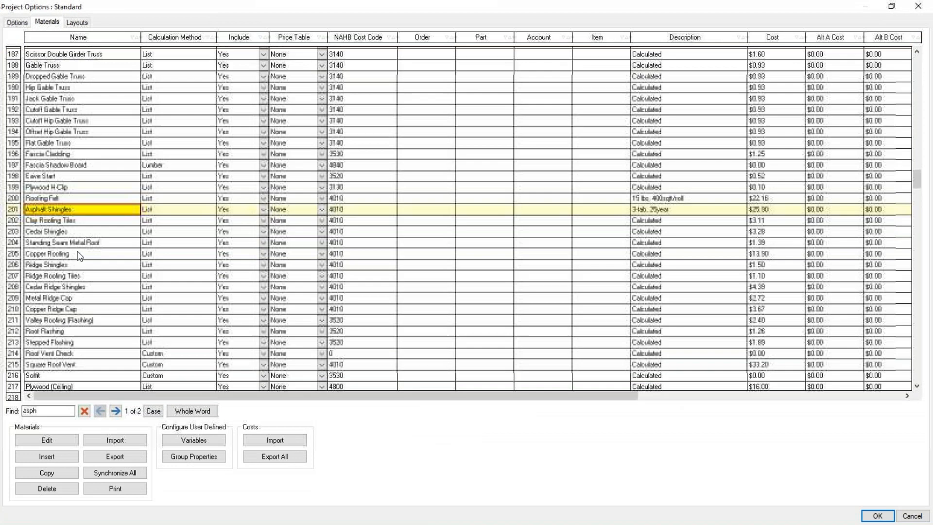
pyautogui.scroll(-2, 75, 372)
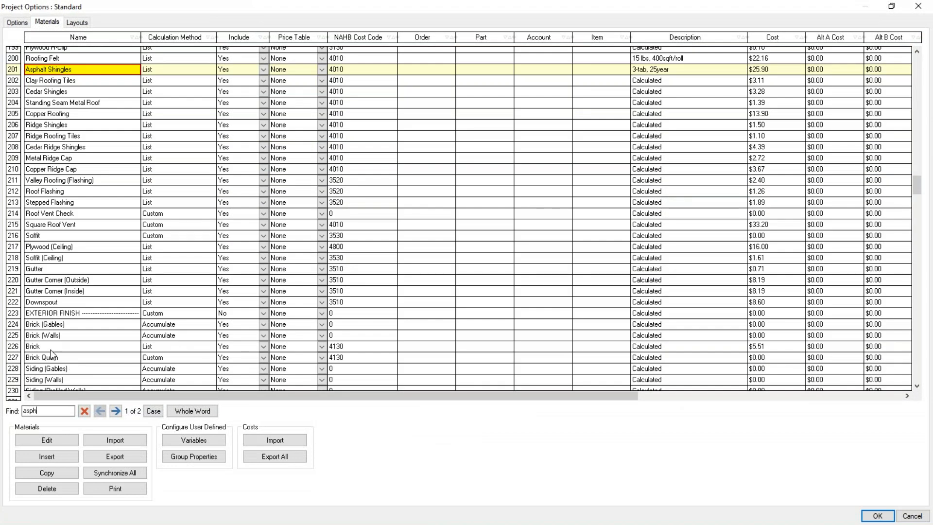
pyautogui.scroll(-1, 54, 359)
pyautogui.scroll(-1, 52, 360)
pyautogui.scroll(3, 52, 355)
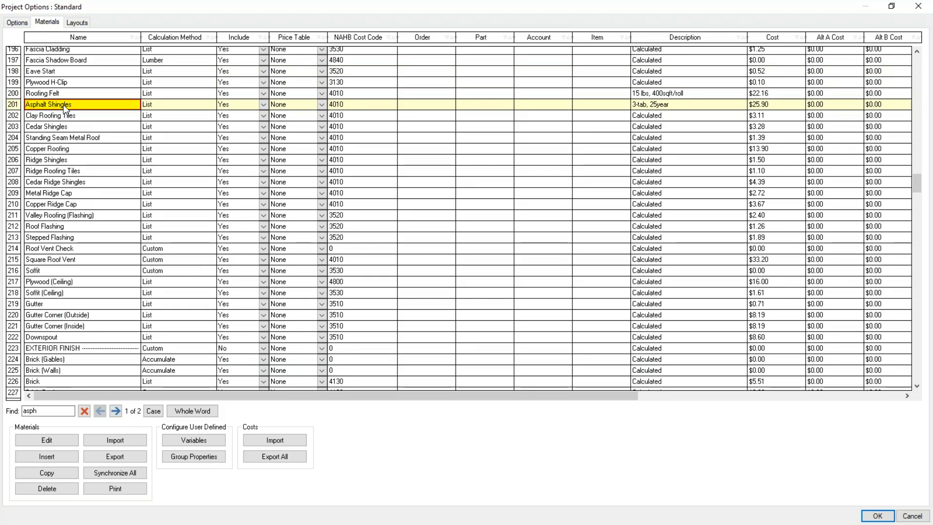
pyautogui.scroll(-3, 75, 217)
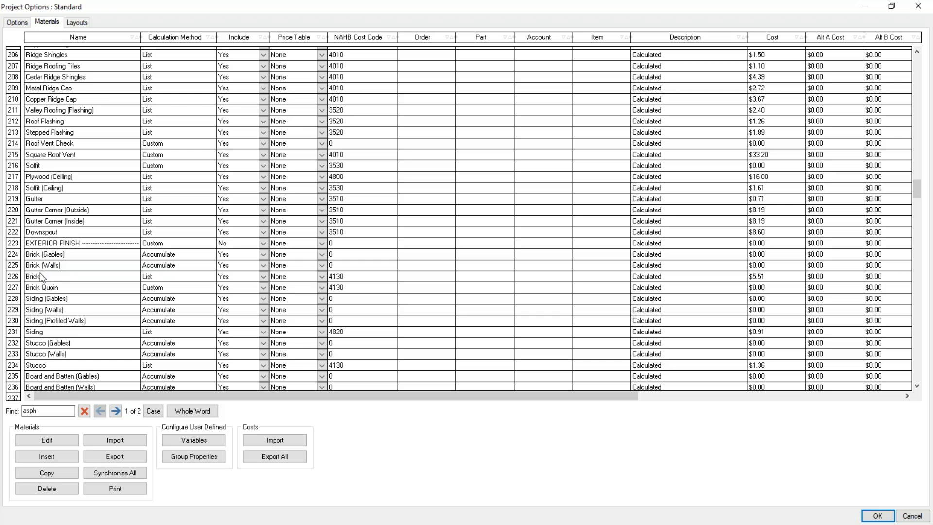
pyautogui.click(61, 256)
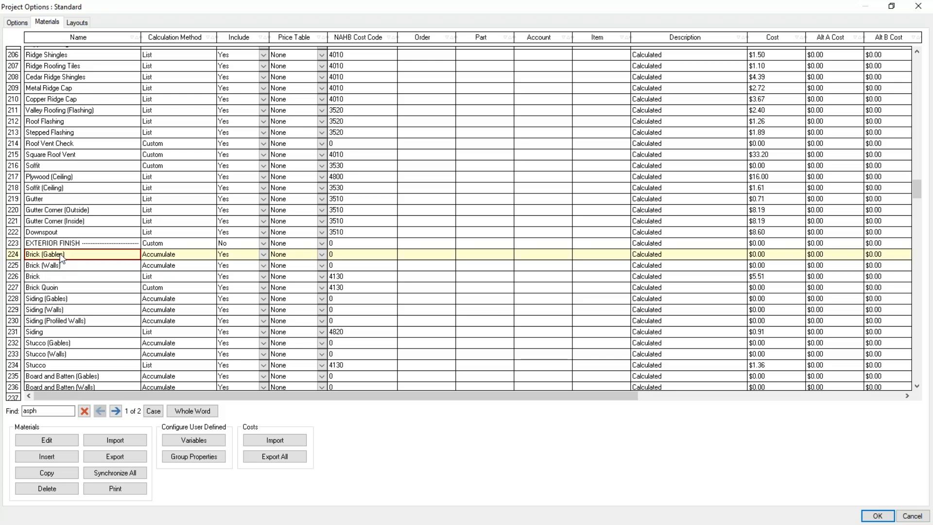
pyautogui.keyDown('ctrl'); pyautogui.click(54, 267); pyautogui.keyUp('ctrl')
pyautogui.keyDown('ctrl'); pyautogui.click(46, 274); pyautogui.keyUp('ctrl')
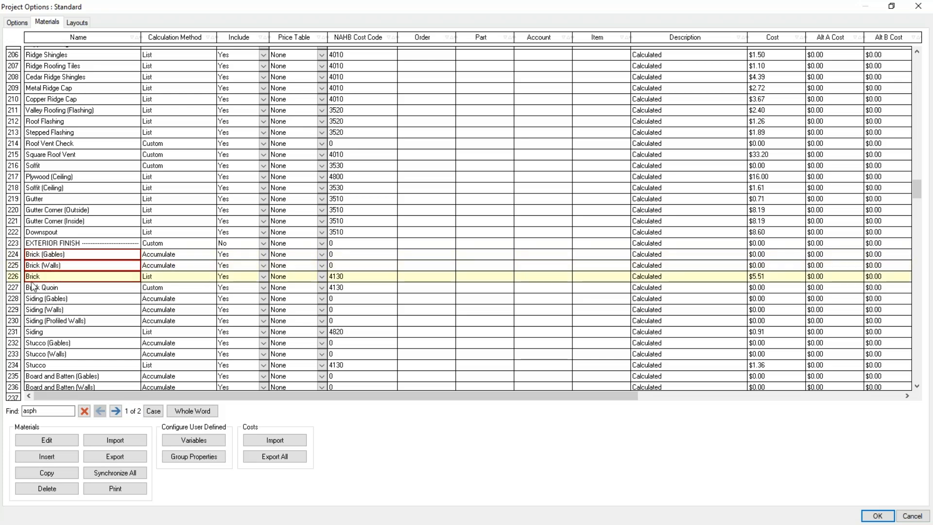
pyautogui.keyDown('ctrl'); pyautogui.click(67, 298); pyautogui.keyUp('ctrl')
pyautogui.keyDown('ctrl'); pyautogui.click(52, 310); pyautogui.keyUp('ctrl')
pyautogui.keyDown('ctrl'); pyautogui.click(57, 321); pyautogui.keyUp('ctrl')
pyautogui.keyDown('ctrl'); pyautogui.click(73, 331); pyautogui.keyUp('ctrl')
# Extend the material selection with Stucco, Board and Batten, and Shake Siding, including their Gables, Walls and Profiled Walls entries.
pyautogui.scroll(-1, 90, 336)
pyautogui.keyDown('ctrl'); pyautogui.click(51, 308); pyautogui.keyUp('ctrl')
pyautogui.keyDown('ctrl'); pyautogui.click(49, 319); pyautogui.keyUp('ctrl')
pyautogui.keyDown('ctrl'); pyautogui.click(49, 330); pyautogui.keyUp('ctrl')
pyautogui.keyDown('ctrl'); pyautogui.click(56, 340); pyautogui.keyUp('ctrl')
pyautogui.keyDown('ctrl'); pyautogui.click(85, 353); pyautogui.keyUp('ctrl')
pyautogui.keyDown('ctrl'); pyautogui.click(90, 365); pyautogui.keyUp('ctrl')
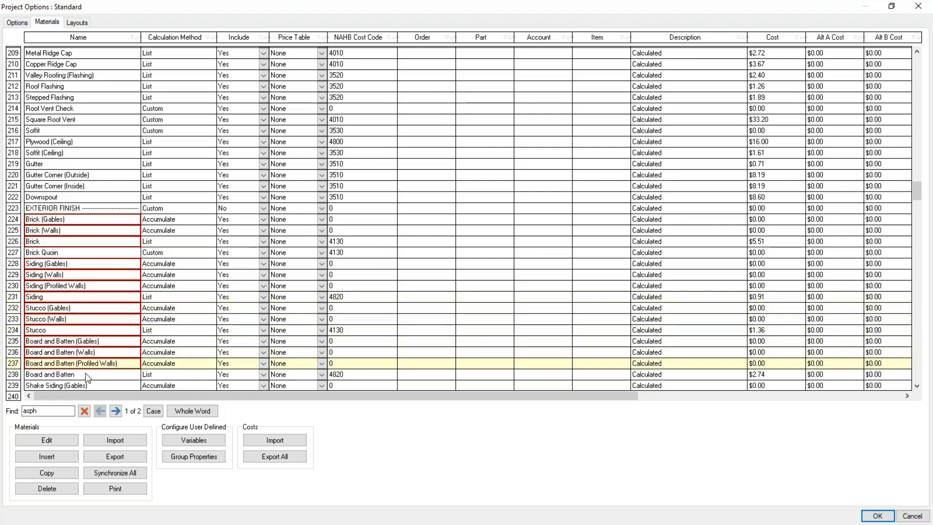
pyautogui.keyDown('ctrl'); pyautogui.click(89, 376); pyautogui.keyUp('ctrl')
pyautogui.scroll(-1, 89, 377)
pyautogui.keyDown('ctrl'); pyautogui.click(71, 350); pyautogui.keyUp('ctrl')
pyautogui.keyDown('ctrl'); pyautogui.click(73, 361); pyautogui.keyUp('ctrl')
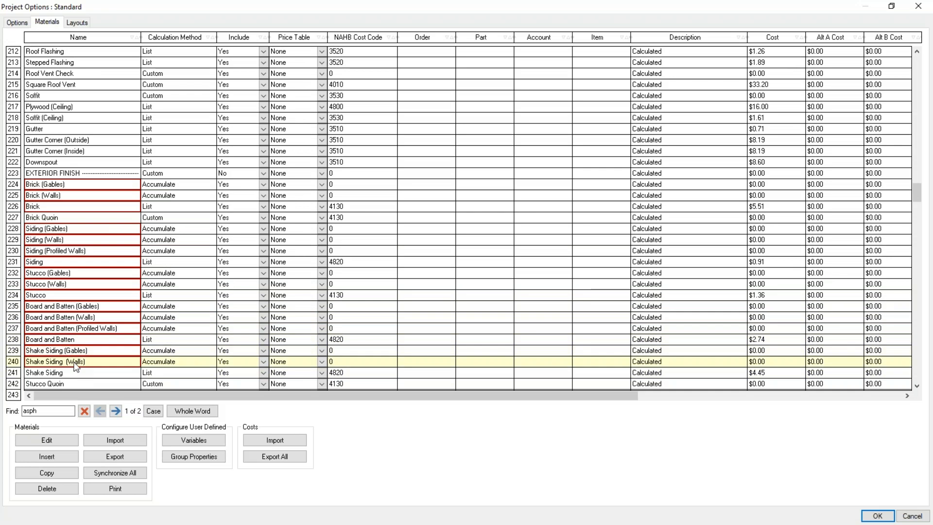
pyautogui.keyDown('ctrl'); pyautogui.click(73, 373); pyautogui.keyUp('ctrl')
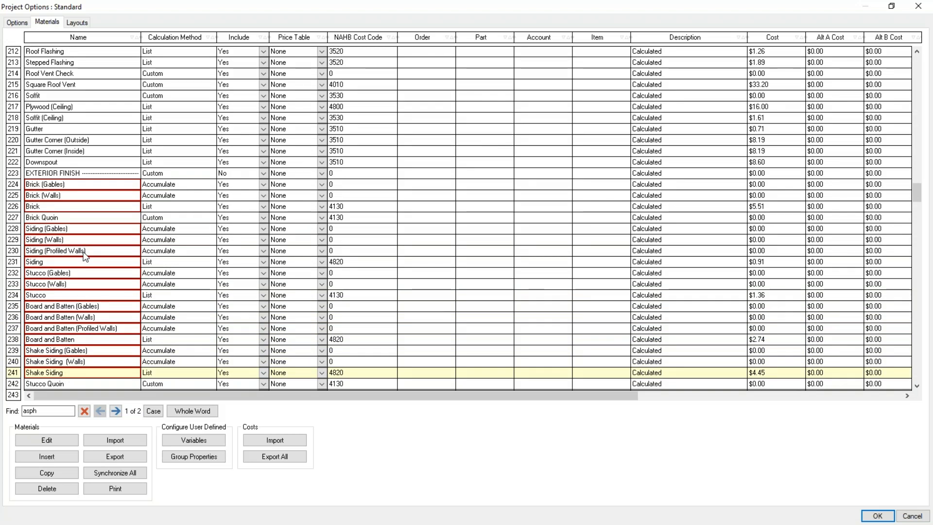
pyautogui.scroll(4, 85, 256)
pyautogui.scroll(-6, 90, 197)
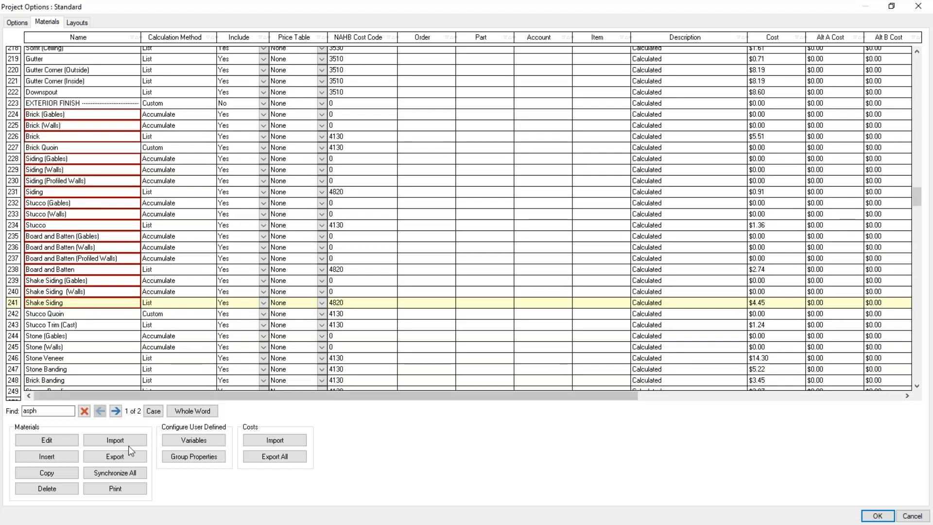
# Export the selected materials to a file named Surface Materials in the Garage Plan folder and close the Standard configuration.
pyautogui.click(124, 456)
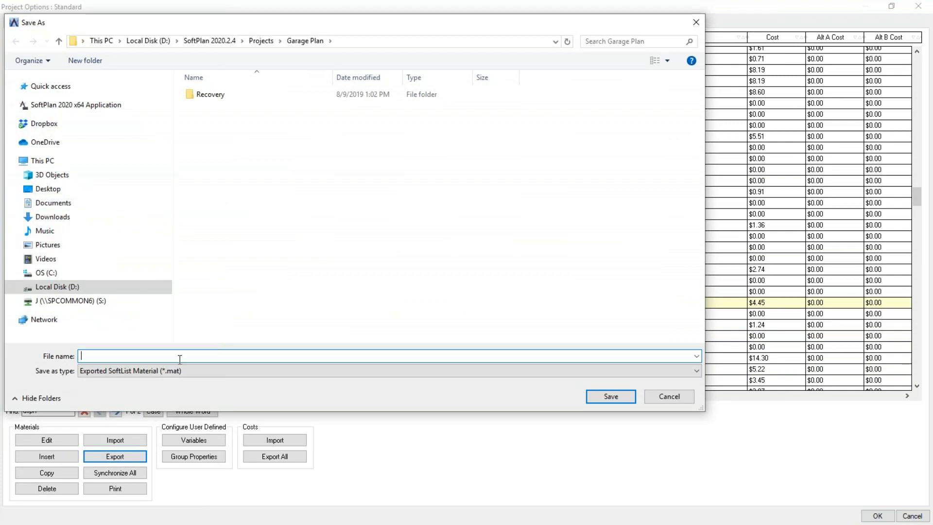
pyautogui.write('Surface Ma')
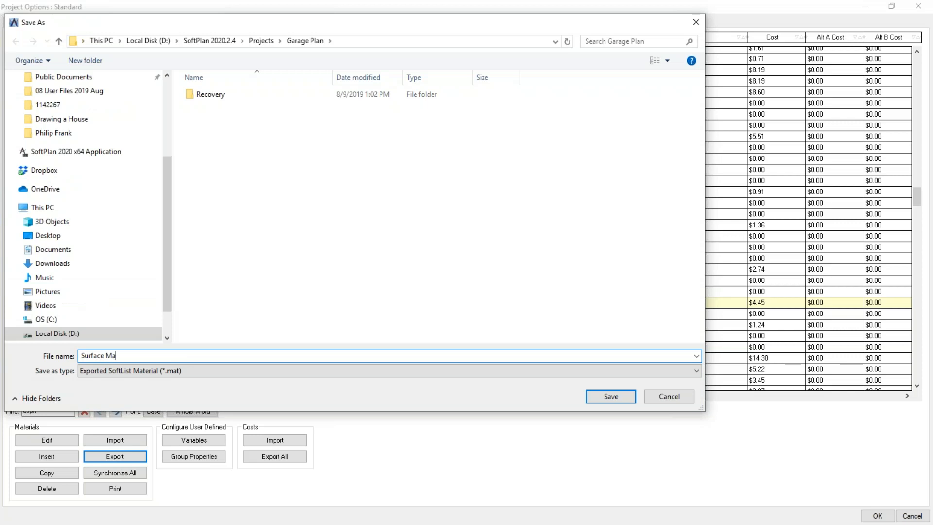
pyautogui.write('terials')
pyautogui.click(596, 397)
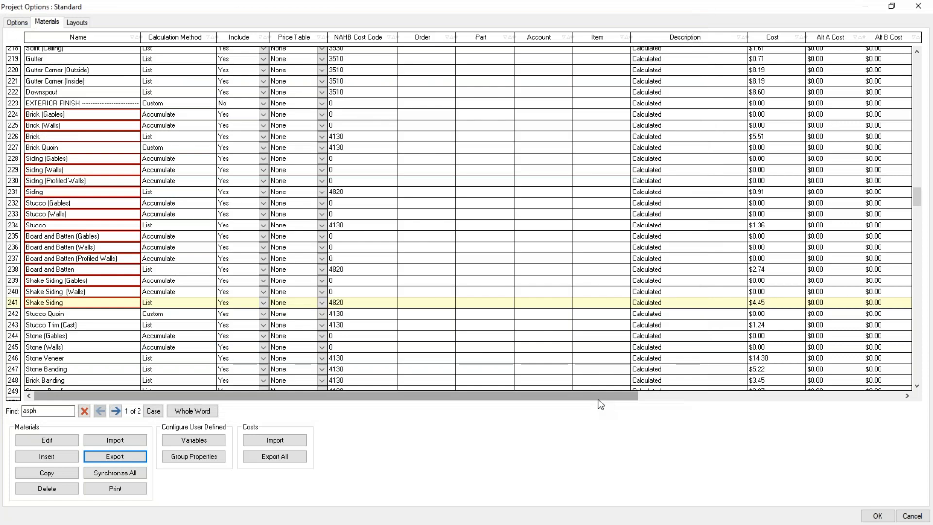
pyautogui.click(877, 516)
# Import Surface Materials.mat into the Exterior Finishes configuration's materials and select the Brick (Gables) row.
pyautogui.click(156, 53)
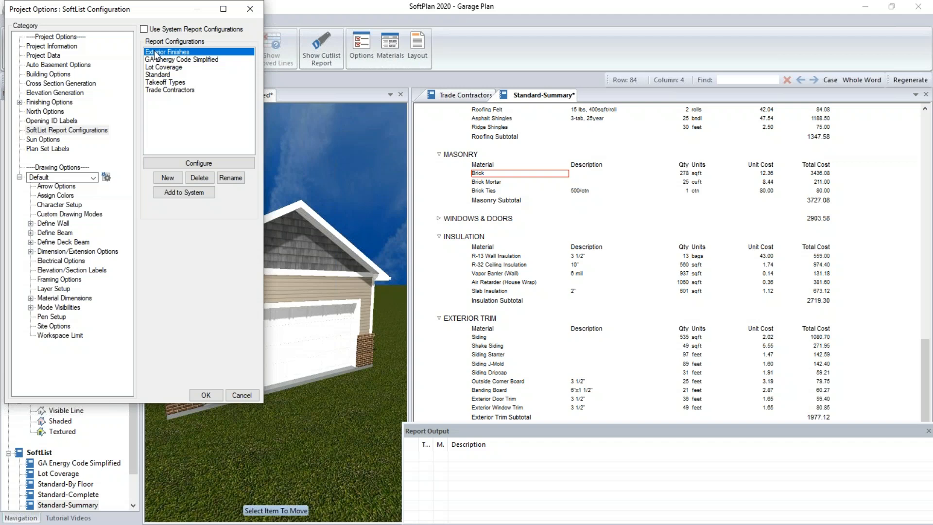
pyautogui.click(186, 159)
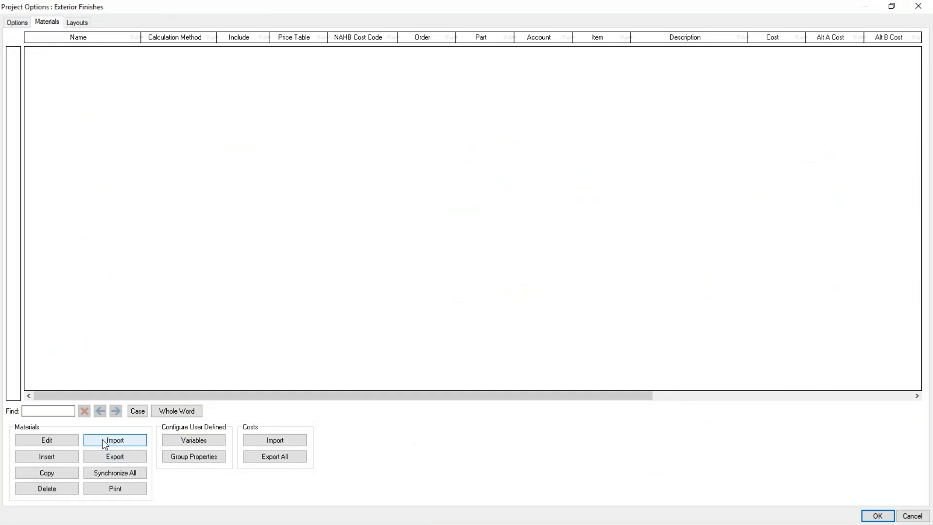
pyautogui.click(103, 441)
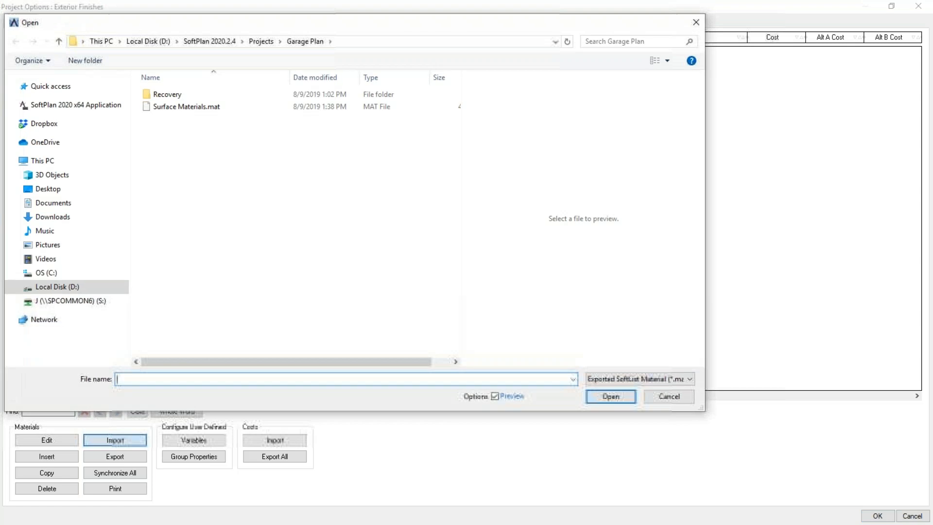
pyautogui.click(182, 107)
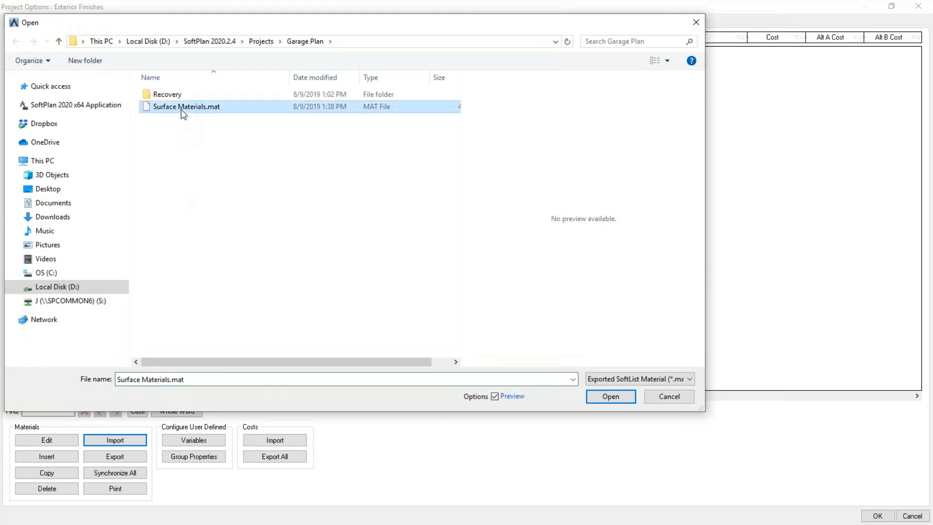
pyautogui.click(591, 398)
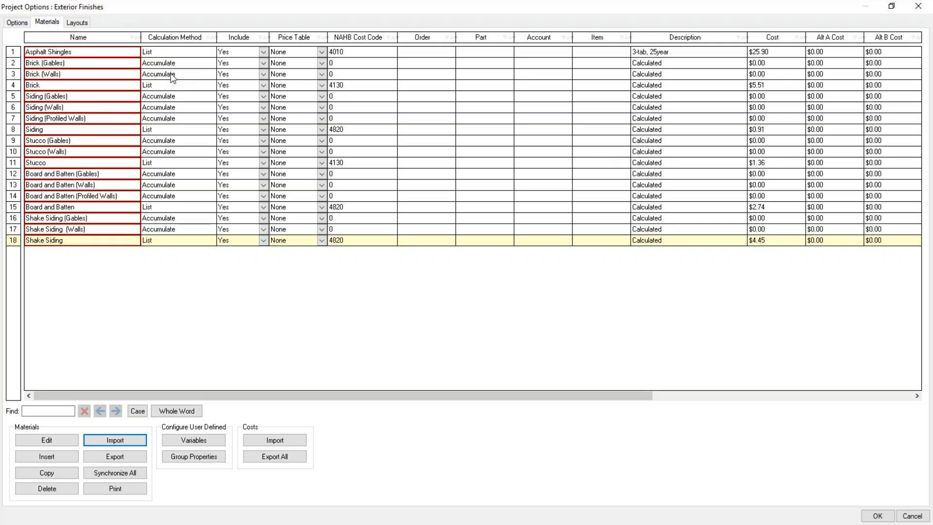
pyautogui.click(75, 64)
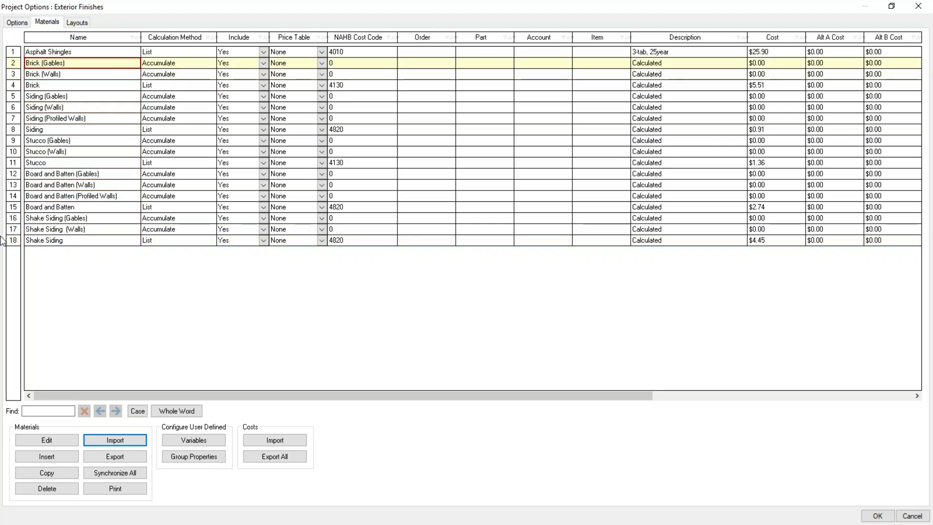
# Edit the Brick (Gables) material so its calculated quantity is added to Brick, and proceed to the following material.
pyautogui.click(44, 439)
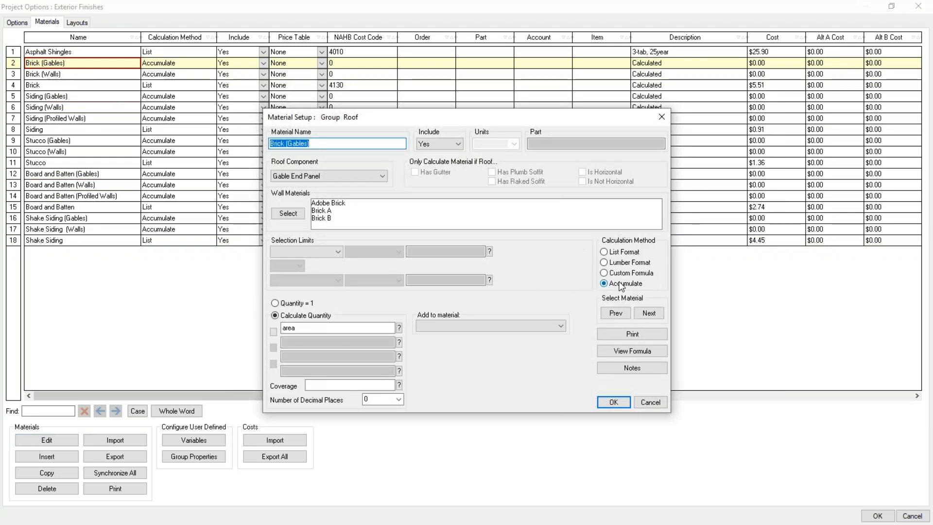
pyautogui.click(449, 330)
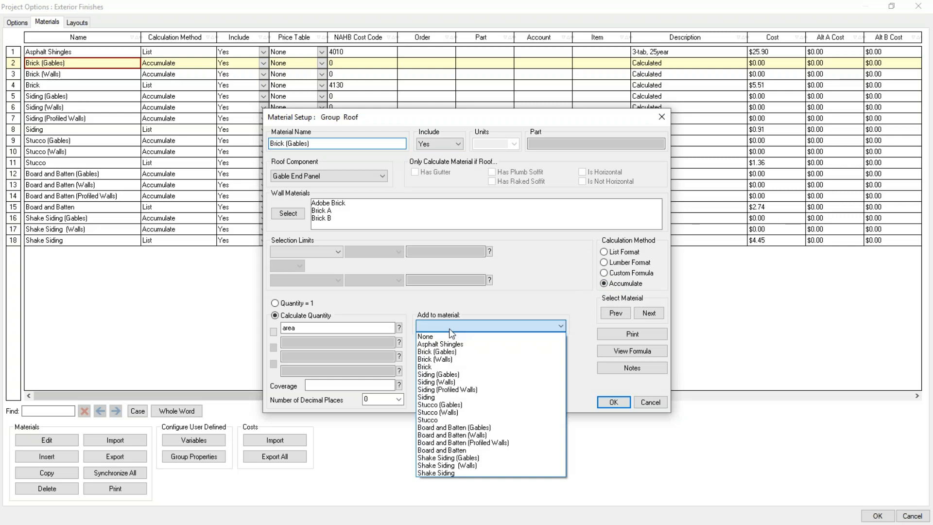
pyautogui.click(437, 368)
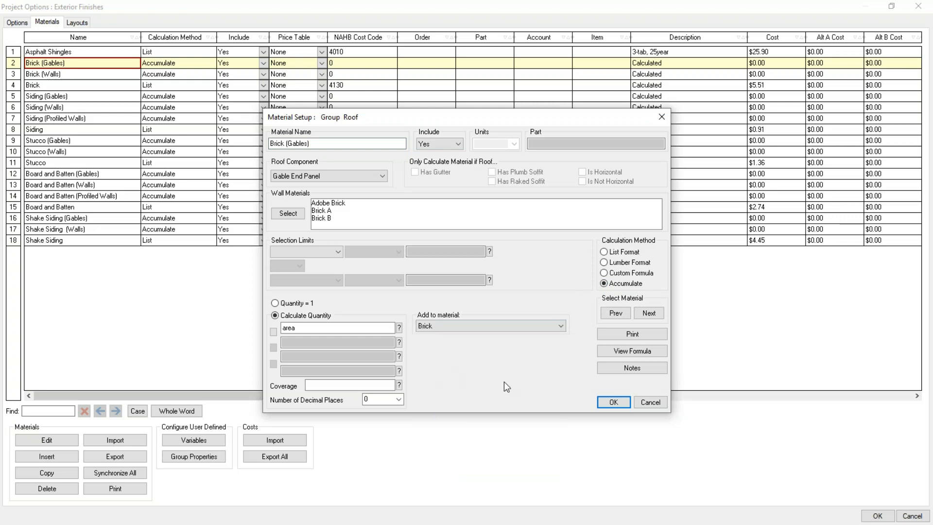
pyautogui.click(637, 315)
pyautogui.click(494, 310)
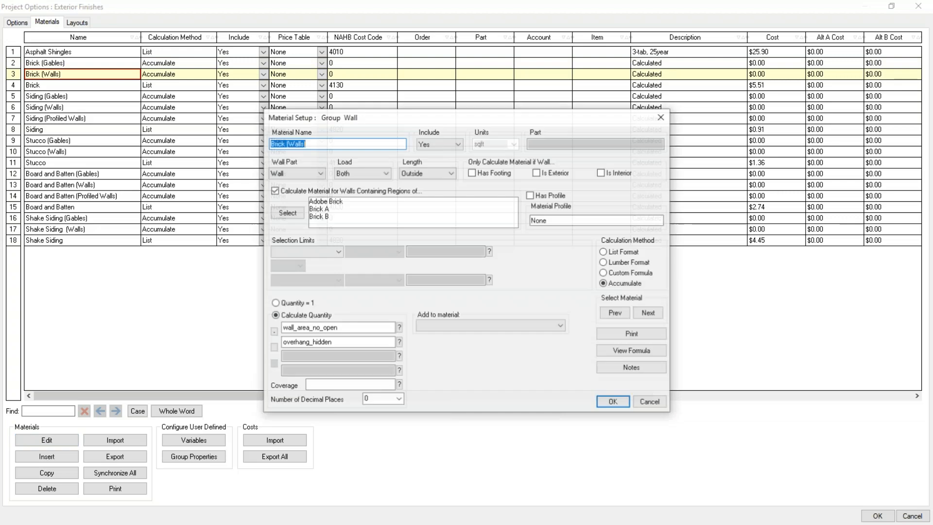
# Set Brick (Walls) to add its calculated quantity to the Brick material and save the change.
pyautogui.click(454, 330)
pyautogui.click(454, 366)
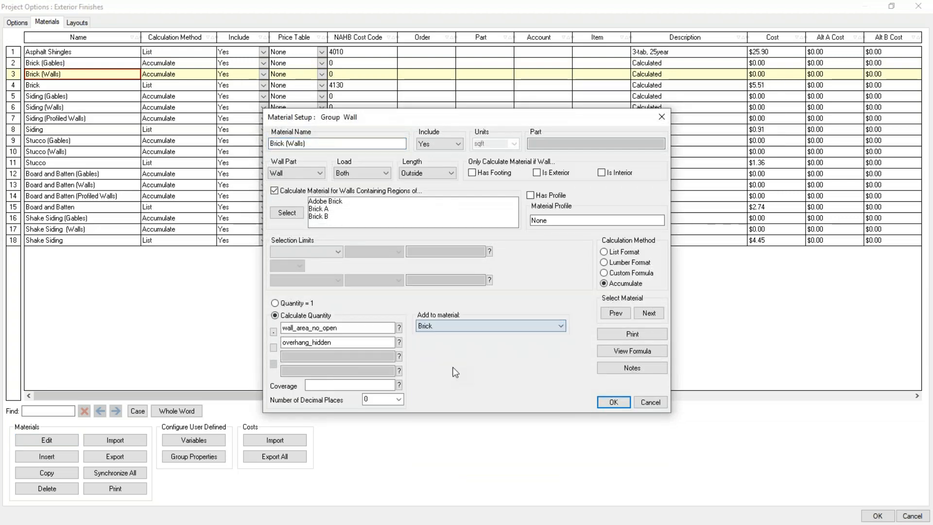
pyautogui.click(613, 402)
pyautogui.click(442, 311)
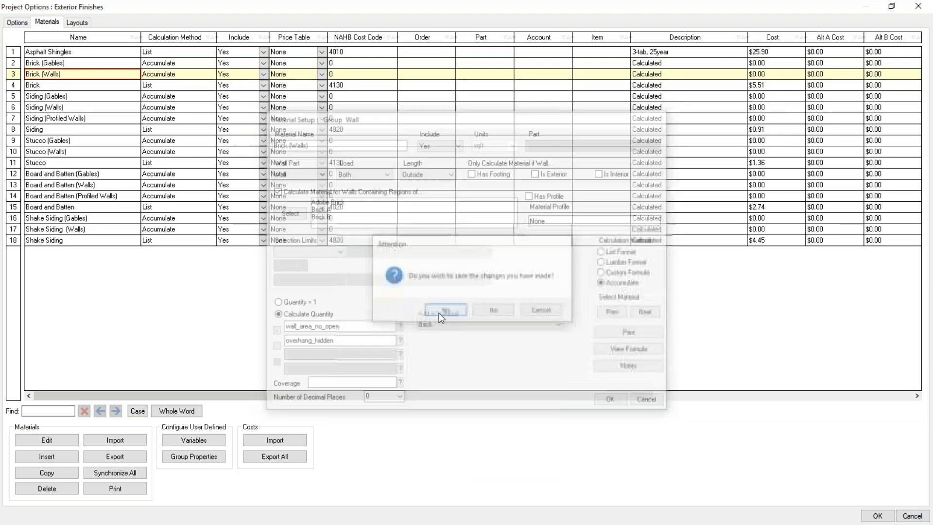
# Edit Siding (Gables) to add its quantity to the Siding material, save it, and proceed to Siding (Walls).
pyautogui.click(56, 99)
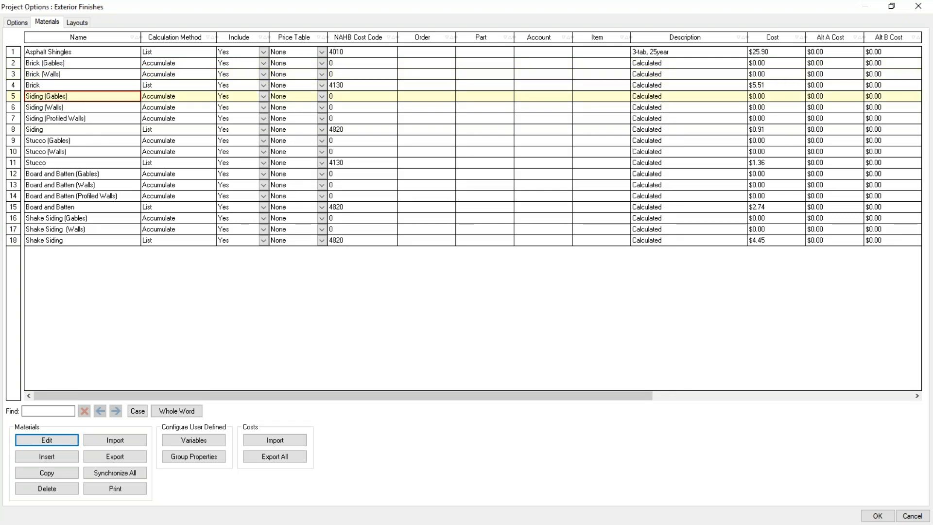
pyautogui.press('Return')
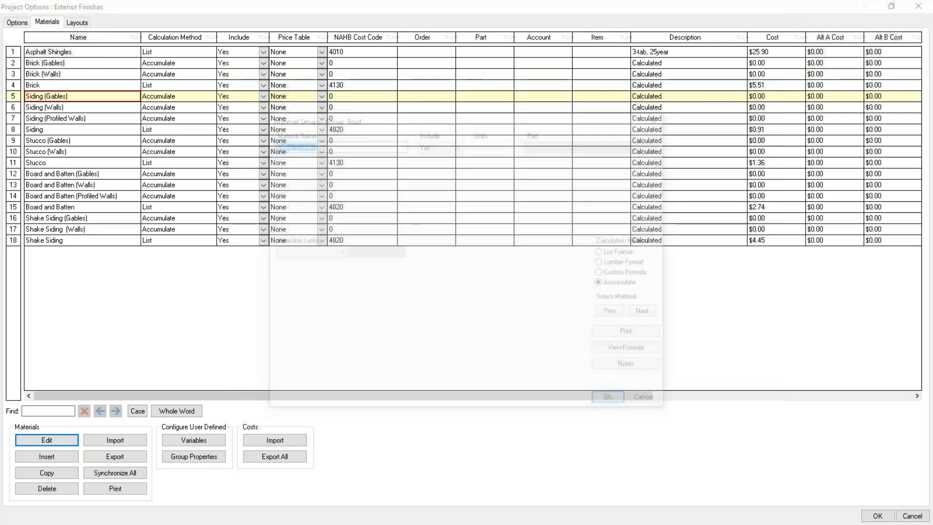
pyautogui.click(543, 326)
pyautogui.click(443, 397)
pyautogui.click(649, 313)
pyautogui.click(445, 309)
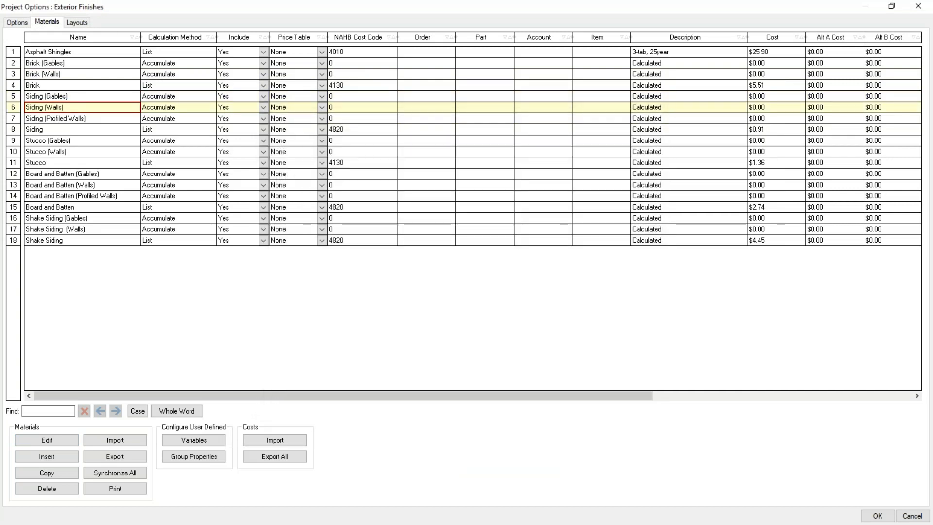
# Set Siding (Walls) and Siding (Profiled Walls) to add their quantities to the Siding material, saving both changes.
pyautogui.click(503, 324)
pyautogui.click(426, 397)
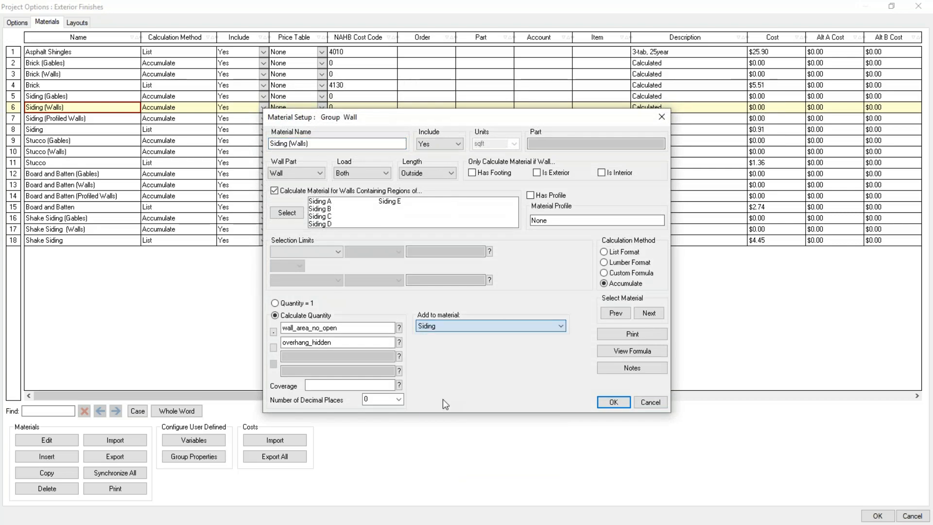
pyautogui.click(646, 308)
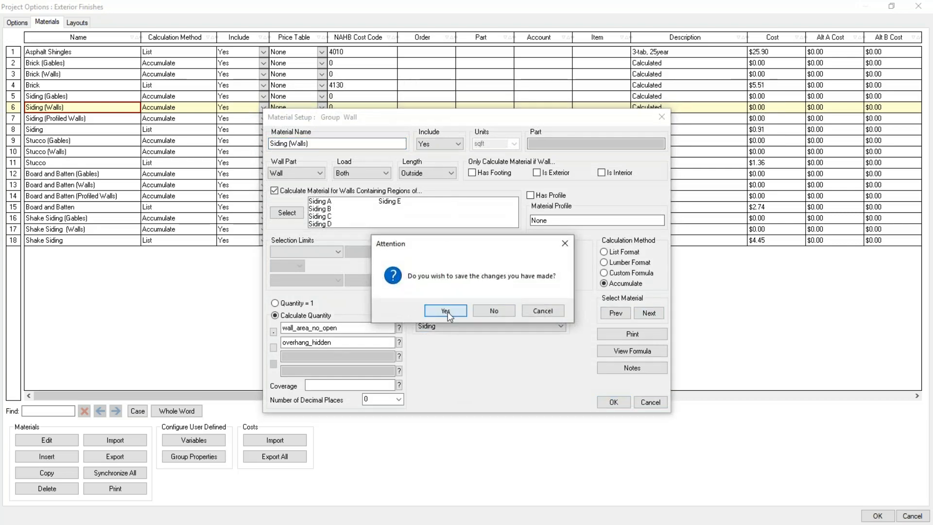
pyautogui.click(446, 312)
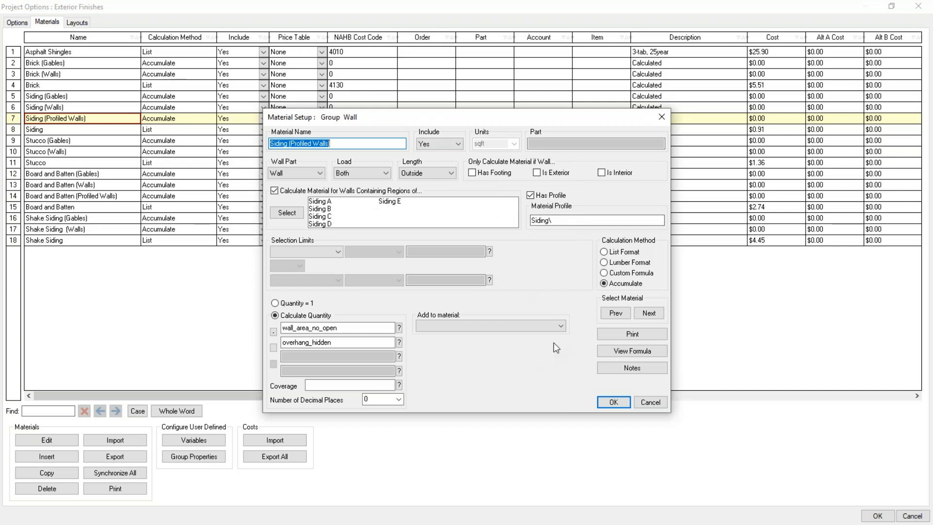
pyautogui.click(560, 329)
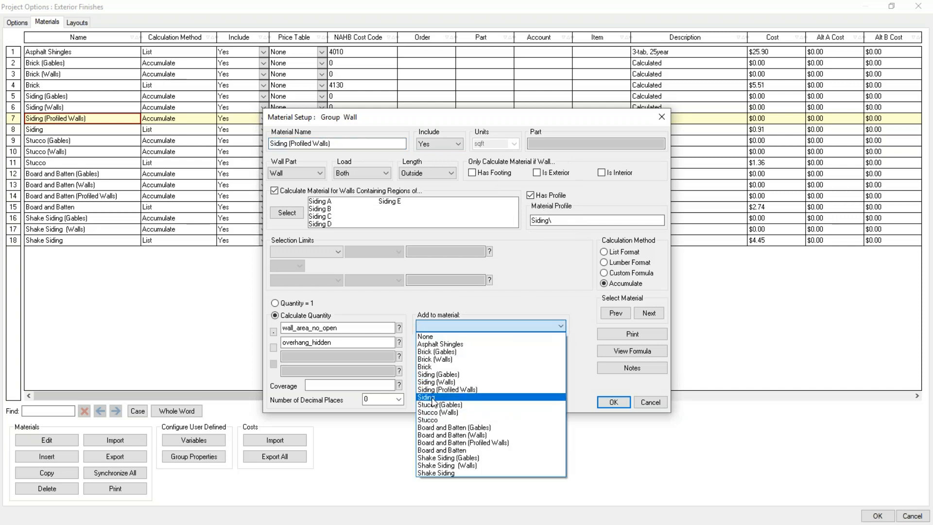
pyautogui.click(433, 398)
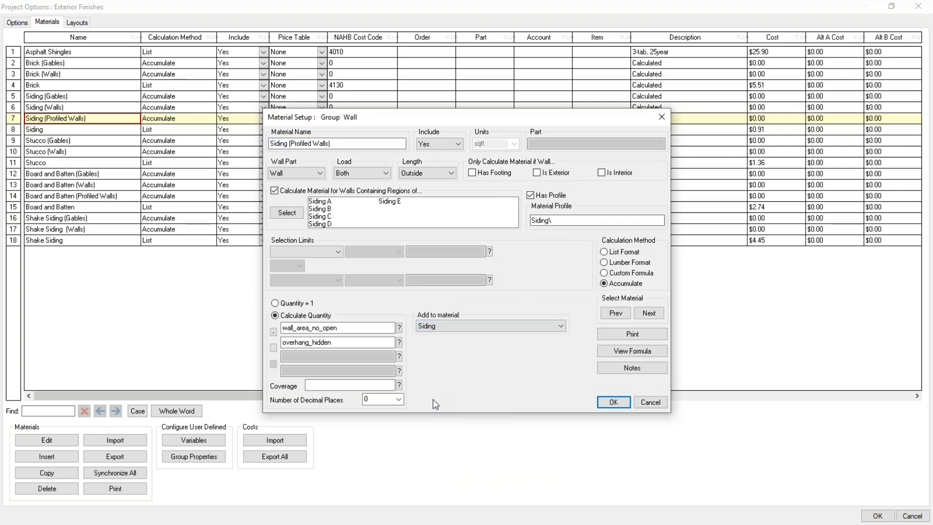
pyautogui.click(617, 406)
pyautogui.click(454, 311)
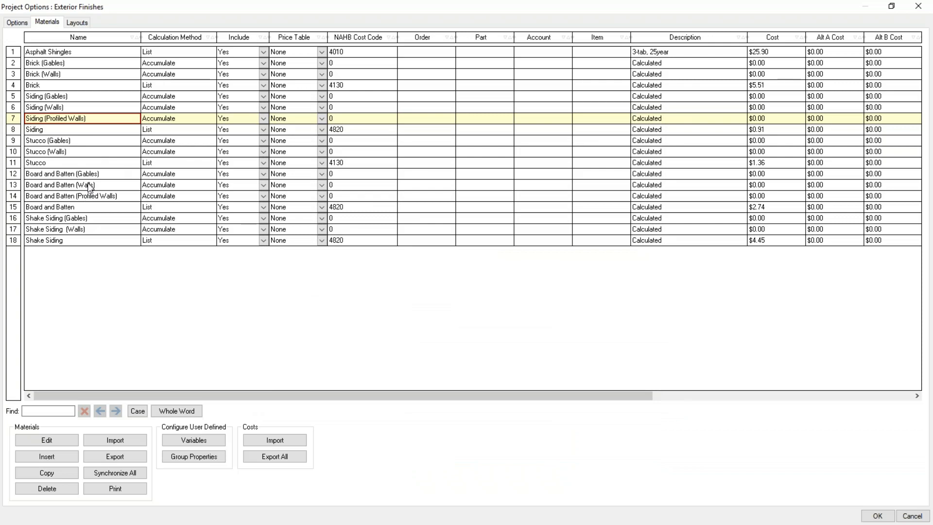
# Edit Shake Siding (Gables) to add its quantity to the Shake Siding material and save the change.
pyautogui.click(87, 220)
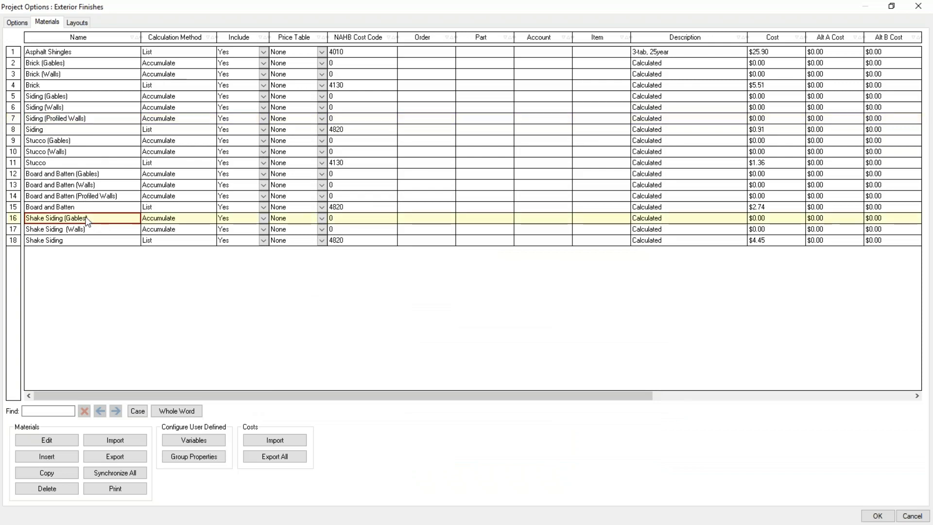
pyautogui.click(85, 218)
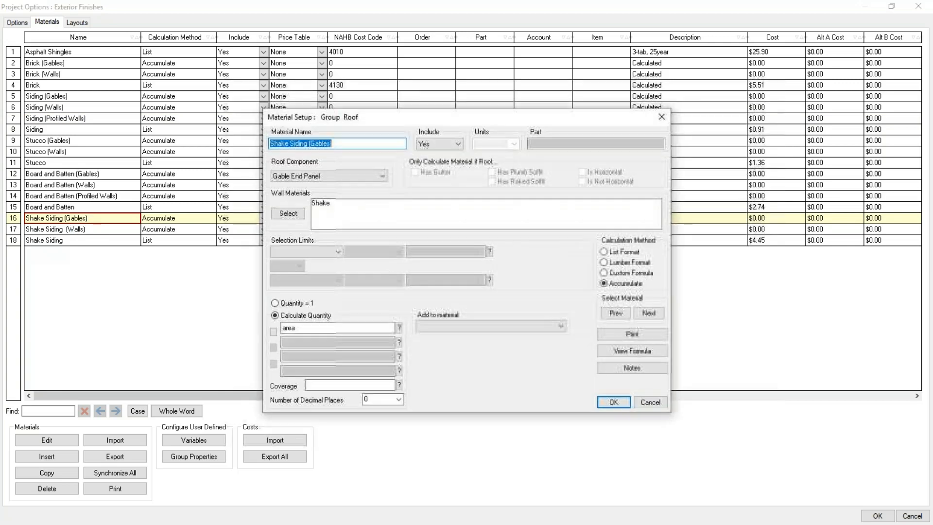
pyautogui.click(560, 325)
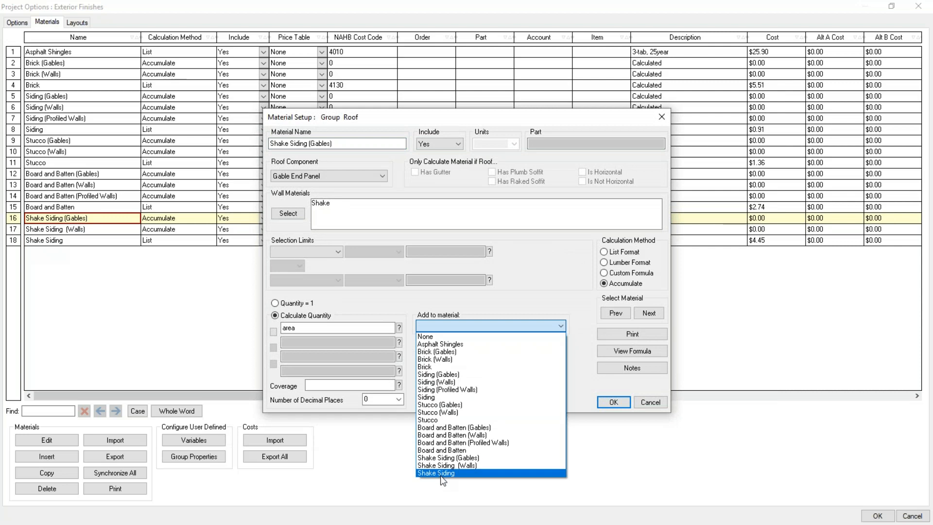
pyautogui.click(442, 473)
pyautogui.click(623, 404)
pyautogui.click(444, 307)
# Edit Shake Siding (Walls) to add its quantity to the Shake Siding material and save the change.
pyautogui.click(82, 231)
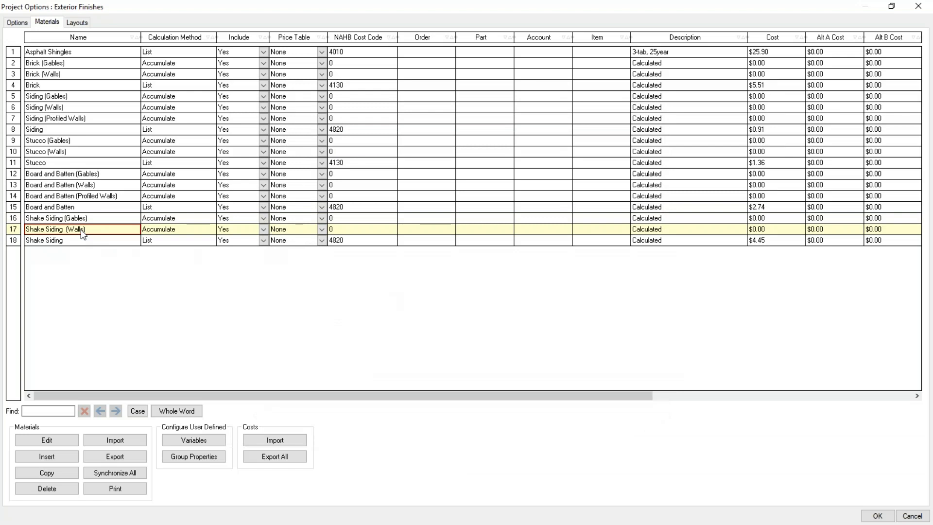
pyautogui.doubleClick(80, 230)
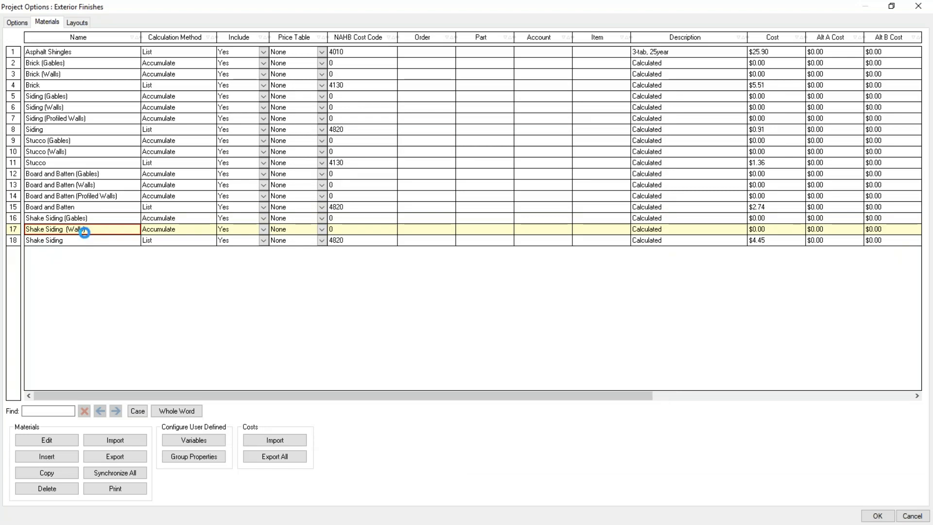
pyautogui.click(546, 327)
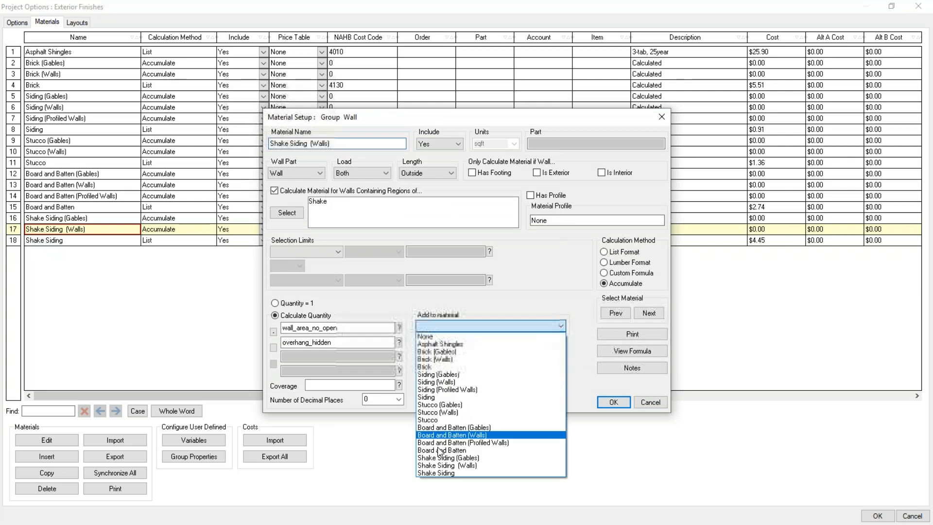
pyautogui.click(431, 474)
pyautogui.click(614, 403)
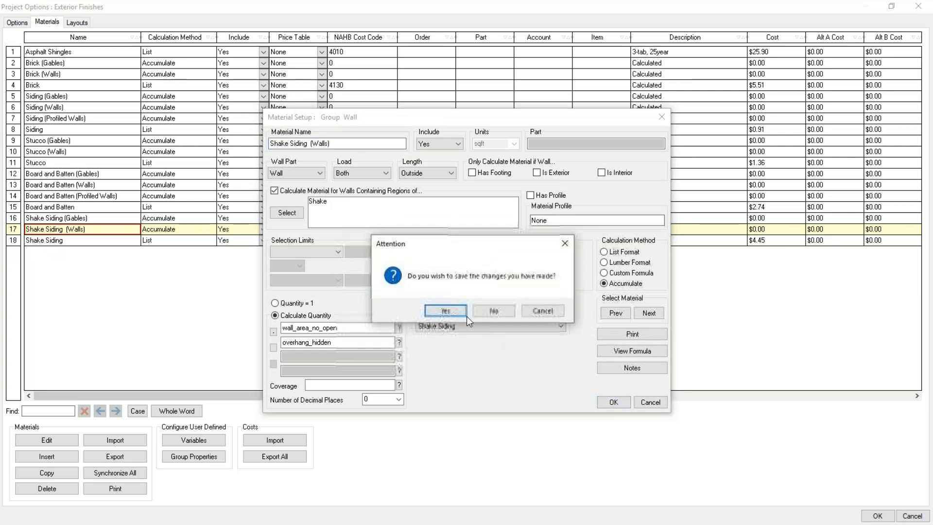
pyautogui.click(445, 311)
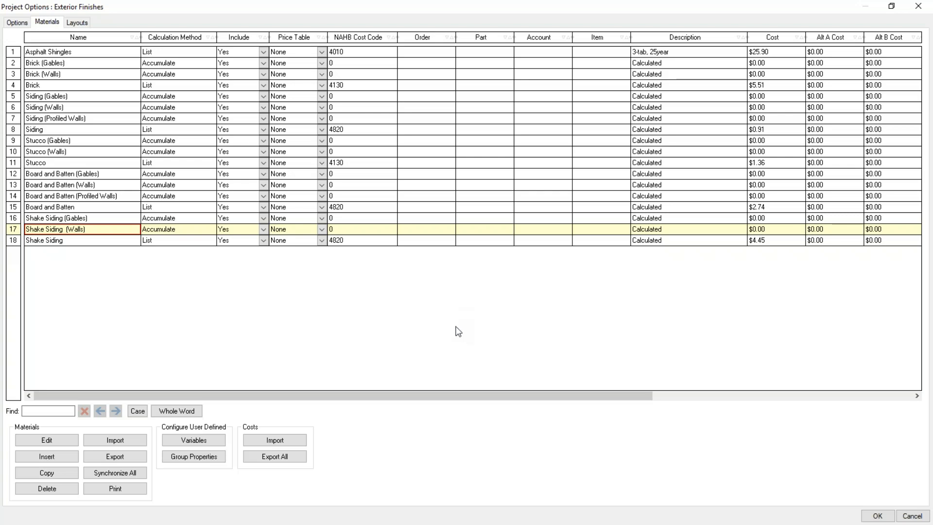
# Create a new report layout named Listing for the Exterior Finishes configuration.
pyautogui.click(73, 22)
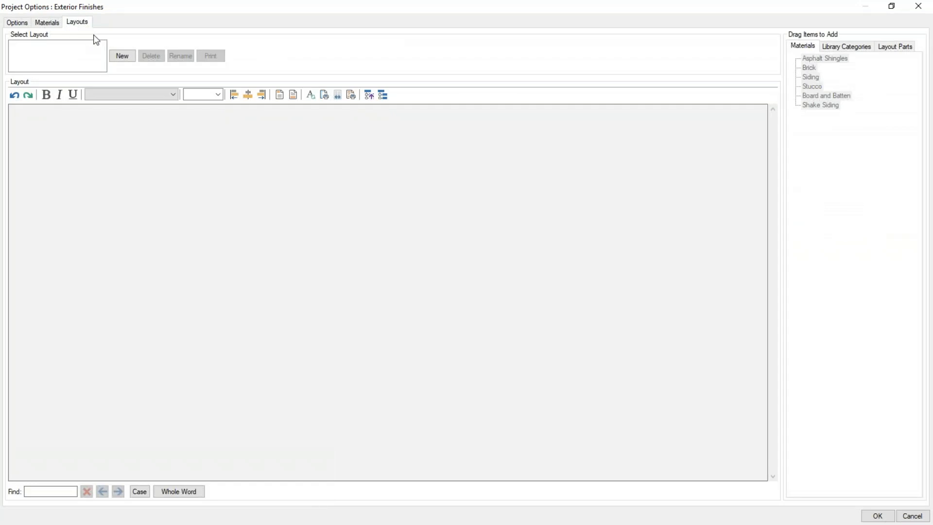
pyautogui.click(123, 56)
pyautogui.write('Listing')
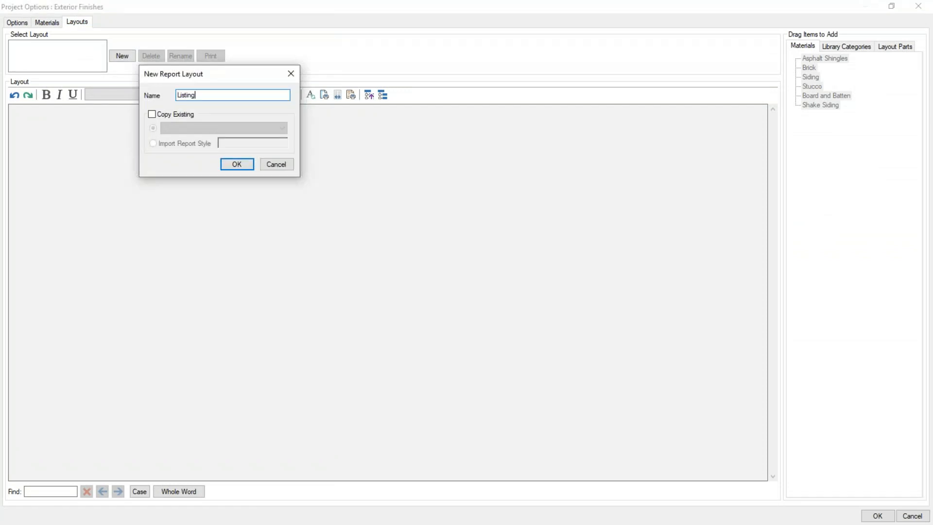
pyautogui.click(236, 164)
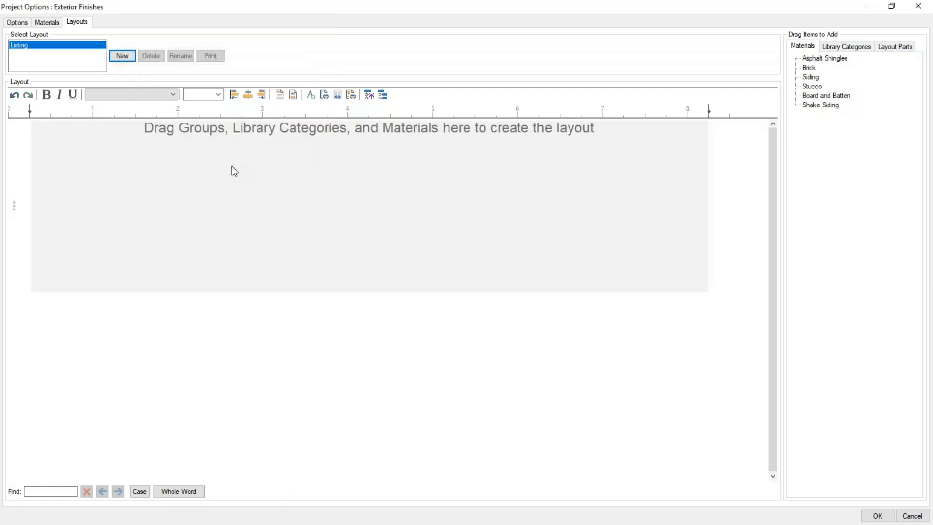
# Add all materials from Asphalt Shingles through Shake Siding to the Listing layout as one group.
pyautogui.click(815, 58)
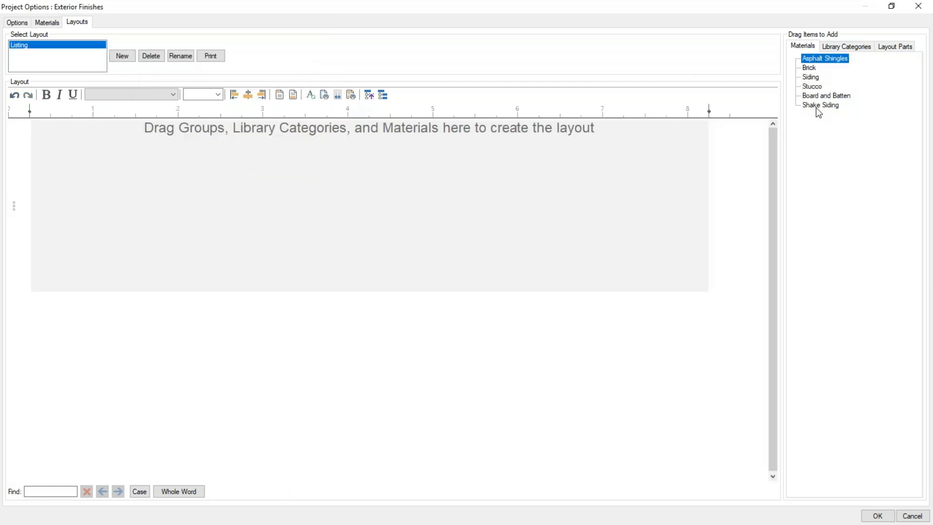
pyautogui.keyDown('shift'); pyautogui.click(816, 106); pyautogui.keyUp('shift')
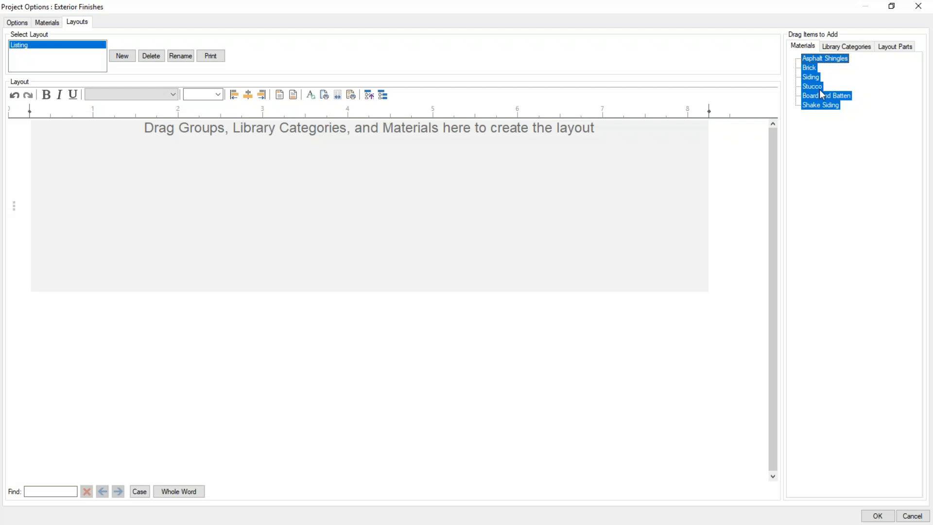
pyautogui.moveTo(816, 104); pyautogui.dragTo(217, 220)
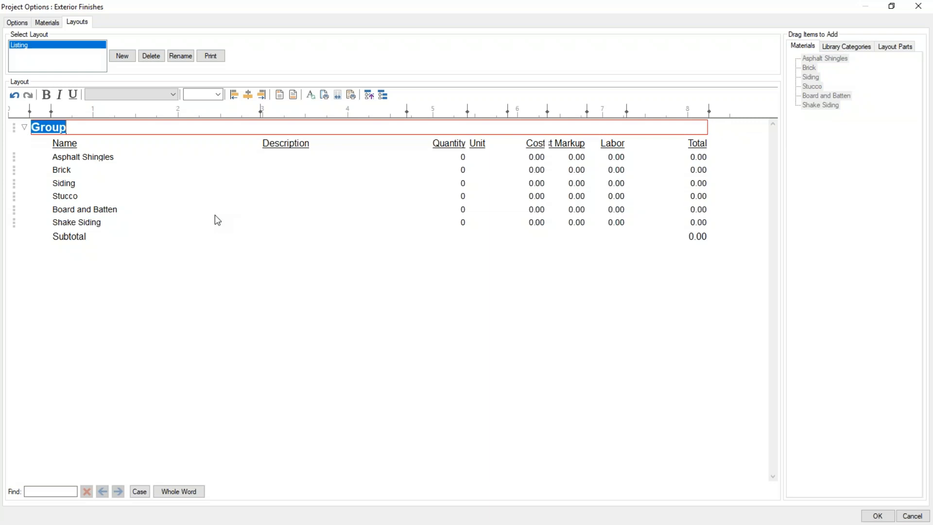
# Name the new layout group SURFACE AREAS.
pyautogui.write('SUR')
pyautogui.press('BackSpace')
pyautogui.press('BackSpace')
pyautogui.press('BackSpace')
pyautogui.write('SURFACE AREAS')
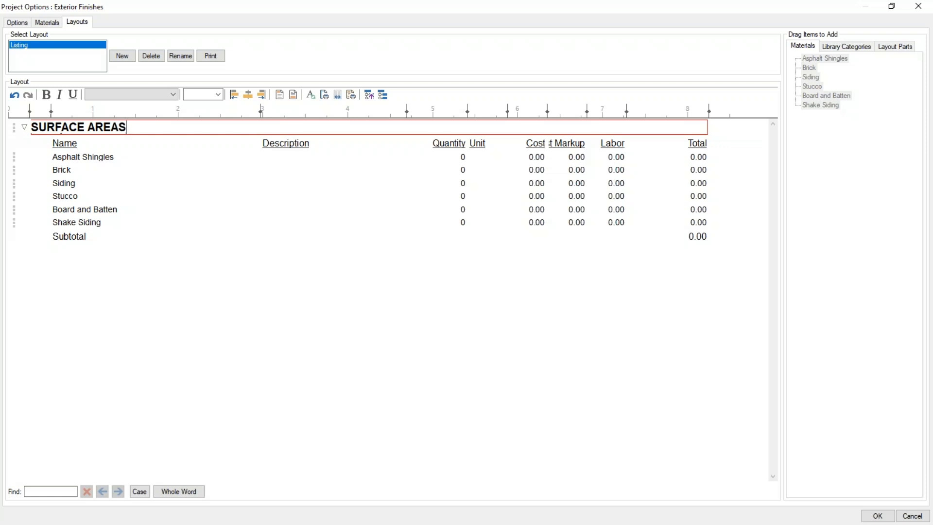
# Delete the Description, Cost, Markup, Labor and Total columns from the SURFACE AREAS group.
pyautogui.rightClick(303, 148)
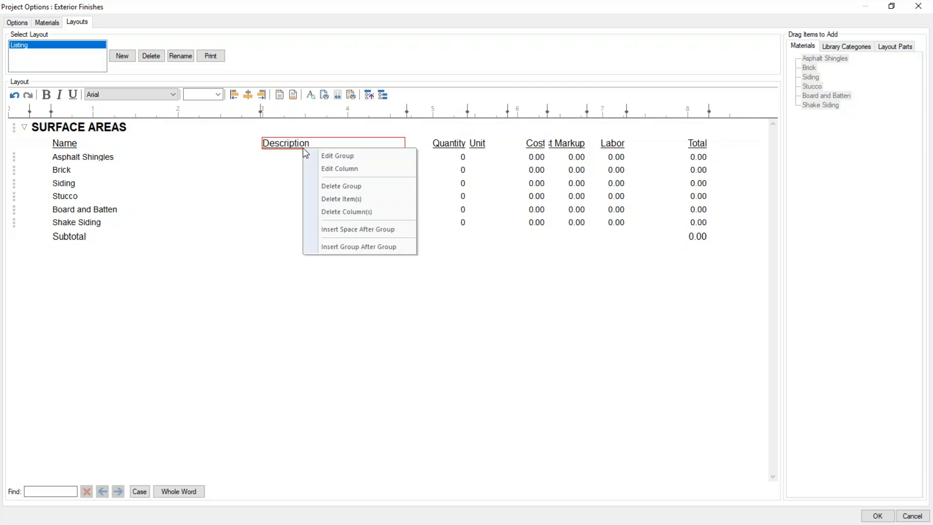
pyautogui.click(365, 212)
pyautogui.click(391, 144)
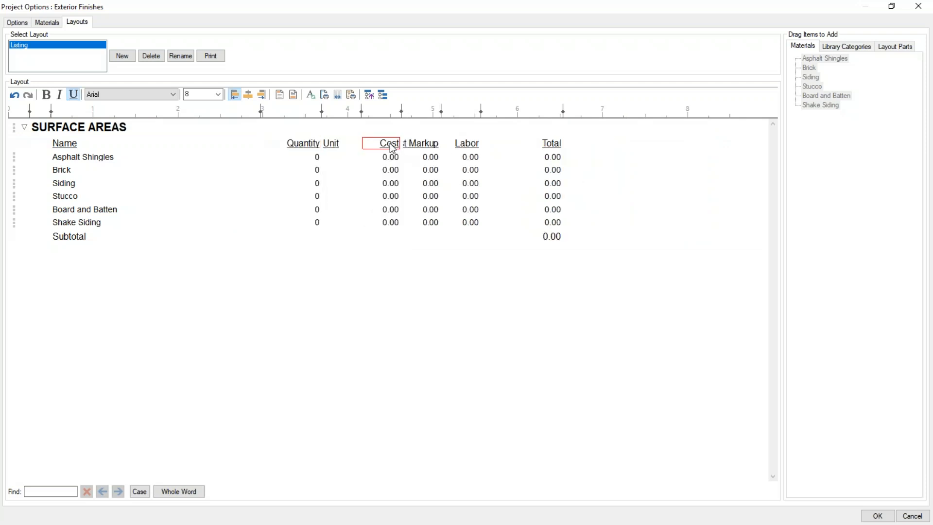
pyautogui.rightClick(390, 144)
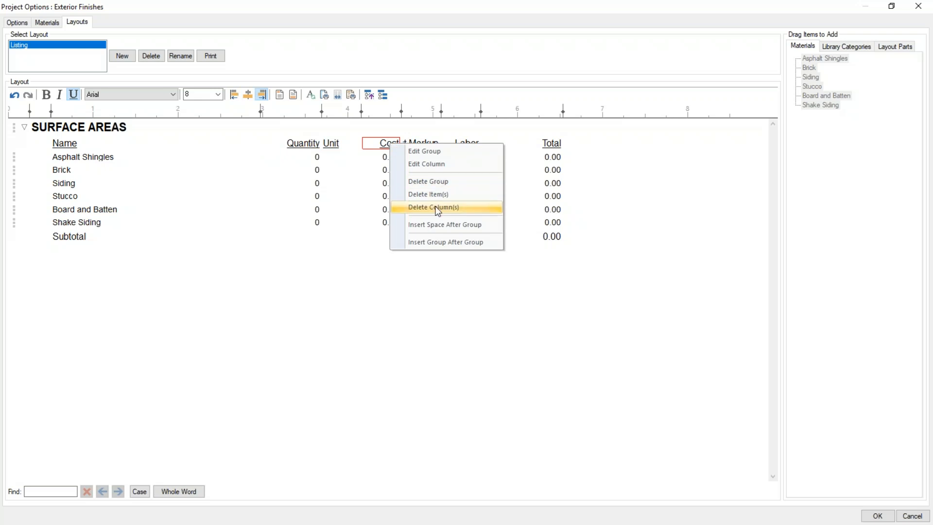
pyautogui.click(437, 210)
pyautogui.rightClick(380, 145)
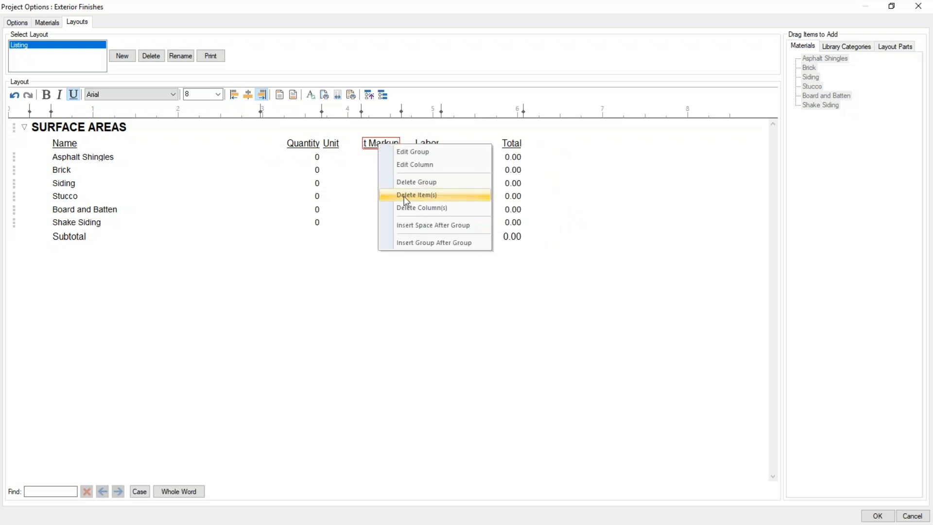
pyautogui.click(407, 207)
pyautogui.rightClick(381, 144)
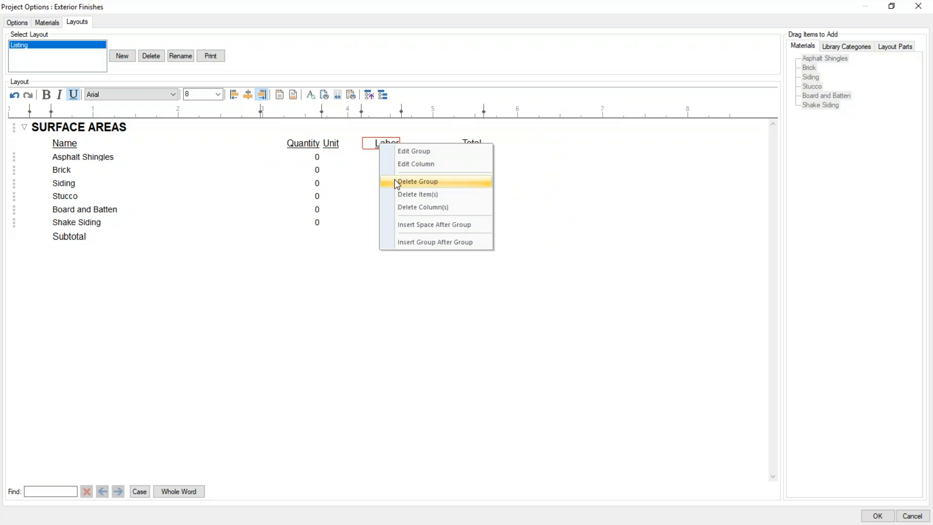
pyautogui.click(405, 206)
pyautogui.rightClick(431, 143)
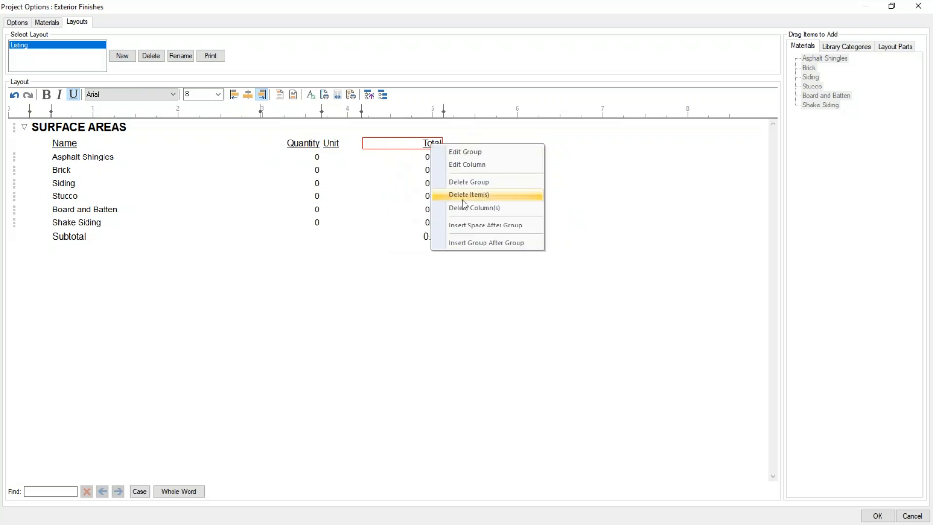
pyautogui.click(467, 207)
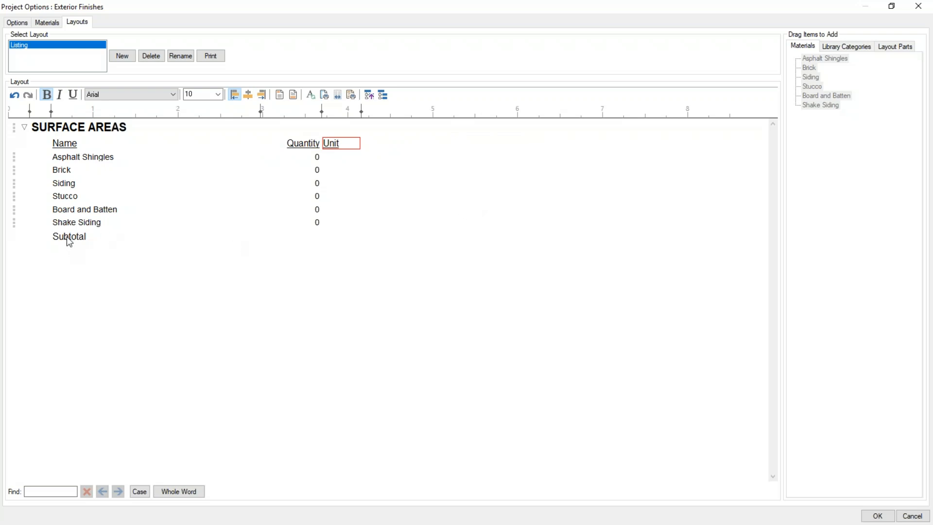
# Turn off the column headings and the group subtotal for the SURFACE AREAS group.
pyautogui.rightClick(76, 131)
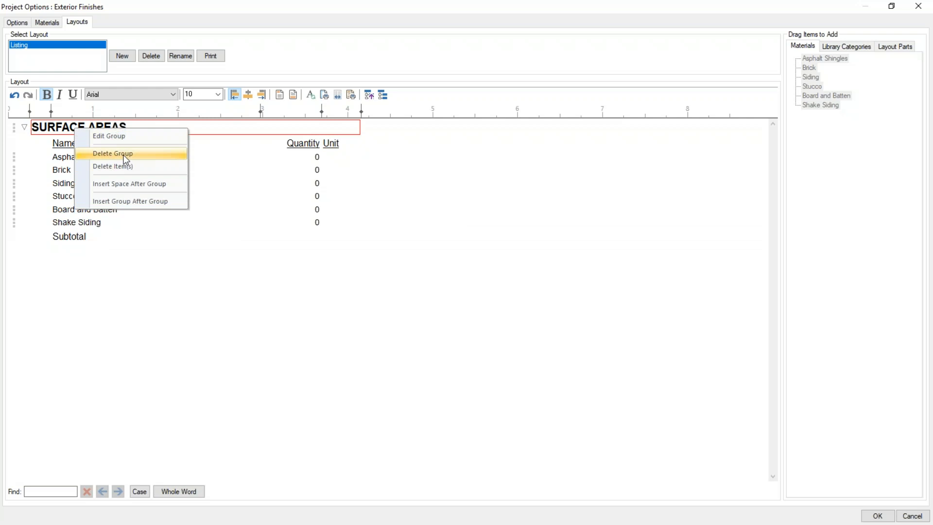
pyautogui.click(125, 137)
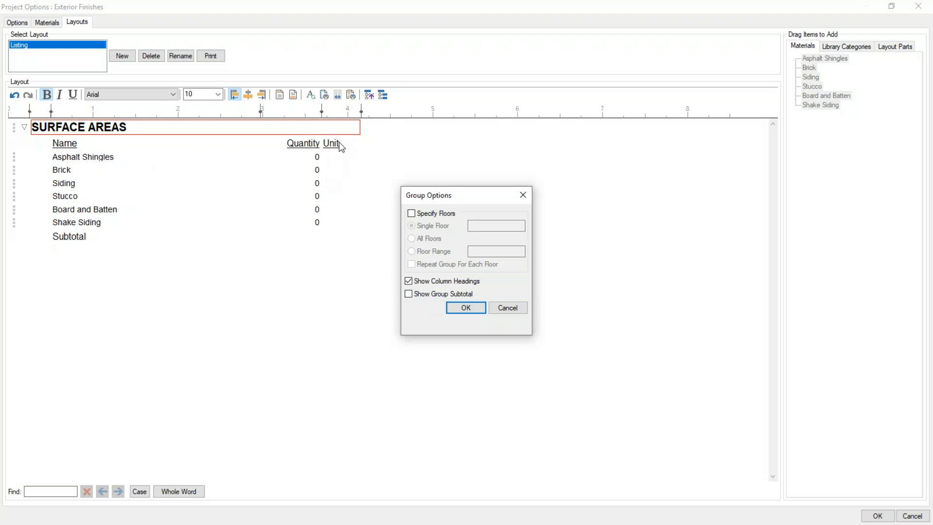
pyautogui.click(409, 282)
pyautogui.click(465, 307)
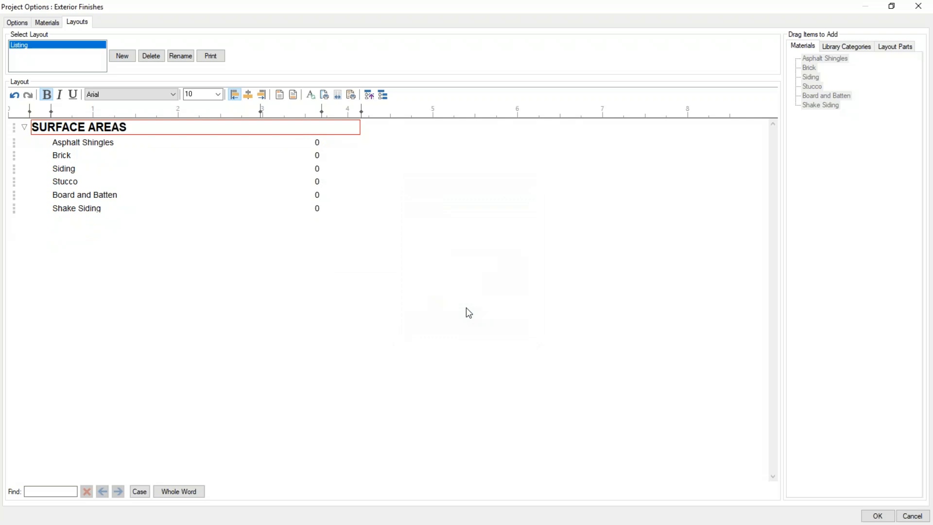
# Set the SURFACE AREAS heading to font size 48 and the material rows to 36, and fit the columns to the page width.
pyautogui.click(217, 96)
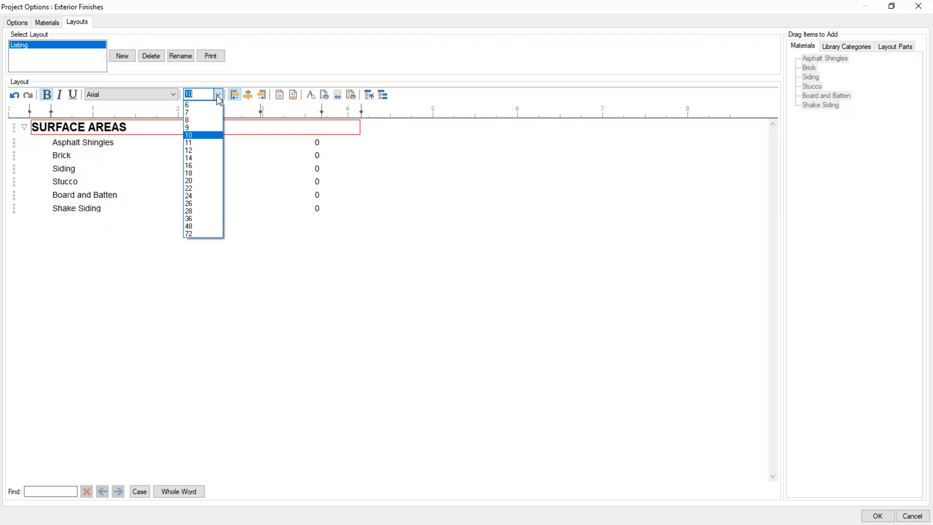
pyautogui.click(202, 226)
pyautogui.click(69, 194)
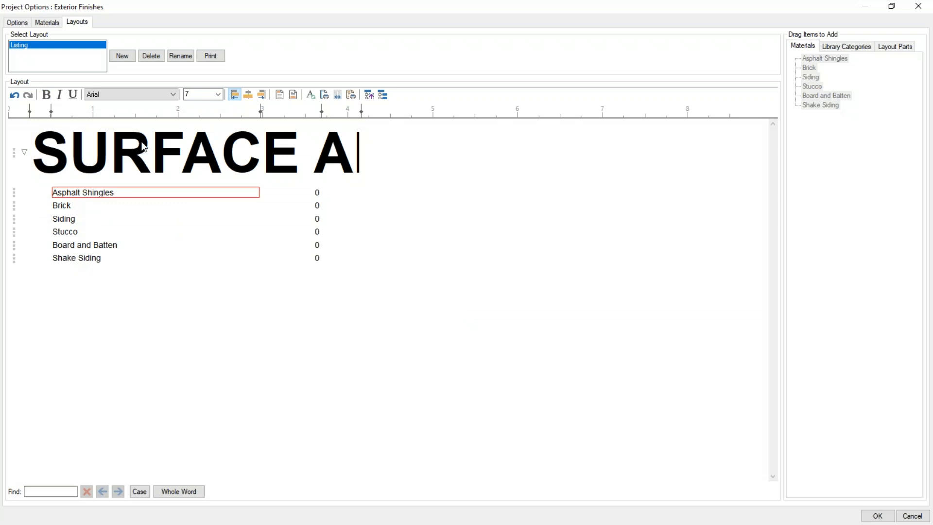
pyautogui.click(218, 95)
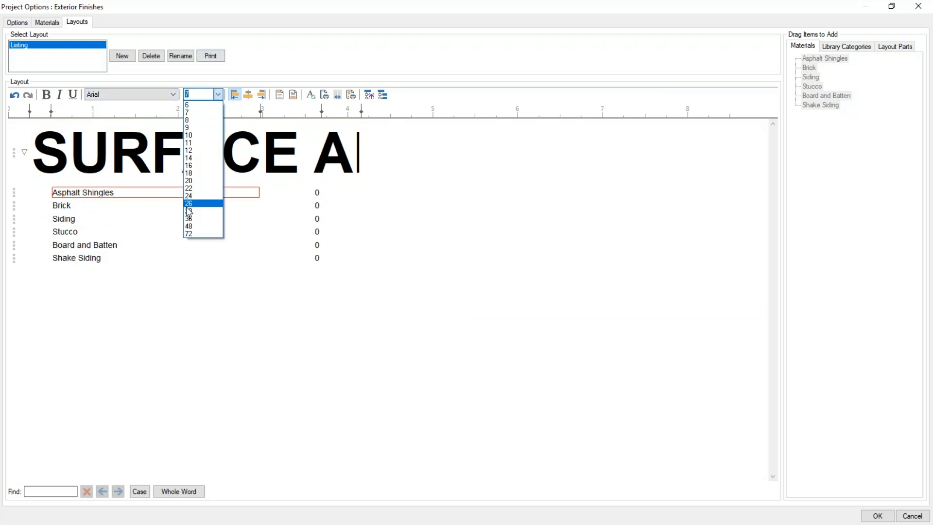
pyautogui.click(199, 219)
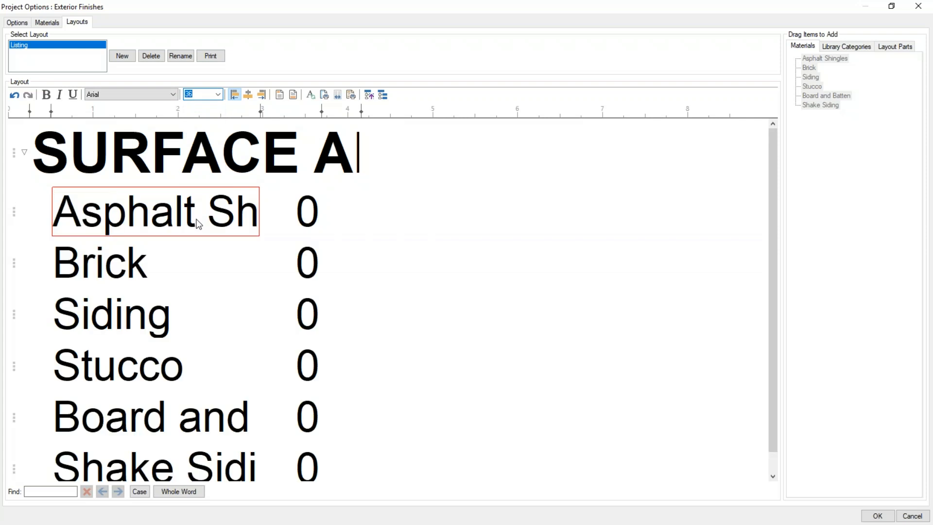
pyautogui.click(337, 96)
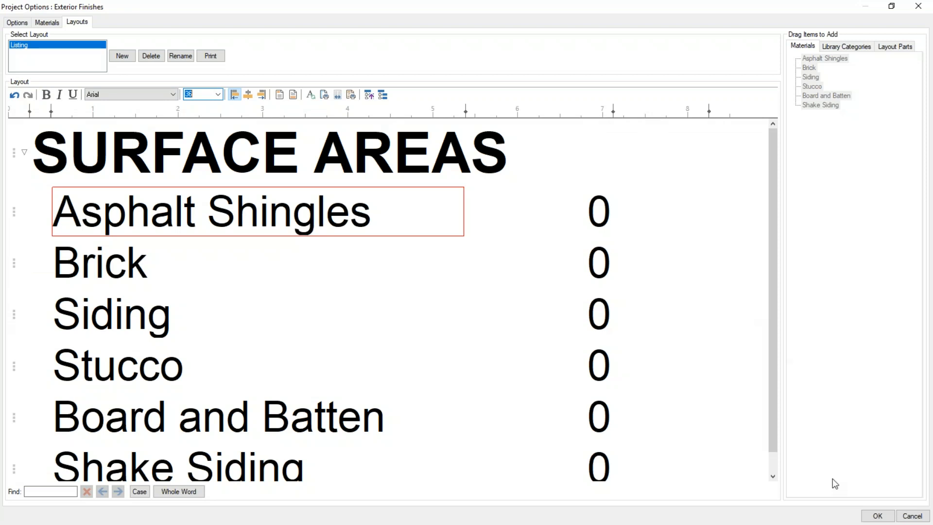
# Save the Exterior Finishes configuration with the project options and open the Exterior Finishes report.
pyautogui.click(875, 516)
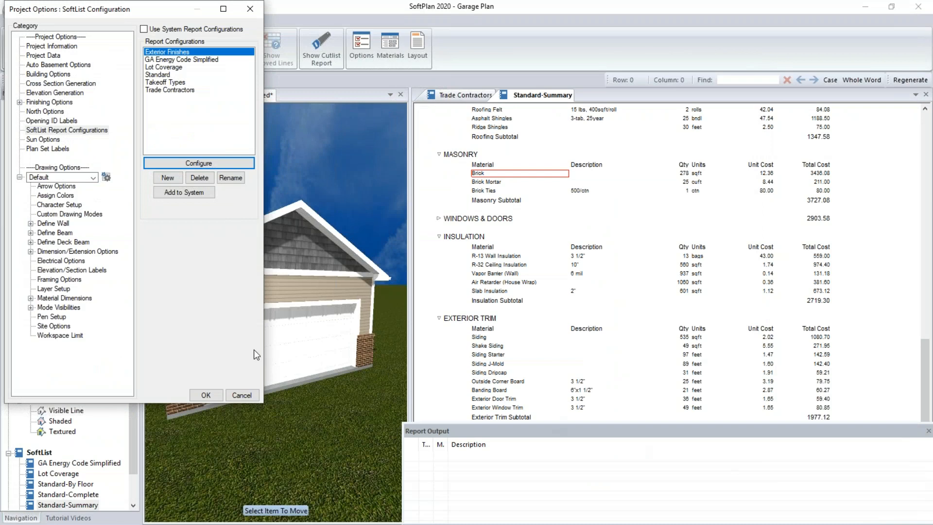
pyautogui.click(206, 395)
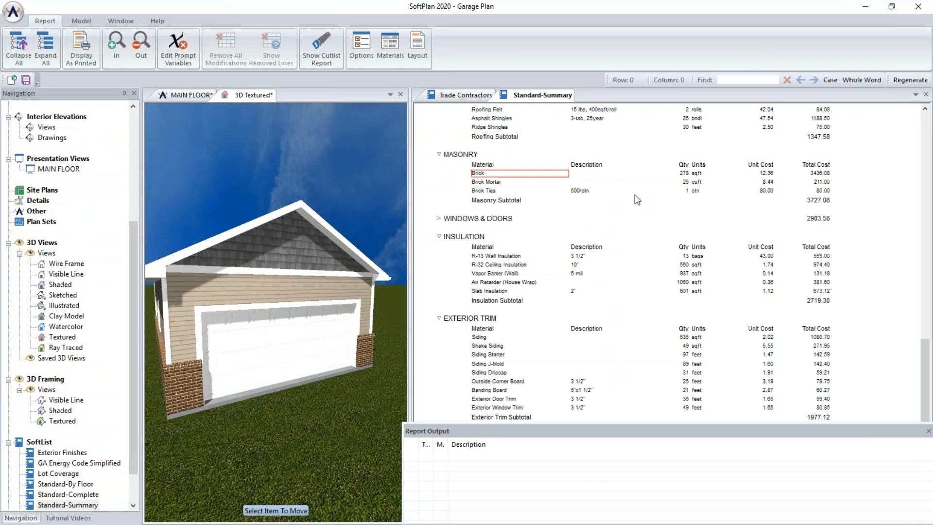
pyautogui.doubleClick(66, 457)
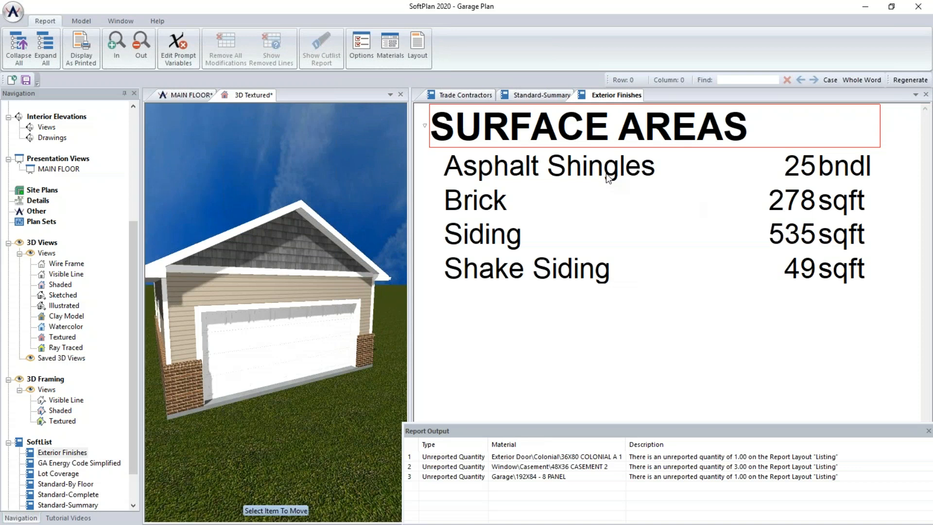
# Edit the Asphalt Shingles material to use sqft units with no coverage value, and save the change.
pyautogui.rightClick(536, 171)
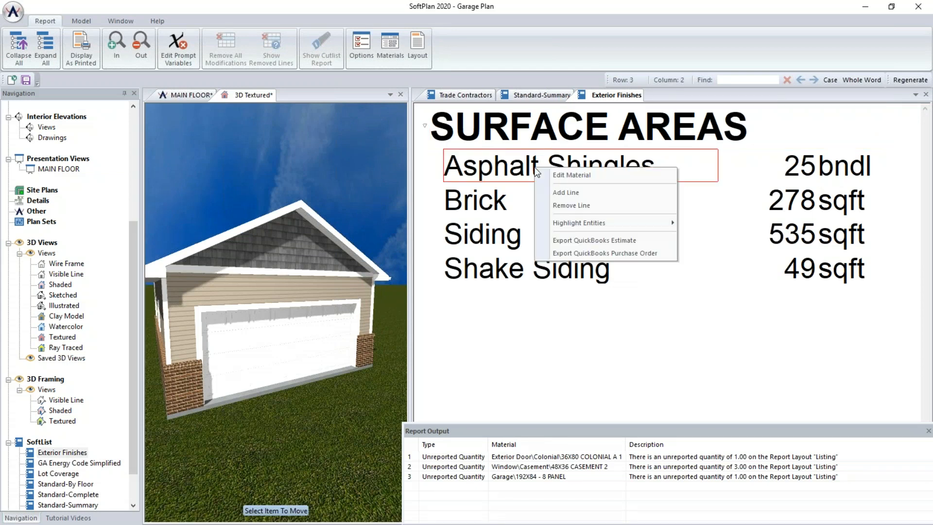
pyautogui.click(568, 177)
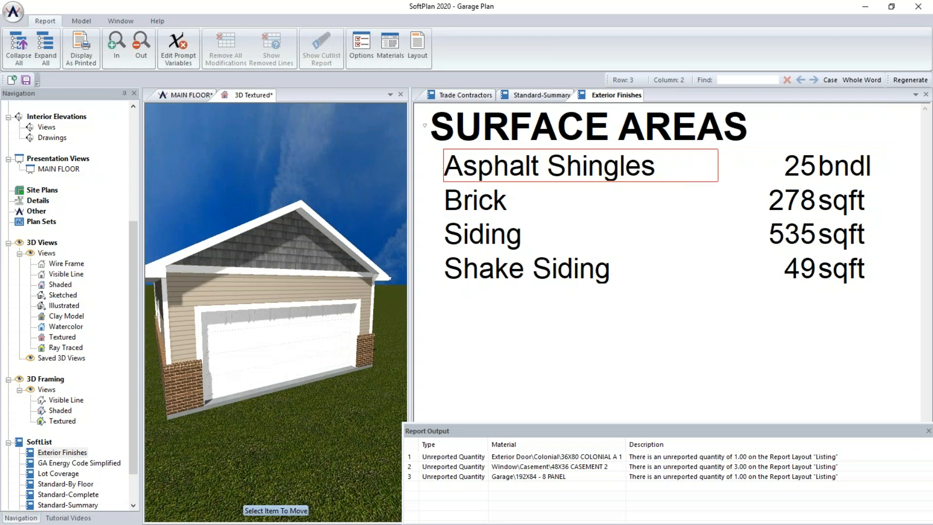
pyautogui.click(514, 144)
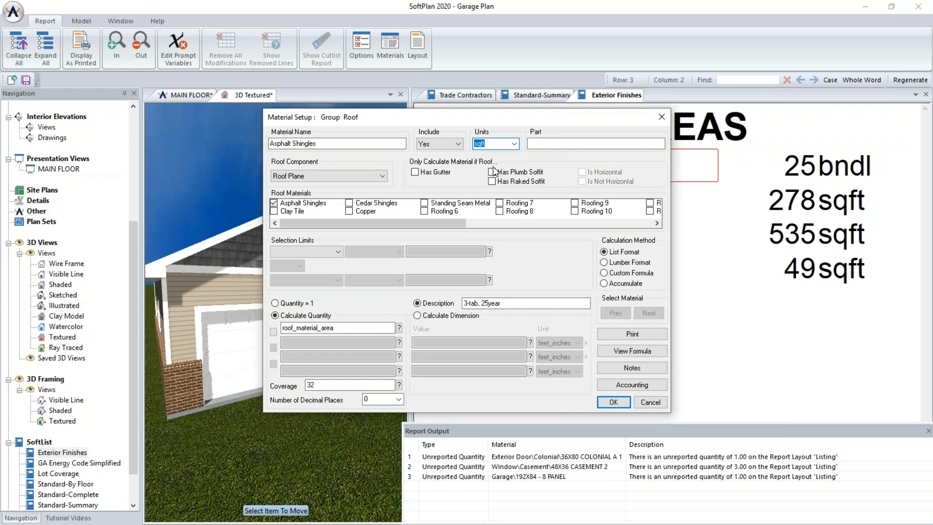
pyautogui.click(327, 384)
pyautogui.press('BackSpace')
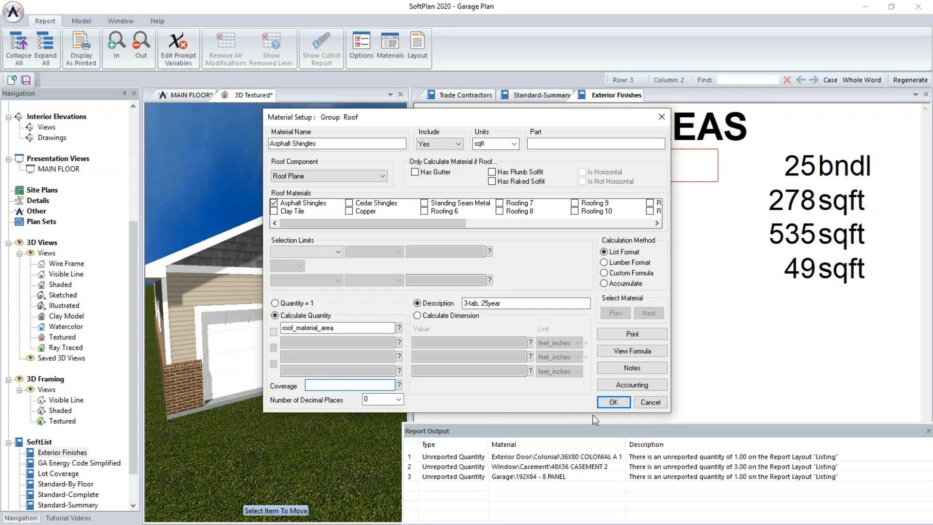
pyautogui.click(614, 401)
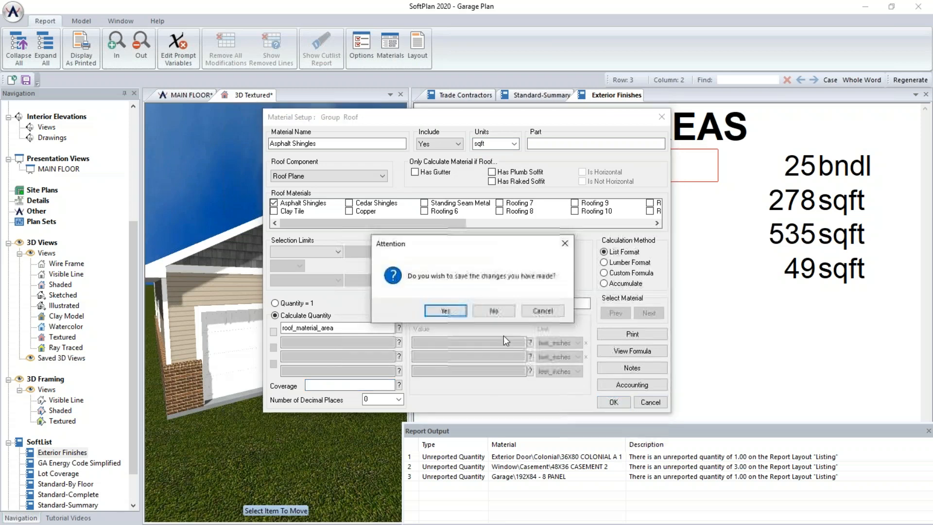
pyautogui.click(432, 310)
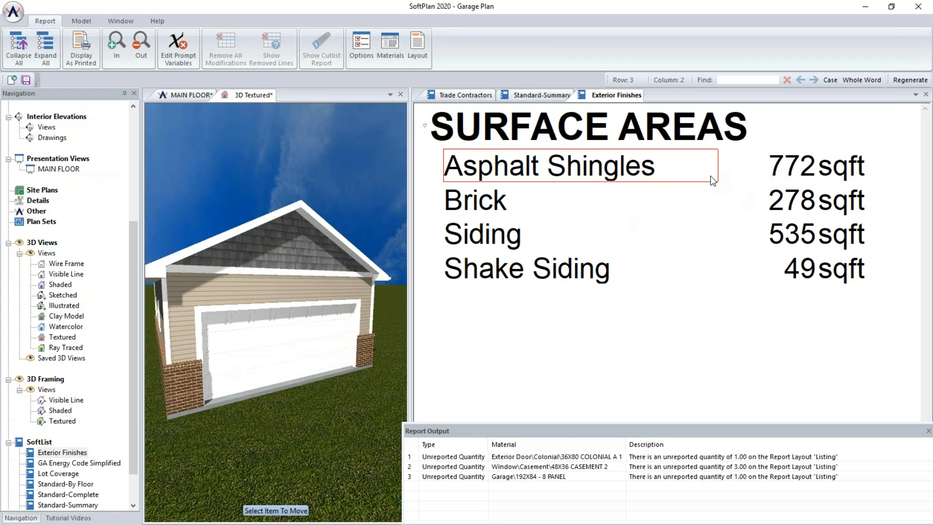
# Import the Exterior Finishes-Listing report into the MAIN FLOOR drawing above the garage, with 5 pages per row and a 15' page width.
pyautogui.click(168, 97)
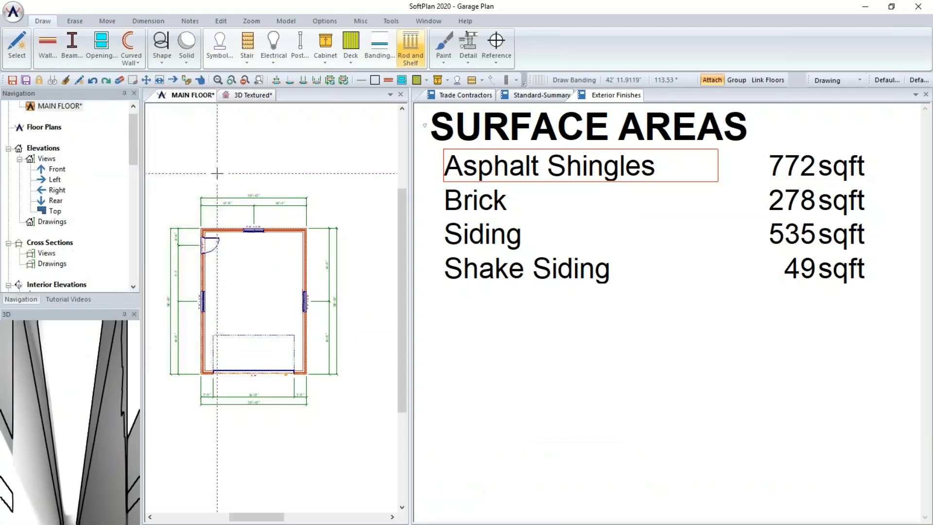
pyautogui.click(14, 12)
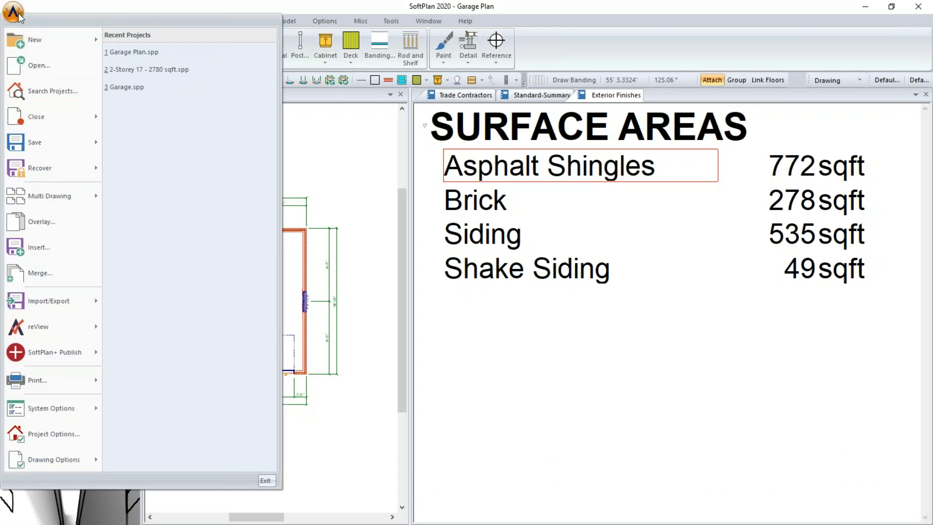
pyautogui.moveTo(59, 303)
pyautogui.moveTo(125, 302)
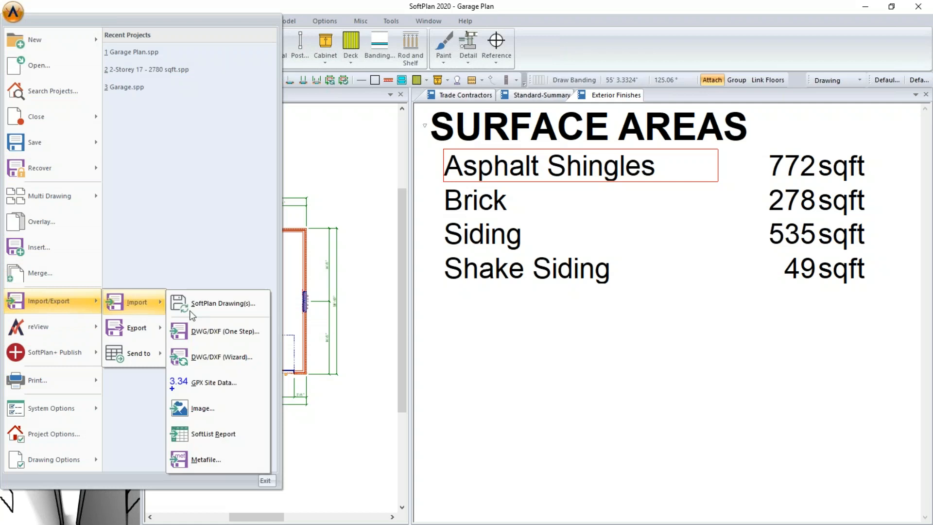
pyautogui.click(240, 437)
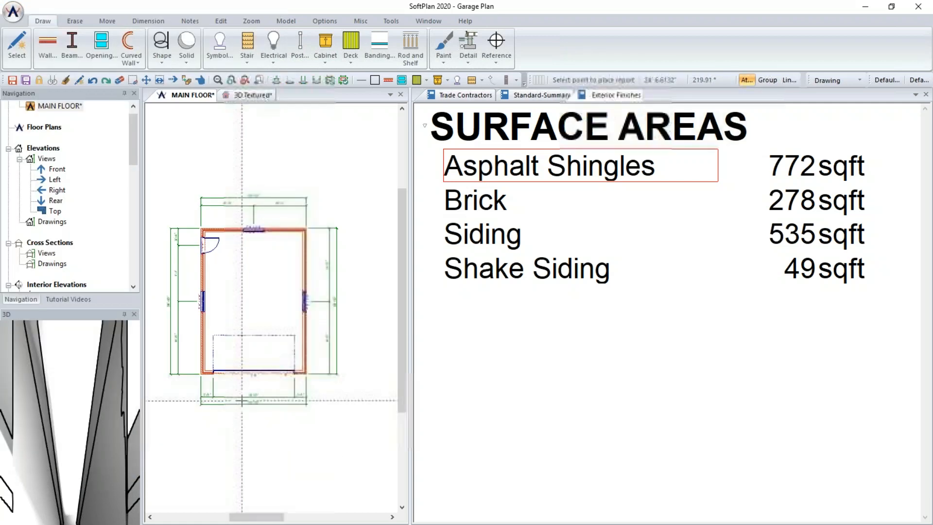
pyautogui.click(205, 125)
pyautogui.click(238, 176)
pyautogui.click(245, 184)
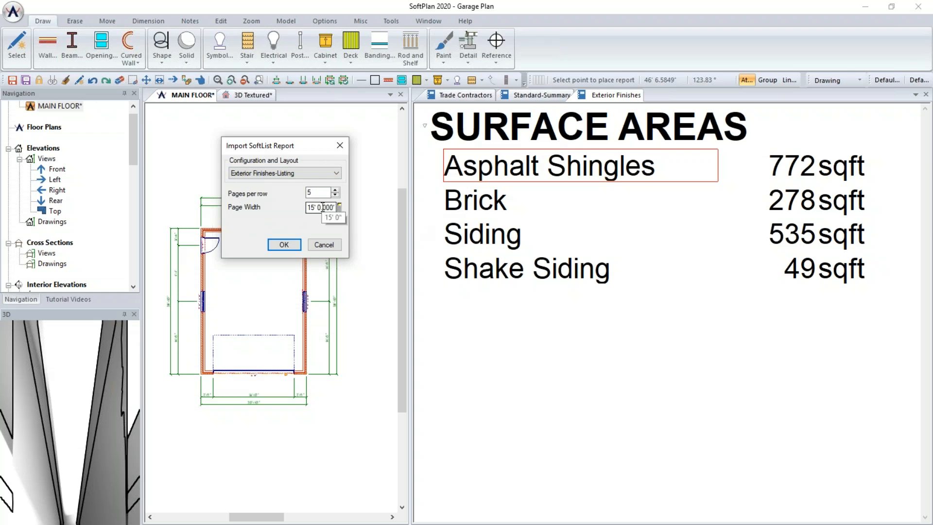
pyautogui.click(283, 245)
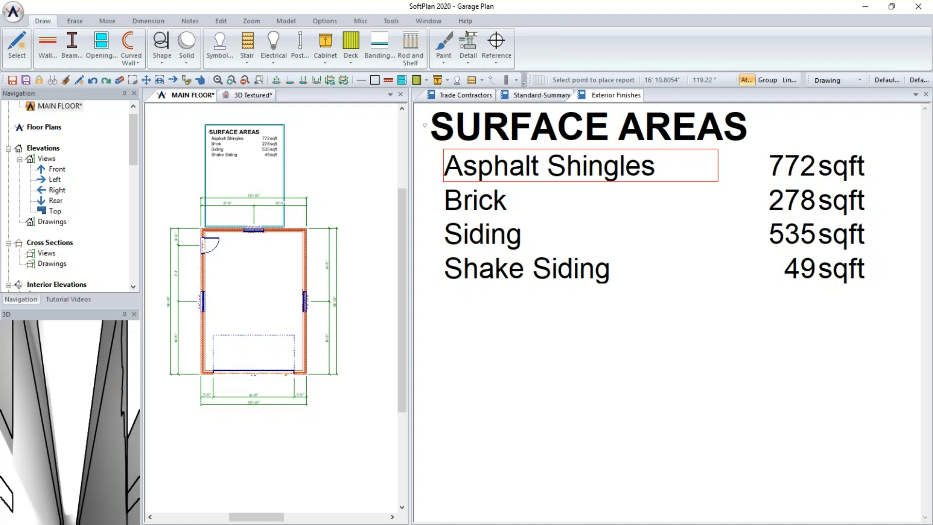
pyautogui.scroll(4, 271, 308)
pyautogui.moveTo(288, 324); pyautogui.dragTo(315, 317, button='middle')
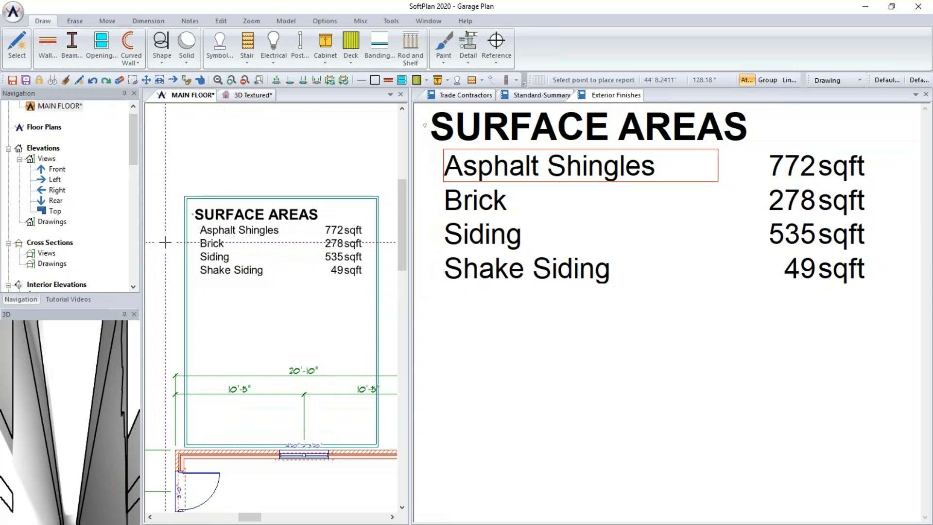
# Center the SURFACE AREAS heading in the layout of the Exterior Finishes report.
pyautogui.click(627, 97)
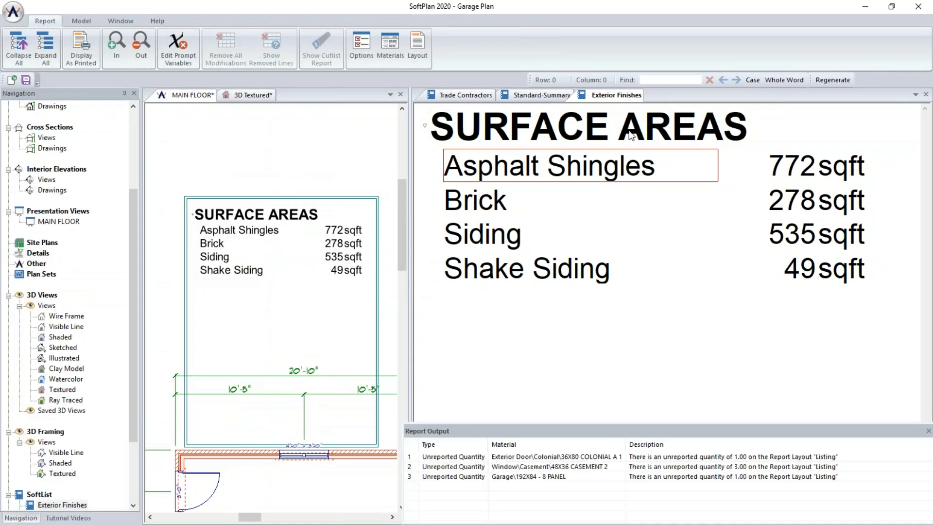
pyautogui.click(416, 44)
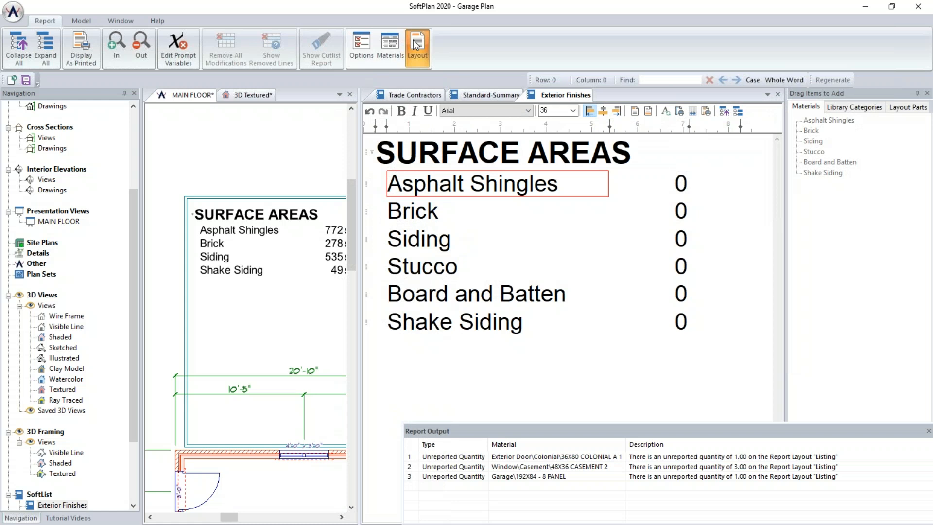
pyautogui.click(439, 153)
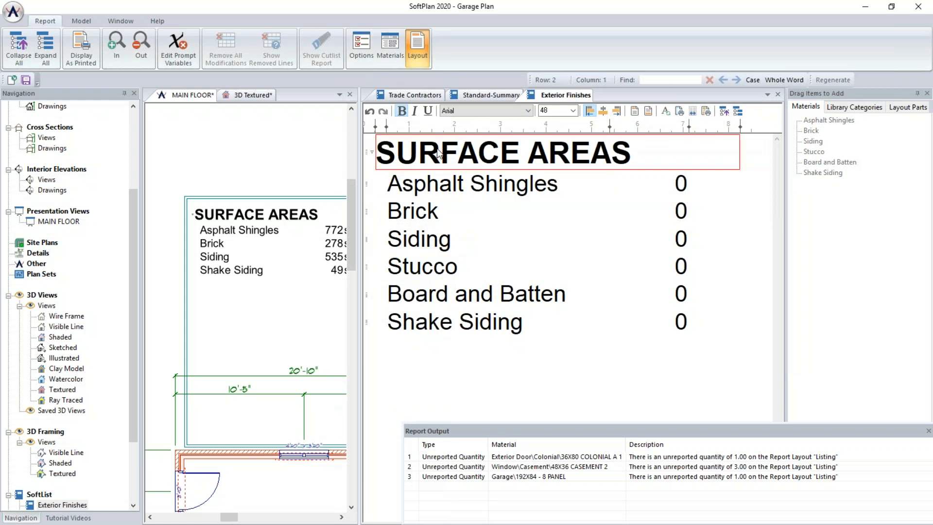
pyautogui.click(602, 112)
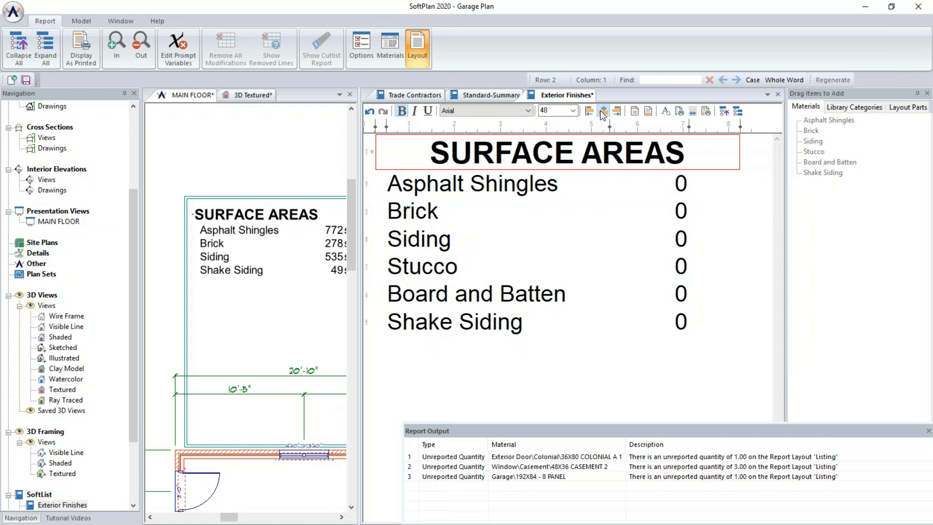
# Set the Exterior Finishes layout page to a custom size with 4" height and 0 margins, and close the layout keeping the changes.
pyautogui.click(679, 112)
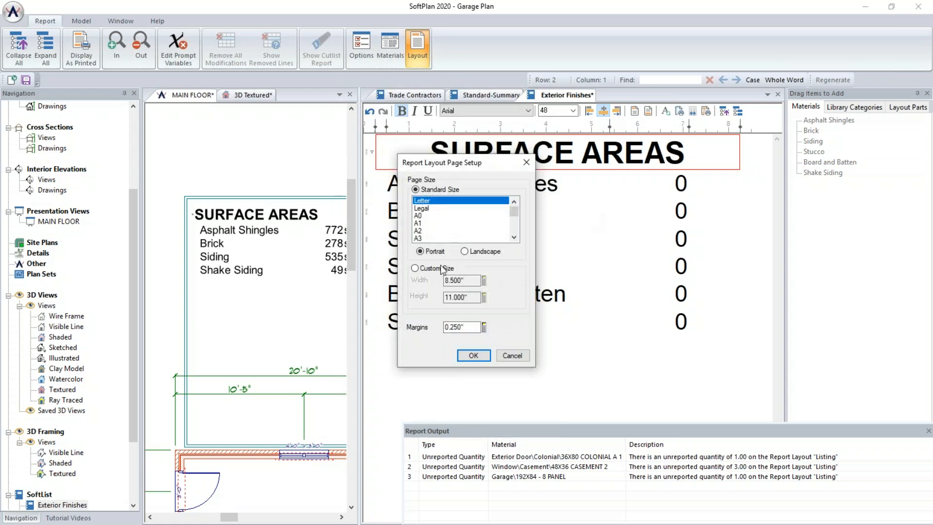
pyautogui.click(427, 269)
pyautogui.doubleClick(473, 298)
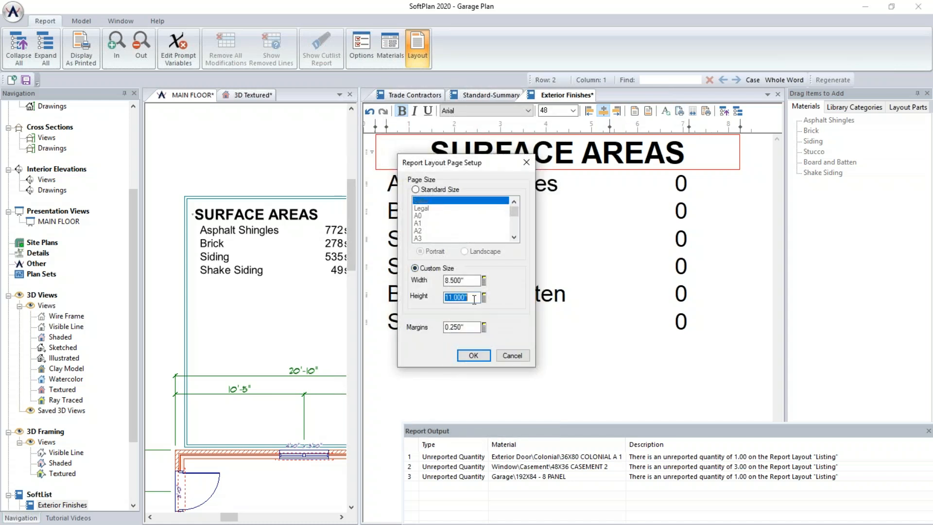
pyautogui.write('4')
pyautogui.press('Tab')
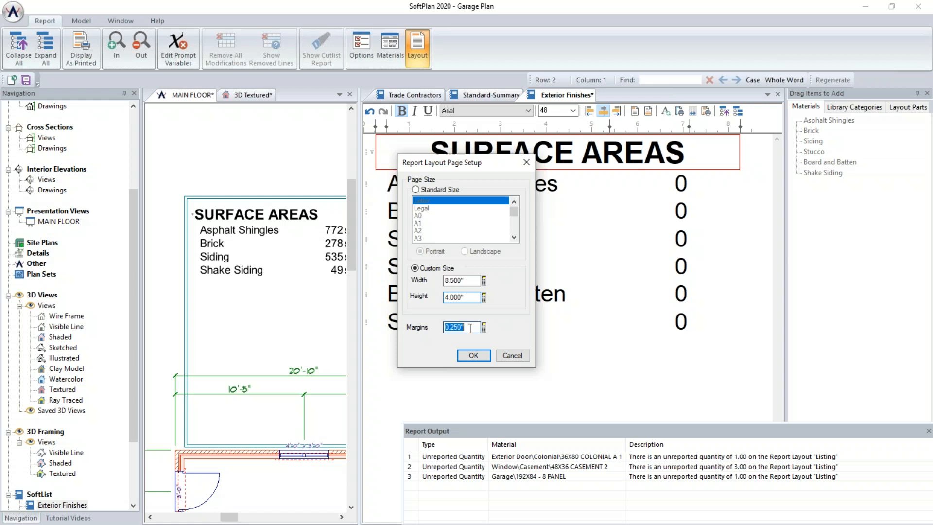
pyautogui.write('0')
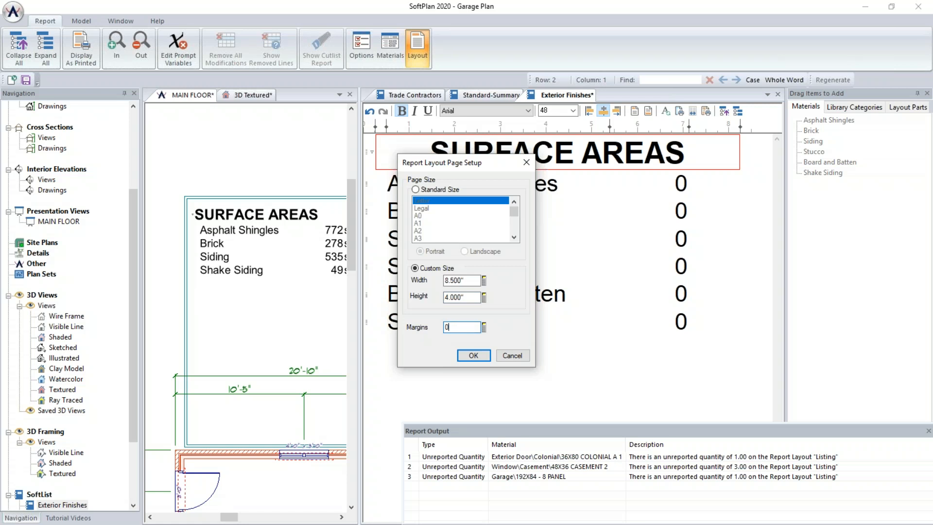
pyautogui.click(467, 358)
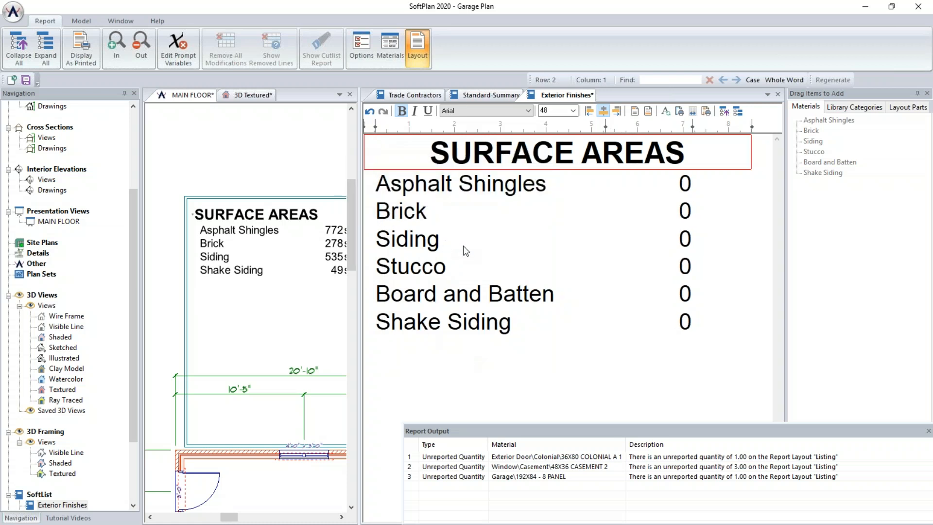
pyautogui.click(418, 53)
pyautogui.click(437, 308)
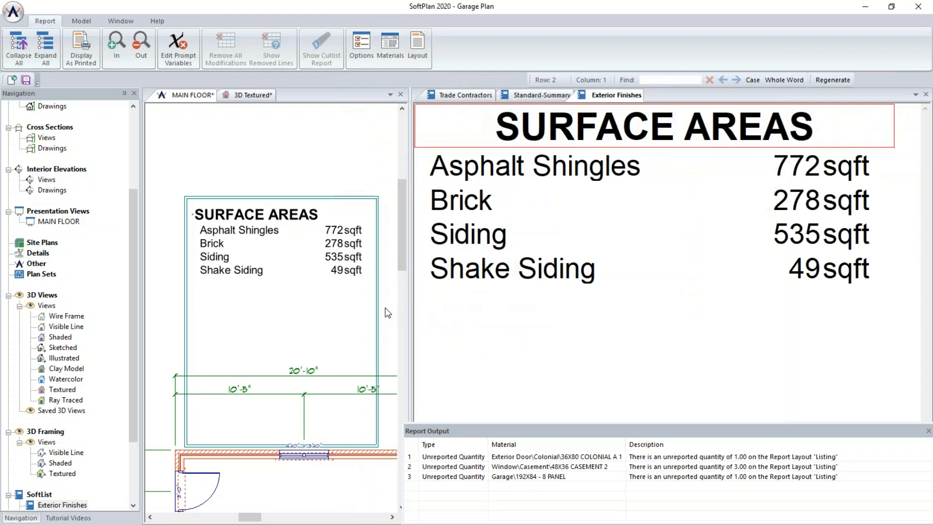
# Regenerate the imported SURFACE AREAS report in the MAIN FLOOR drawing.
pyautogui.click(240, 234)
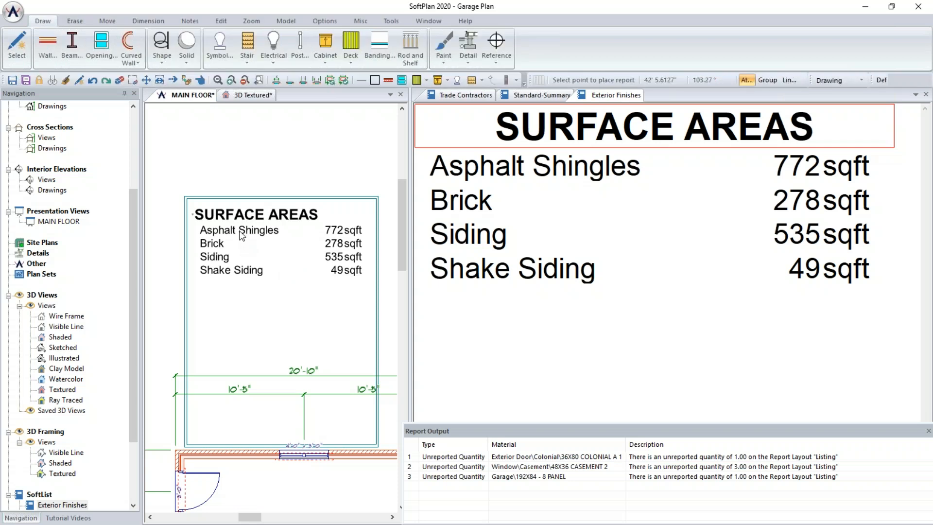
pyautogui.rightClick(241, 227)
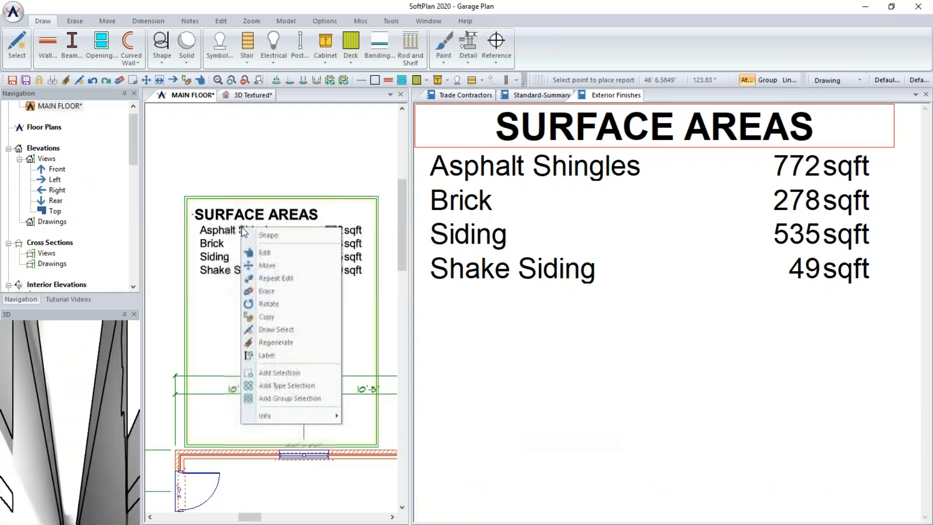
pyautogui.click(276, 342)
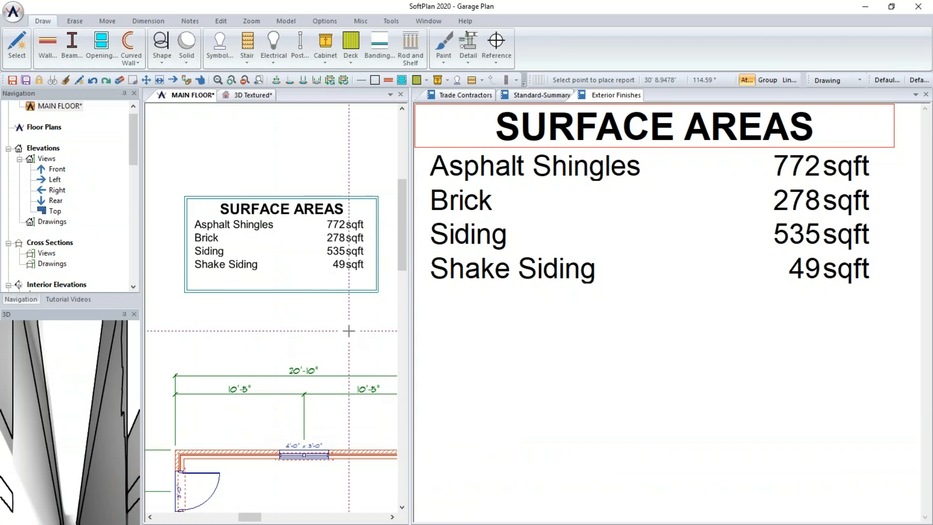